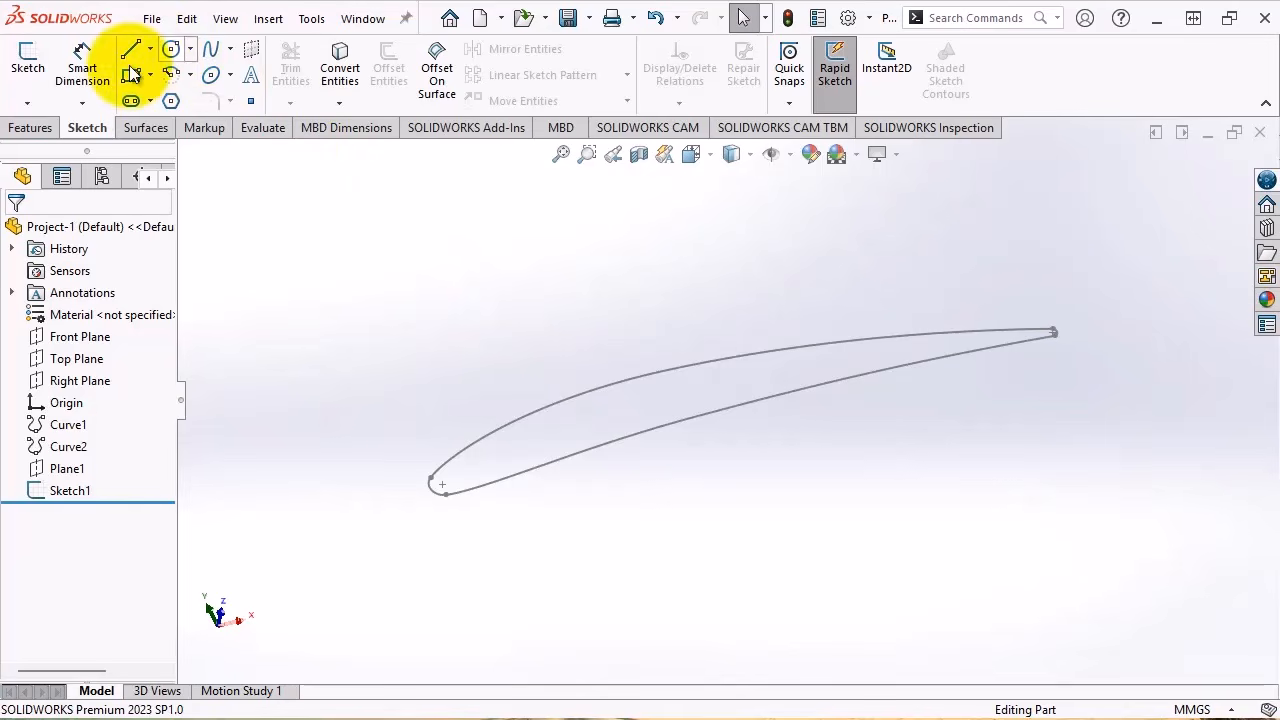
Insert a curve through XYZ points from the file SEC-II-CC.sldcrv
{"action": "left_click", "coordinate": [266, 24]}
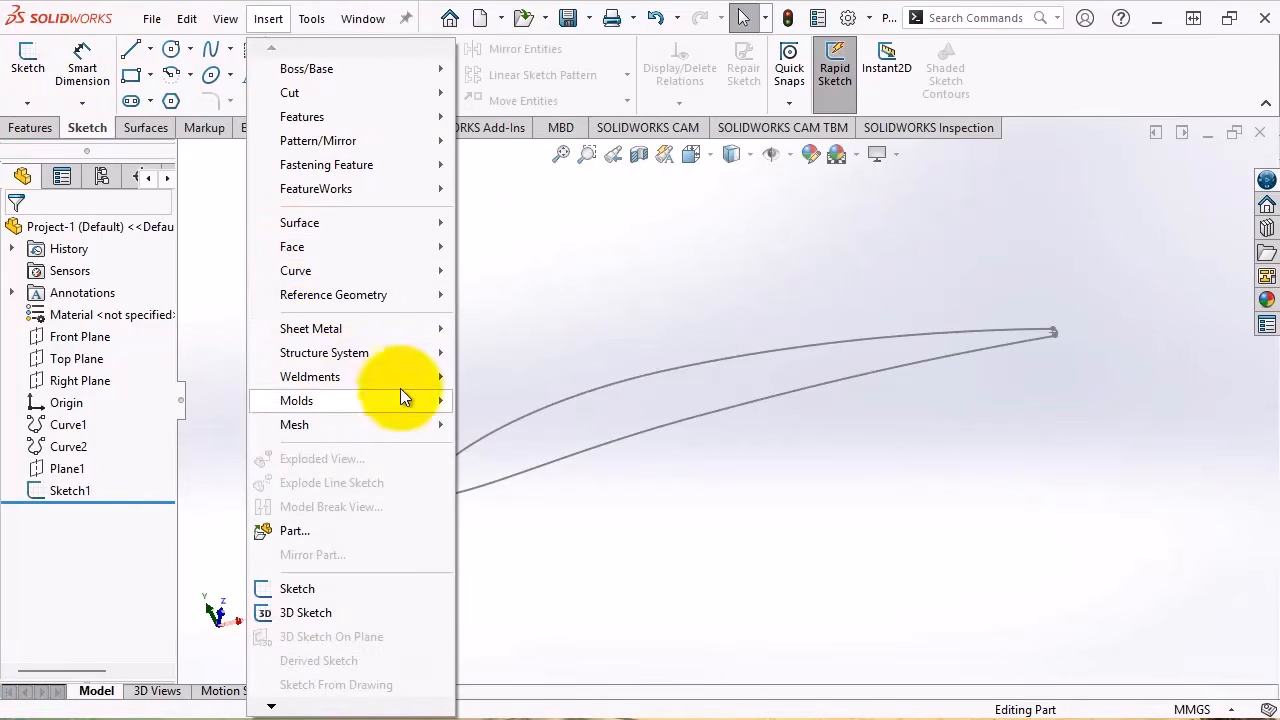
{"action": "mouse_move", "coordinate": [351, 272]}
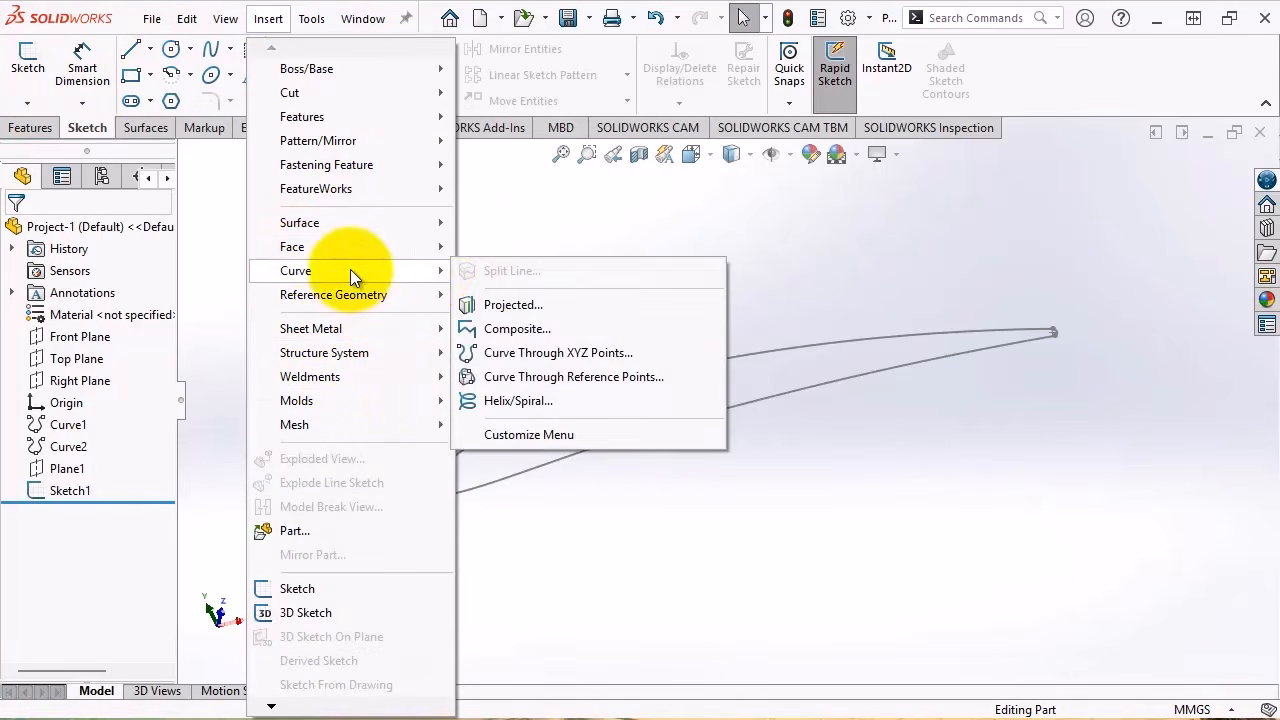
{"action": "left_click", "coordinate": [585, 350]}
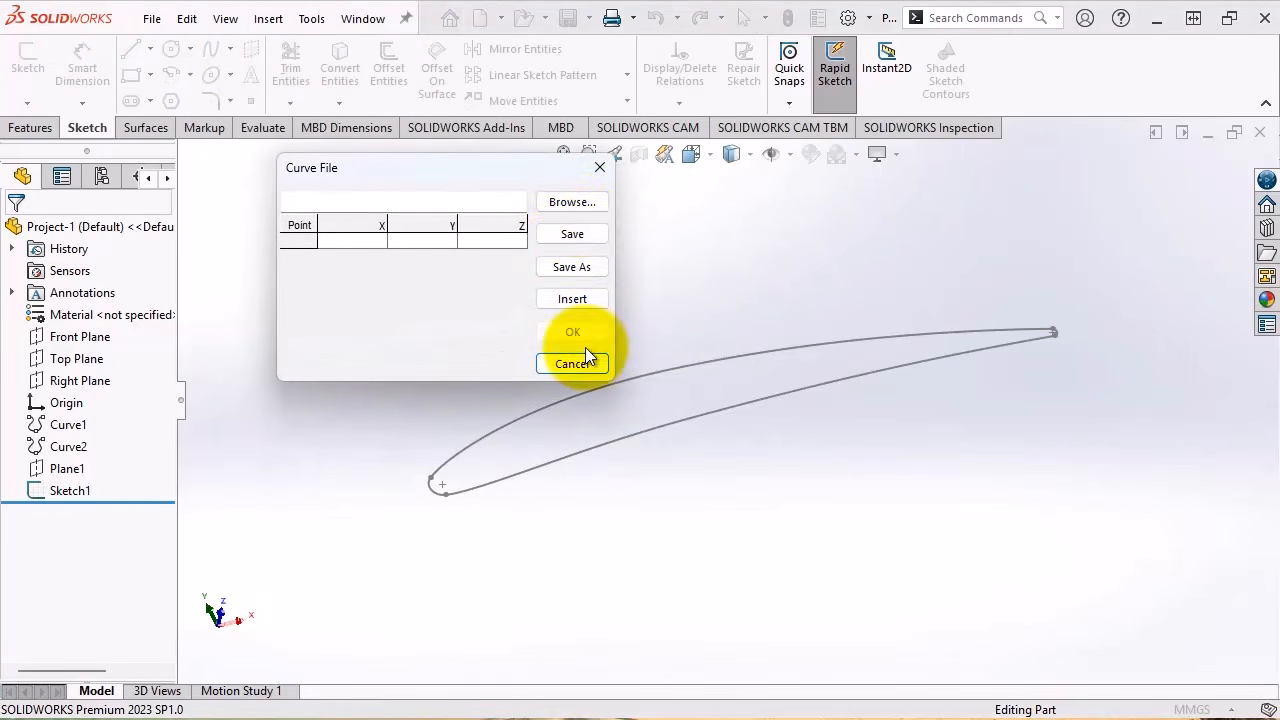
{"action": "left_click", "coordinate": [572, 202]}
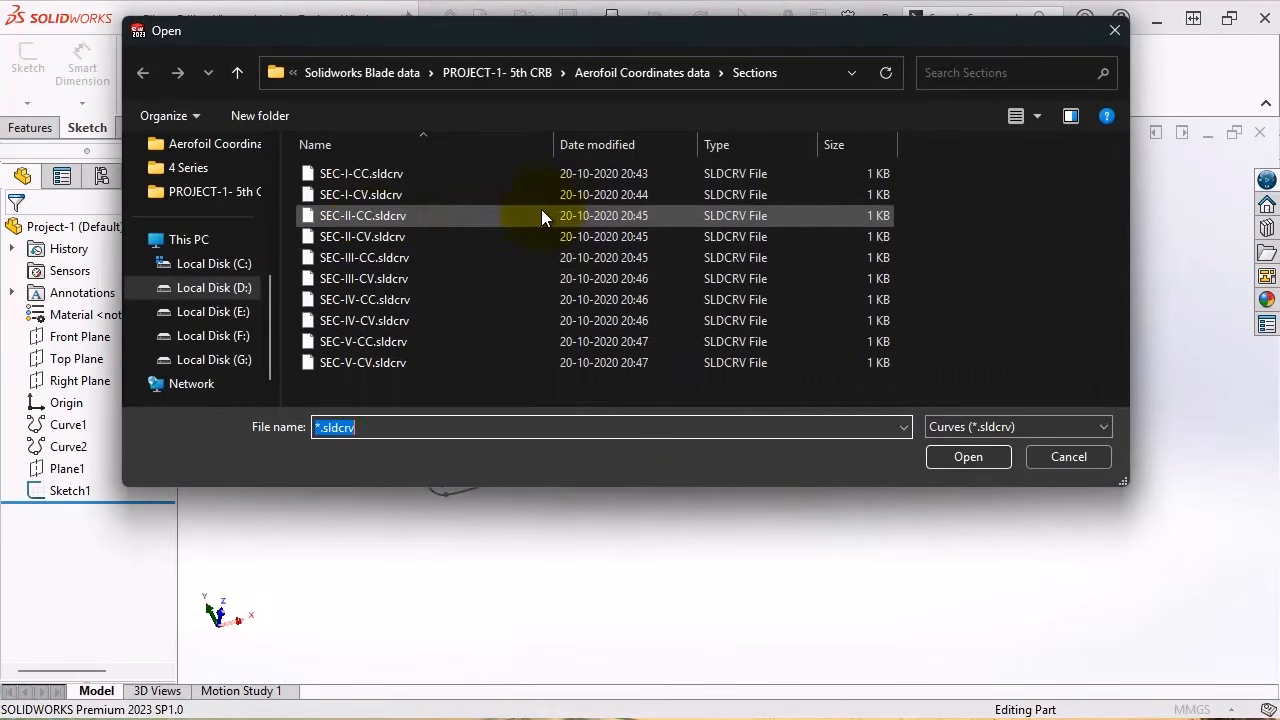
{"action": "double_click", "coordinate": [381, 217]}
{"action": "left_click", "coordinate": [561, 321]}
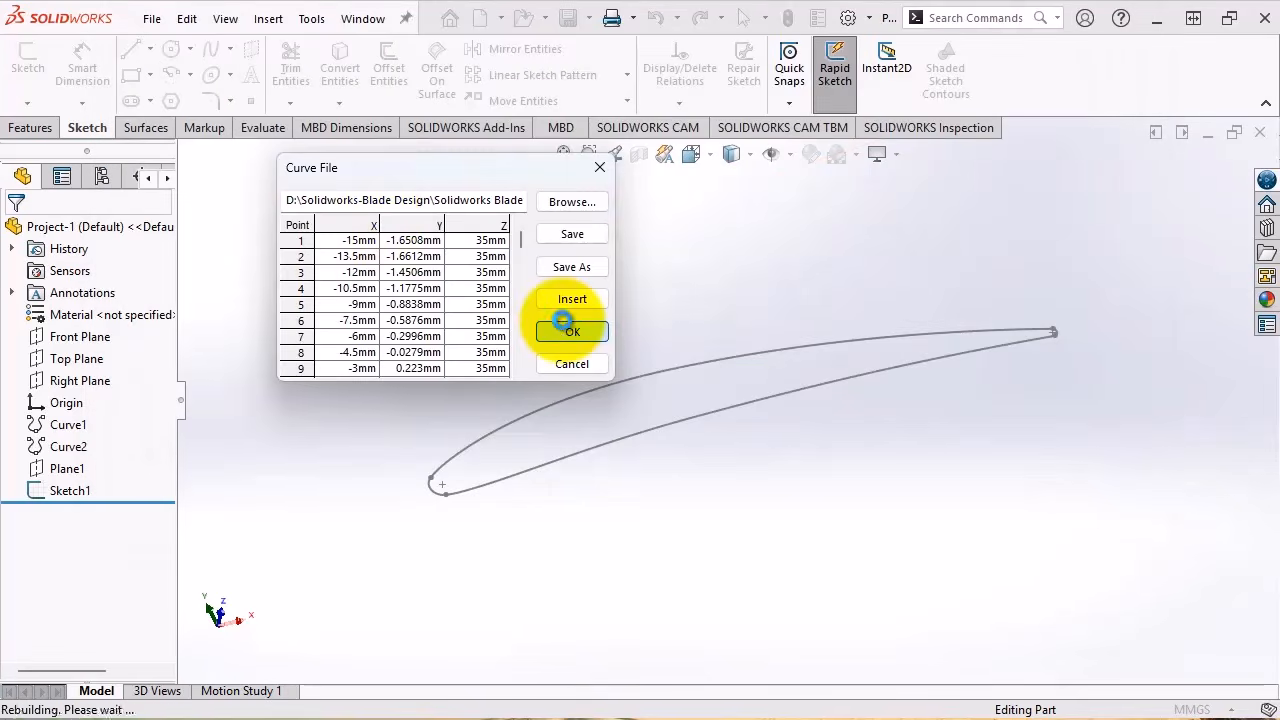
Insert a second curve through XYZ points from the file SEC-II-CV.sldcrv
{"action": "mouse_move", "coordinate": [532, 426]}
{"action": "middle_mouse_down"}
{"action": "mouse_move", "coordinate": [784, 265]}
{"action": "mouse_move", "coordinate": [829, 306]}
{"action": "mouse_move", "coordinate": [786, 260]}
{"action": "mouse_move", "coordinate": [814, 300]}
{"action": "middle_mouse_up"}
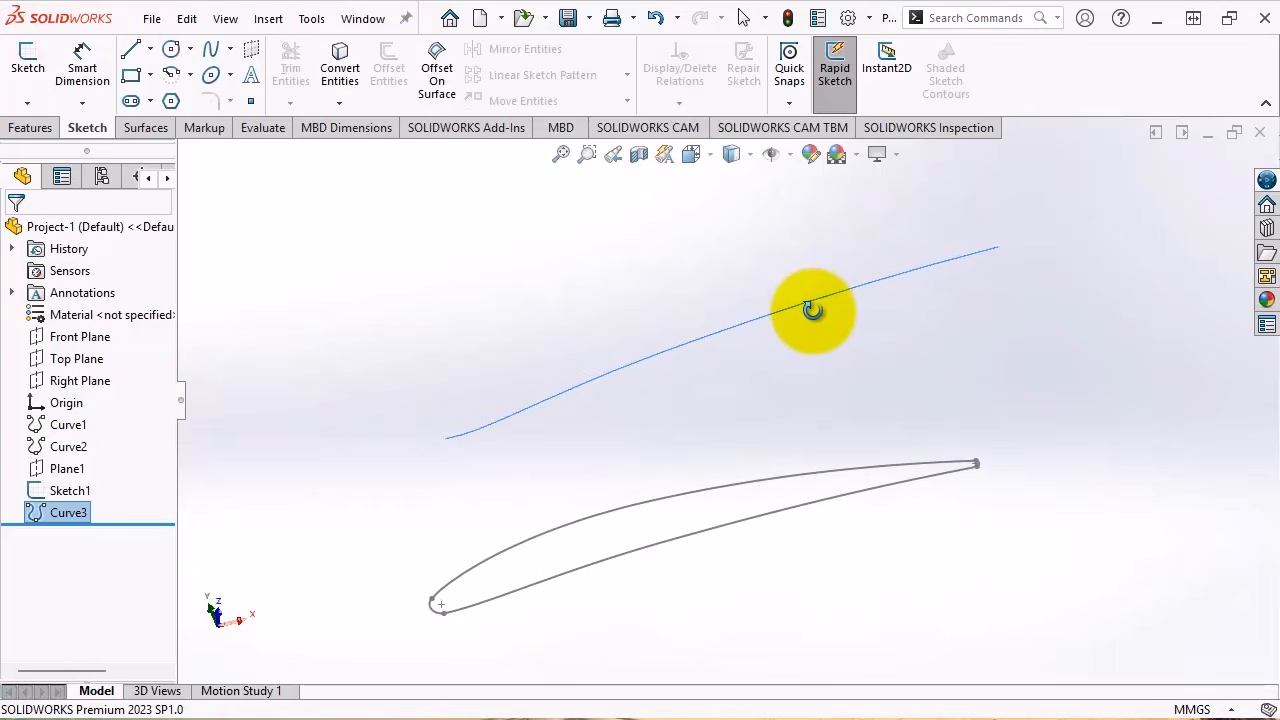
{"action": "left_click", "coordinate": [264, 20]}
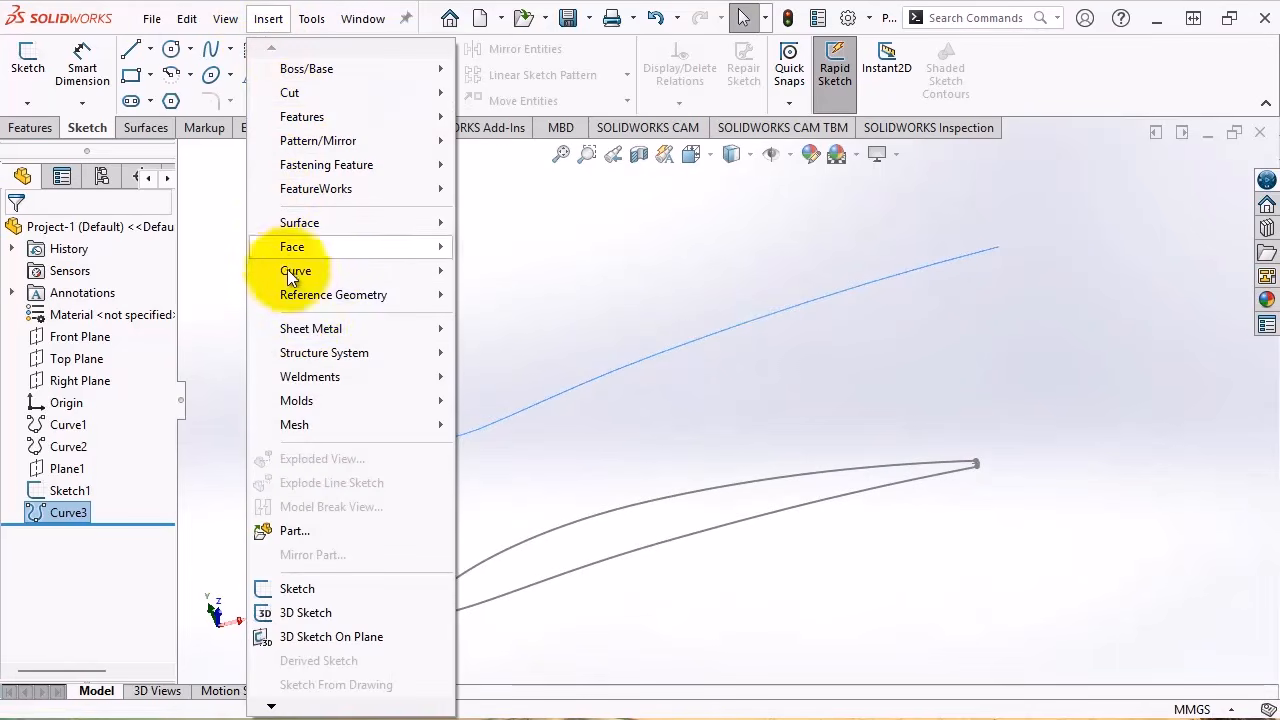
{"action": "mouse_move", "coordinate": [329, 277]}
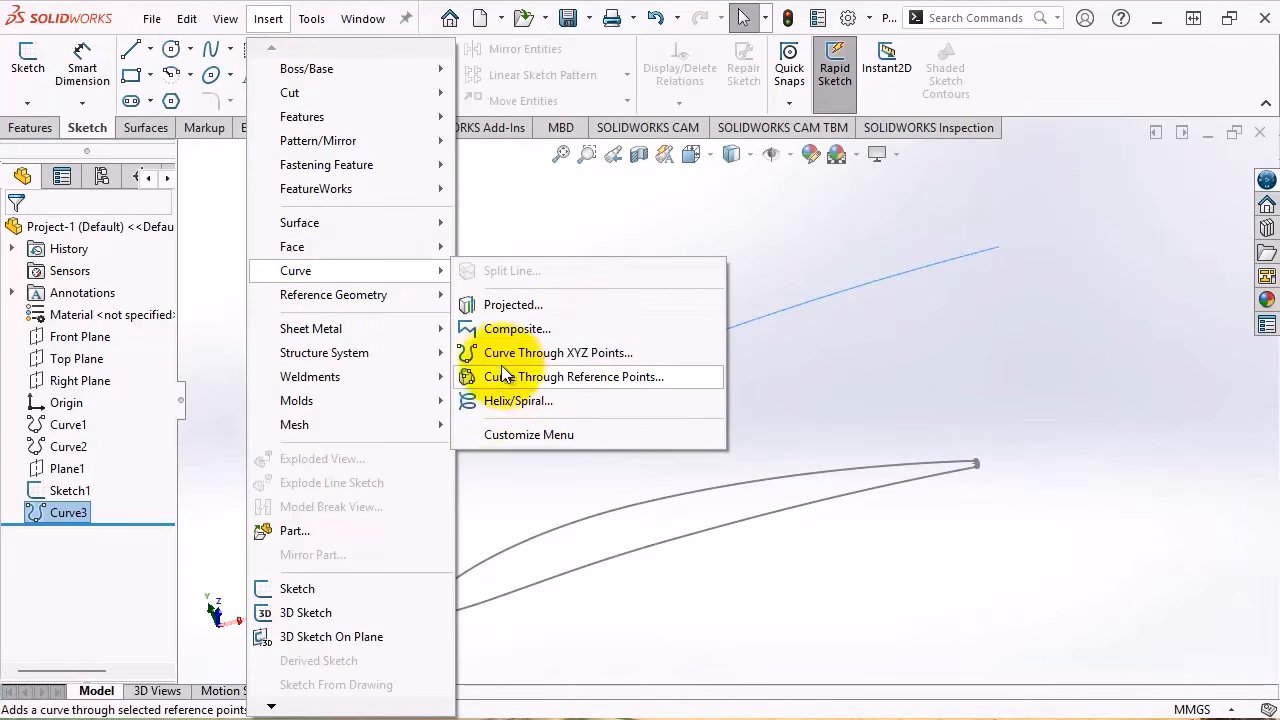
{"action": "left_click", "coordinate": [601, 354]}
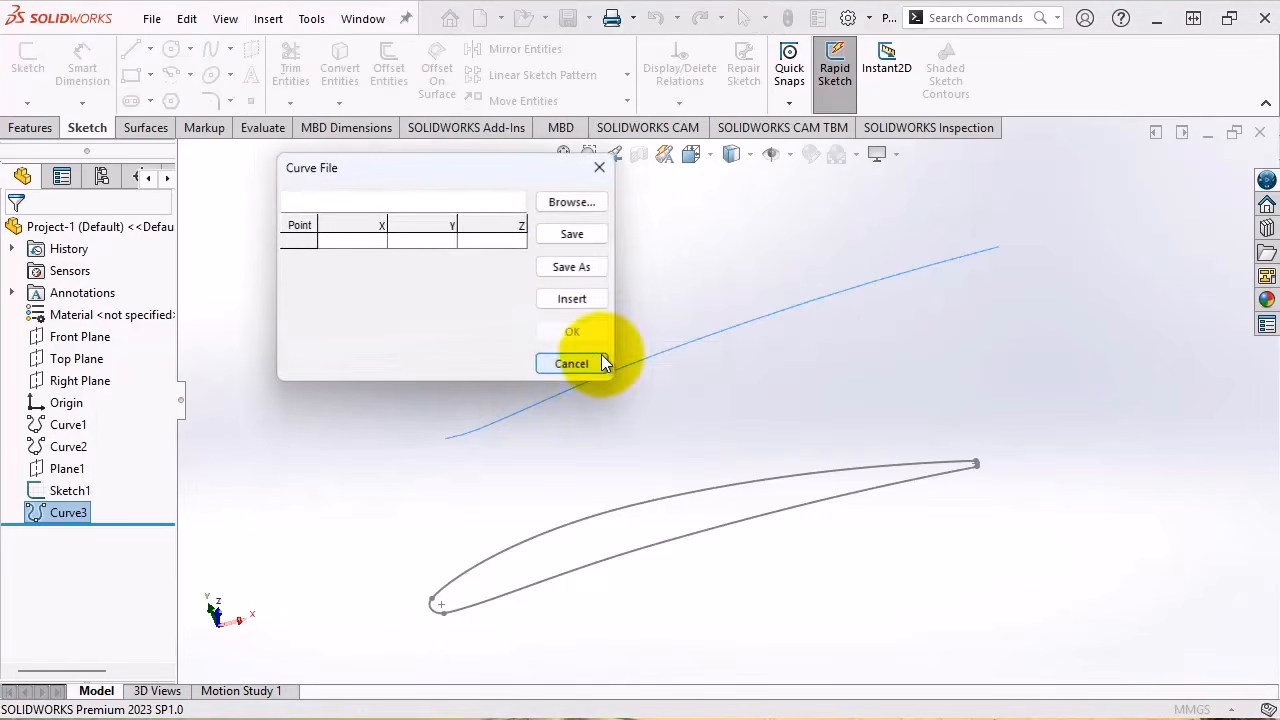
{"action": "left_click", "coordinate": [572, 202]}
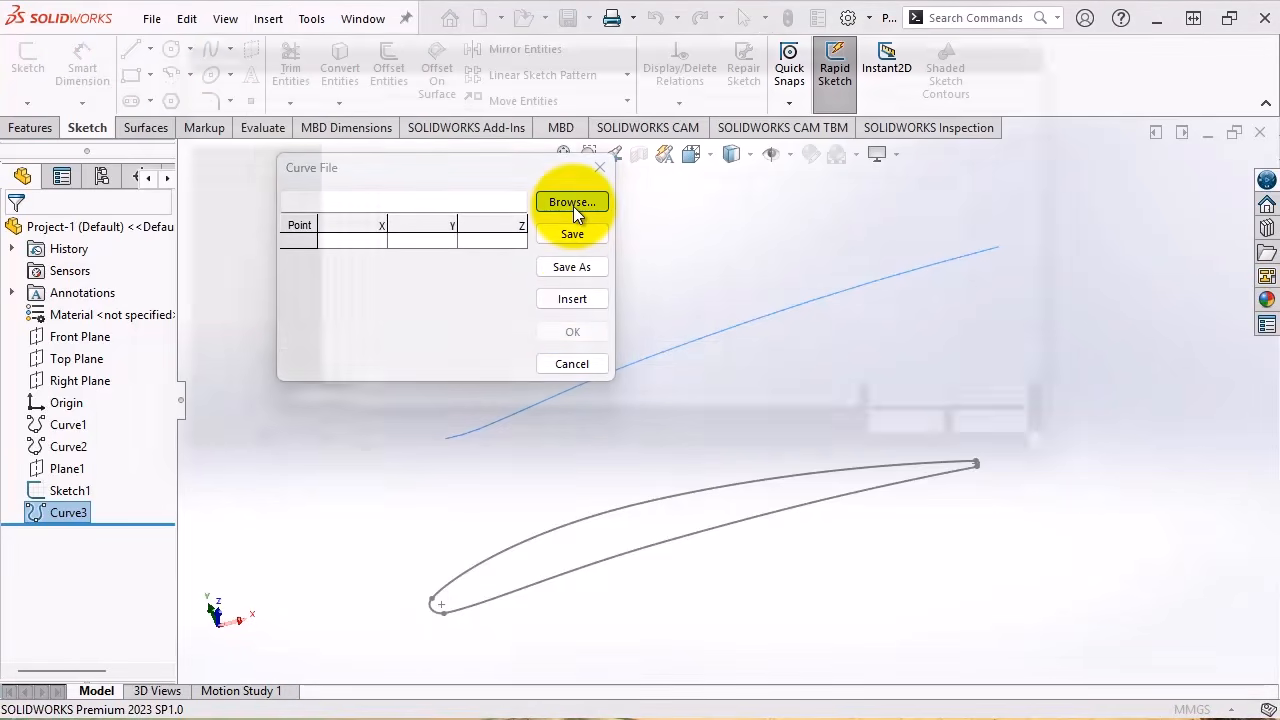
{"action": "left_click", "coordinate": [362, 239]}
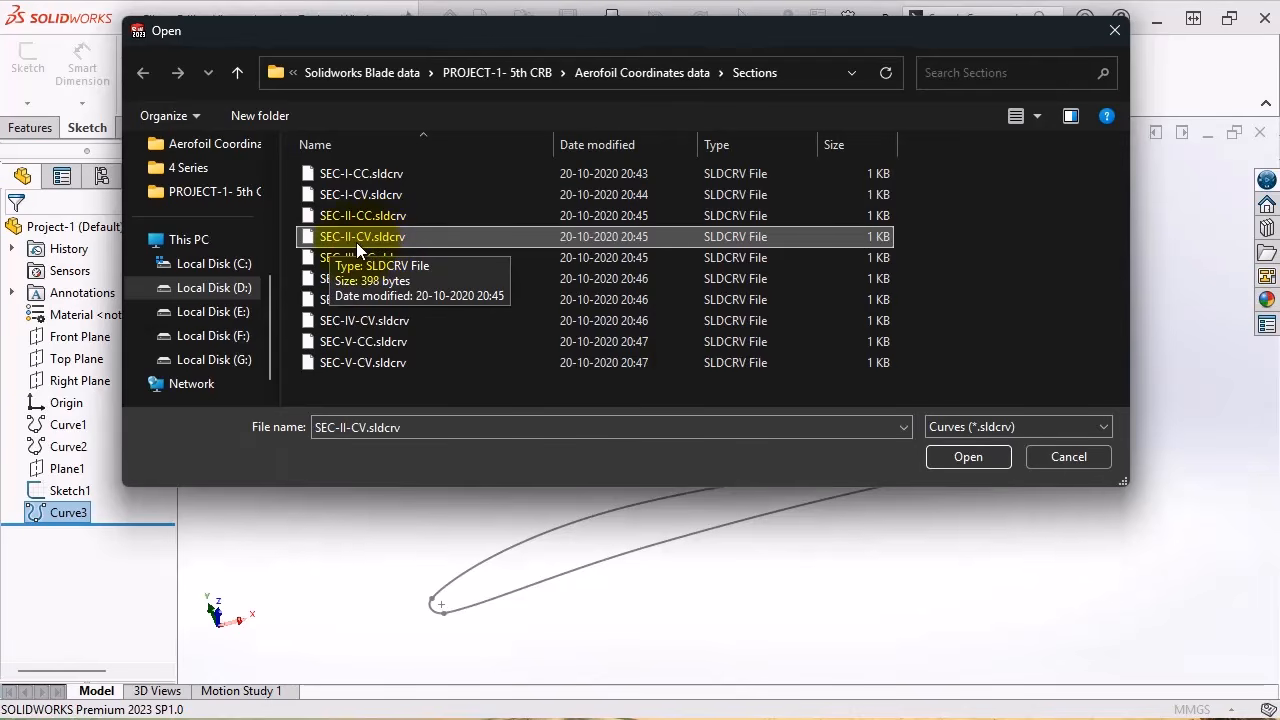
{"action": "left_click", "coordinate": [946, 459]}
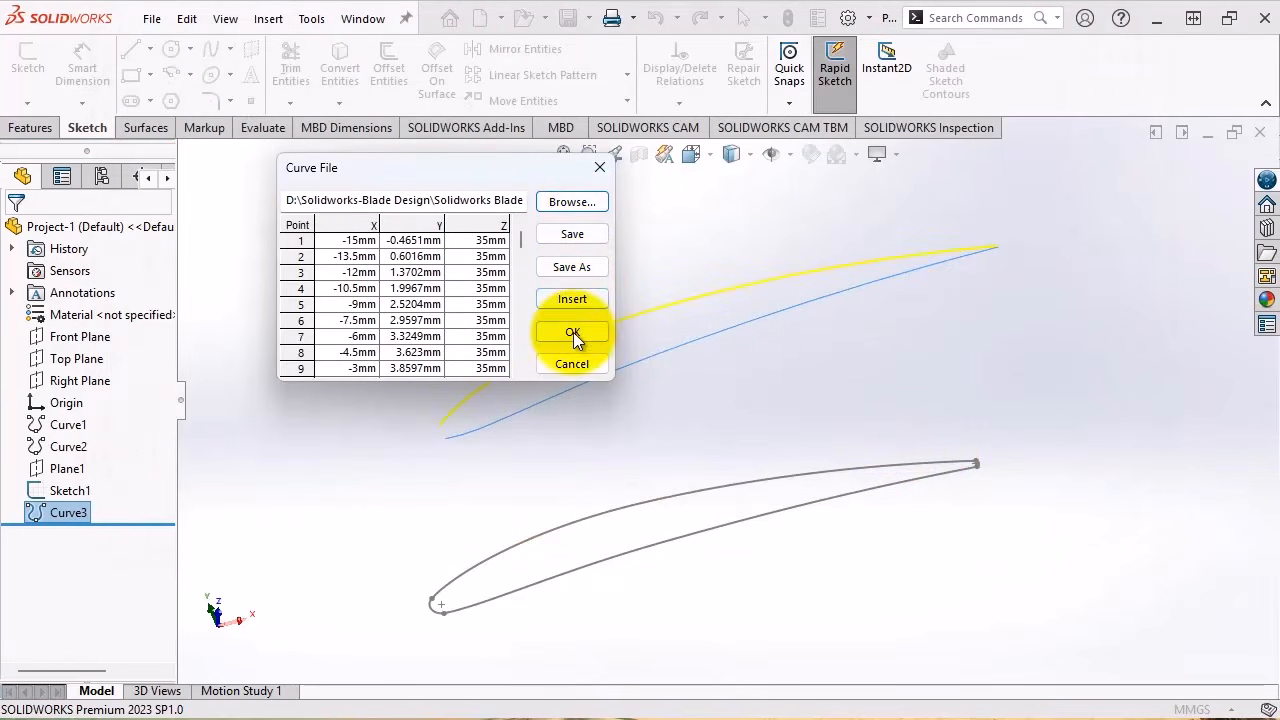
{"action": "left_click", "coordinate": [573, 332]}
Hide Sketch1, the first aerofoil section's sketch
{"action": "scroll", "coordinate": [820, 420], "scroll_direction": "up", "scroll_amount": 3}
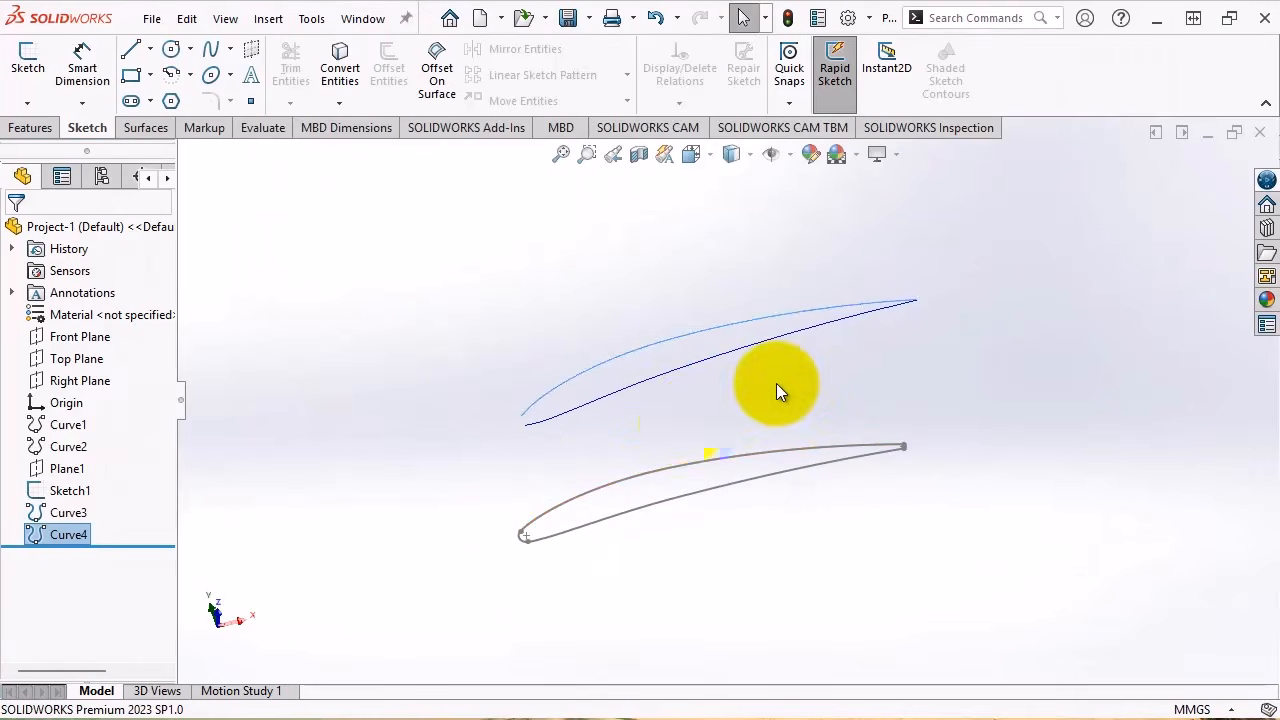
{"action": "scroll", "coordinate": [680, 429], "scroll_direction": "down", "scroll_amount": 3}
{"action": "left_click", "coordinate": [66, 491]}
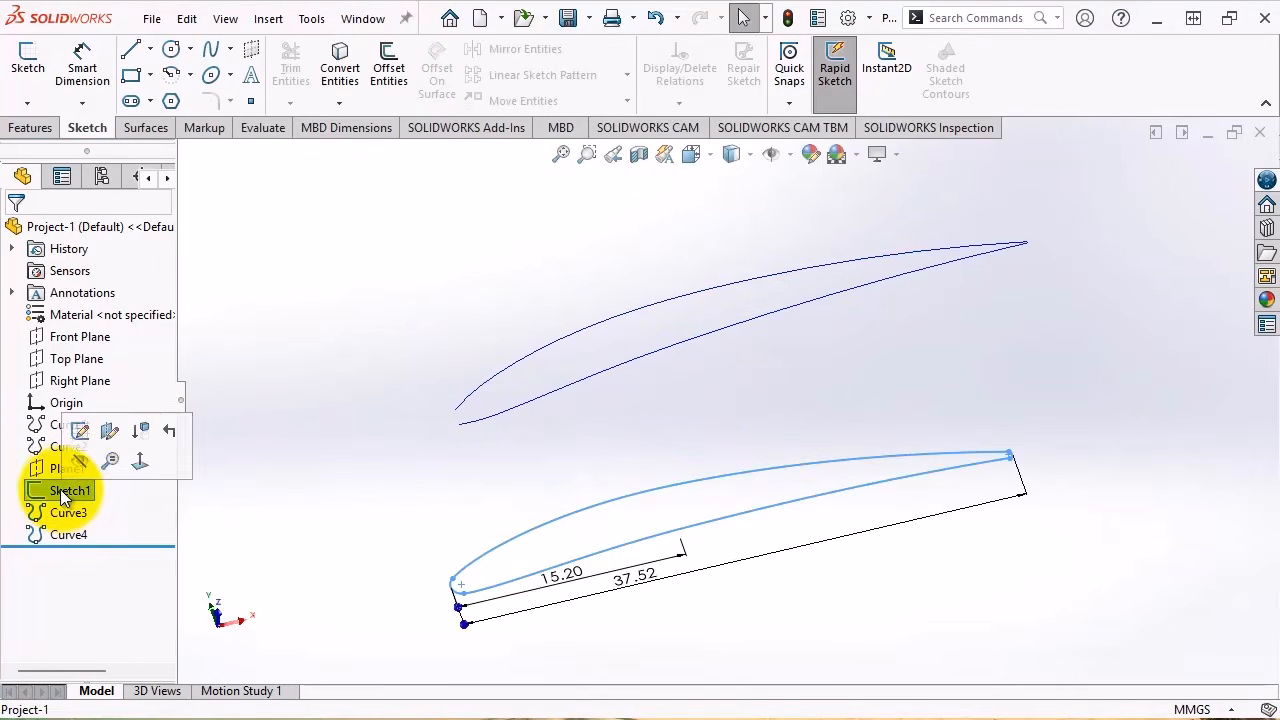
{"action": "left_click", "coordinate": [80, 460]}
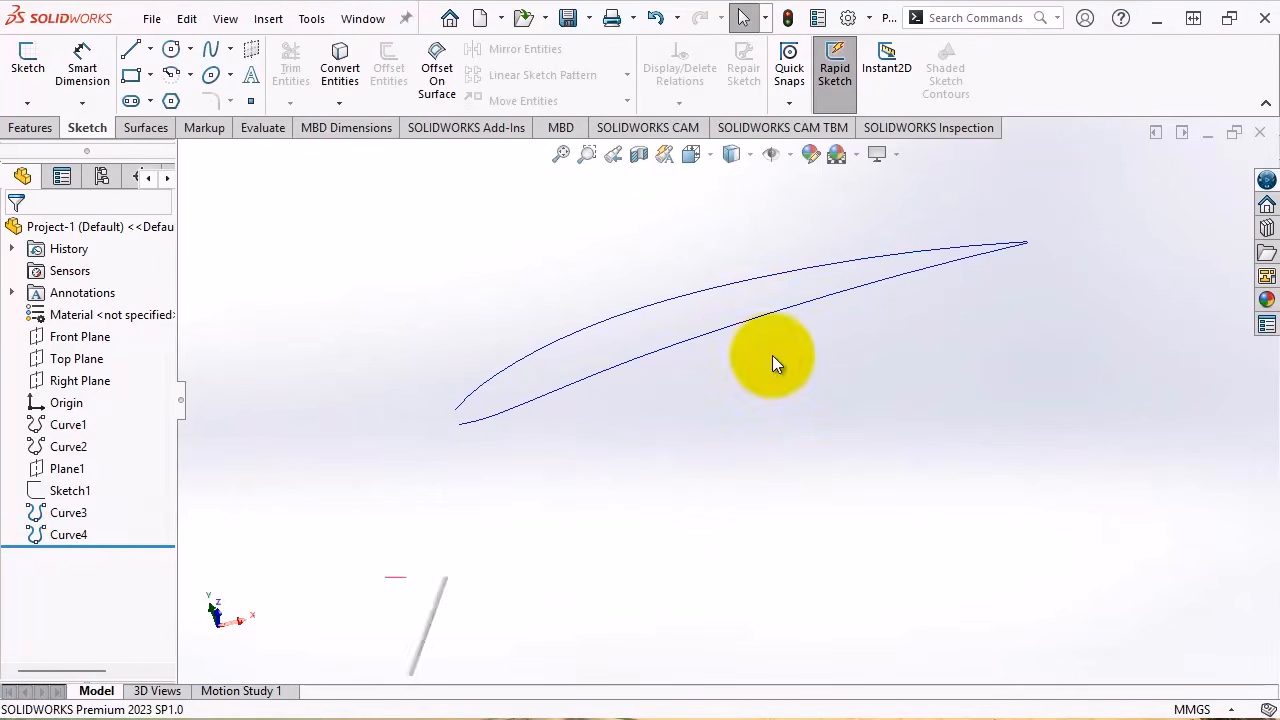
Create a reference plane coincident with the upper curve of the second aerofoil section
{"action": "mouse_move", "coordinate": [773, 356]}
{"action": "middle_mouse_down"}
{"action": "mouse_move", "coordinate": [763, 280]}
{"action": "mouse_move", "coordinate": [761, 373]}
{"action": "middle_mouse_up"}
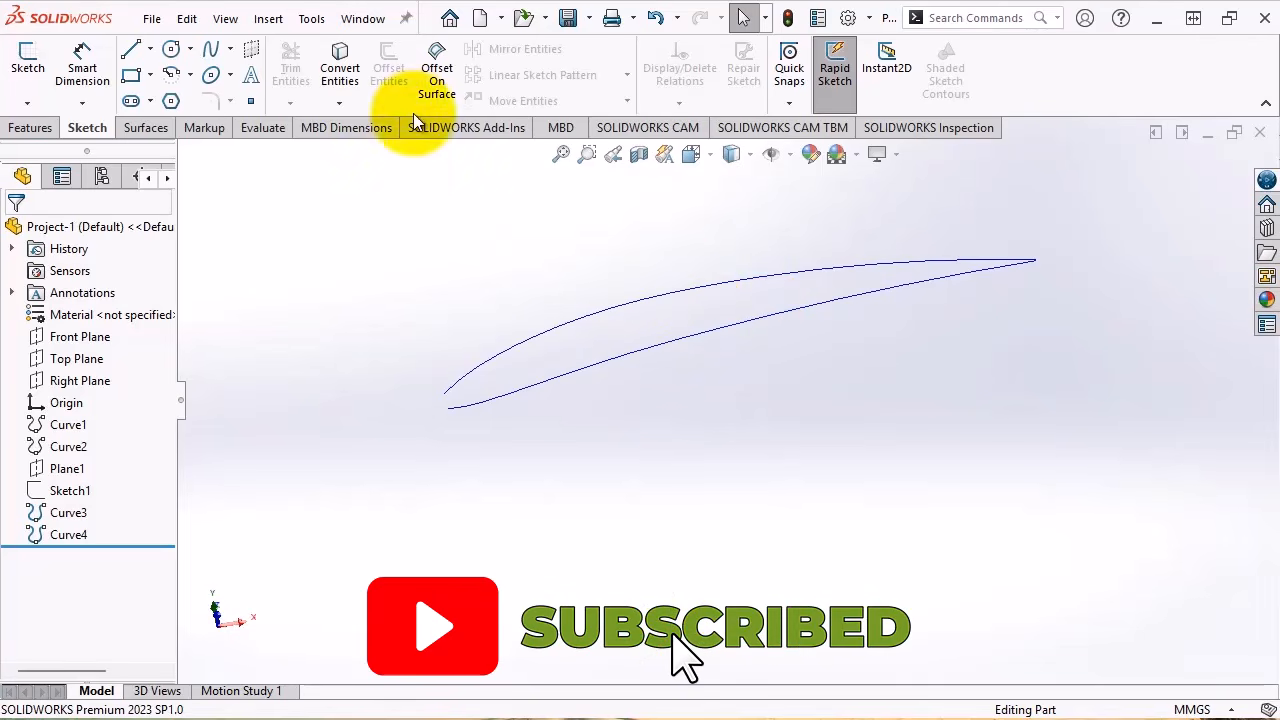
{"action": "left_click", "coordinate": [29, 127]}
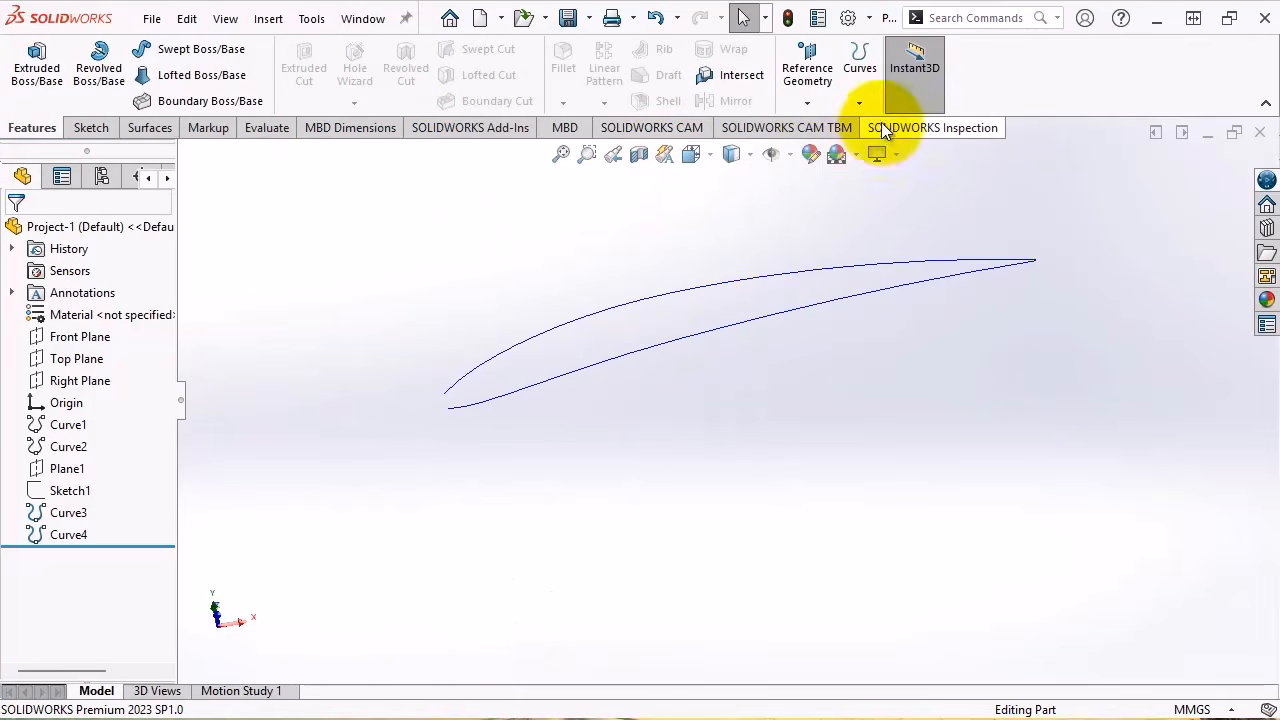
{"action": "left_click", "coordinate": [807, 104]}
{"action": "left_click", "coordinate": [821, 125]}
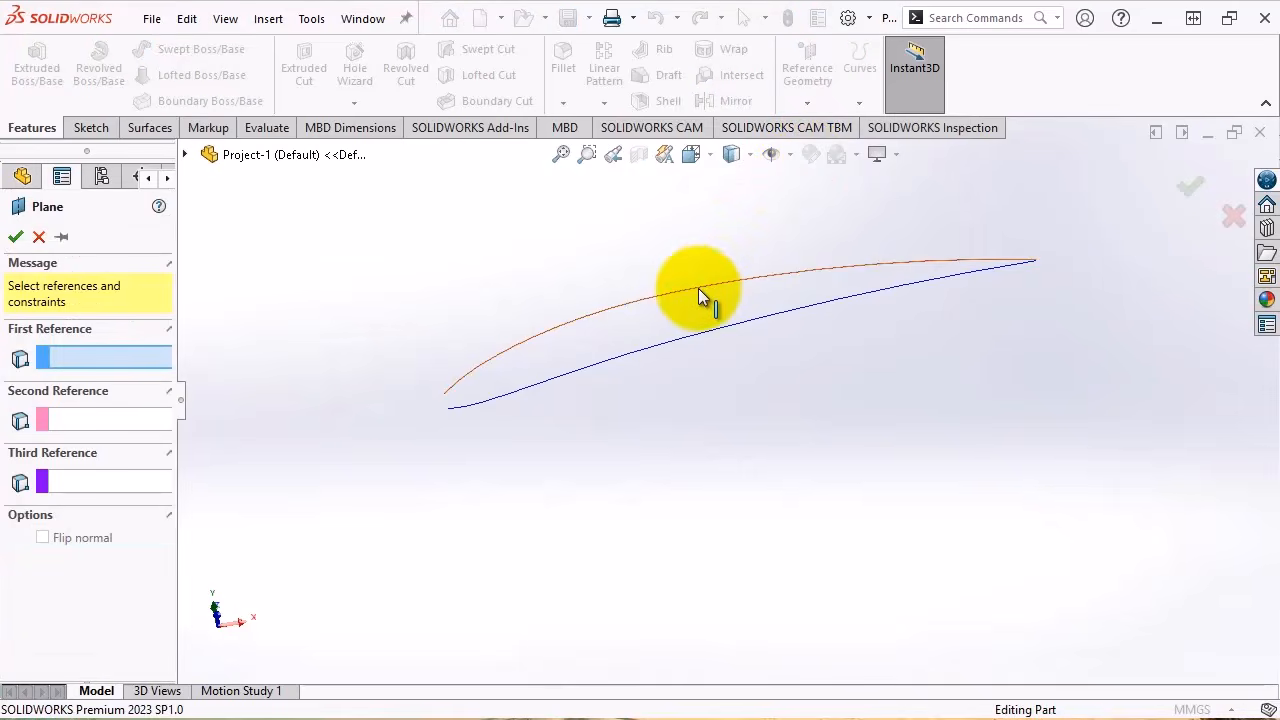
{"action": "left_click", "coordinate": [689, 297]}
{"action": "middle_click_drag", "start_coordinate": [766, 443], "coordinate": [797, 486]}
{"action": "left_click", "coordinate": [15, 236]}
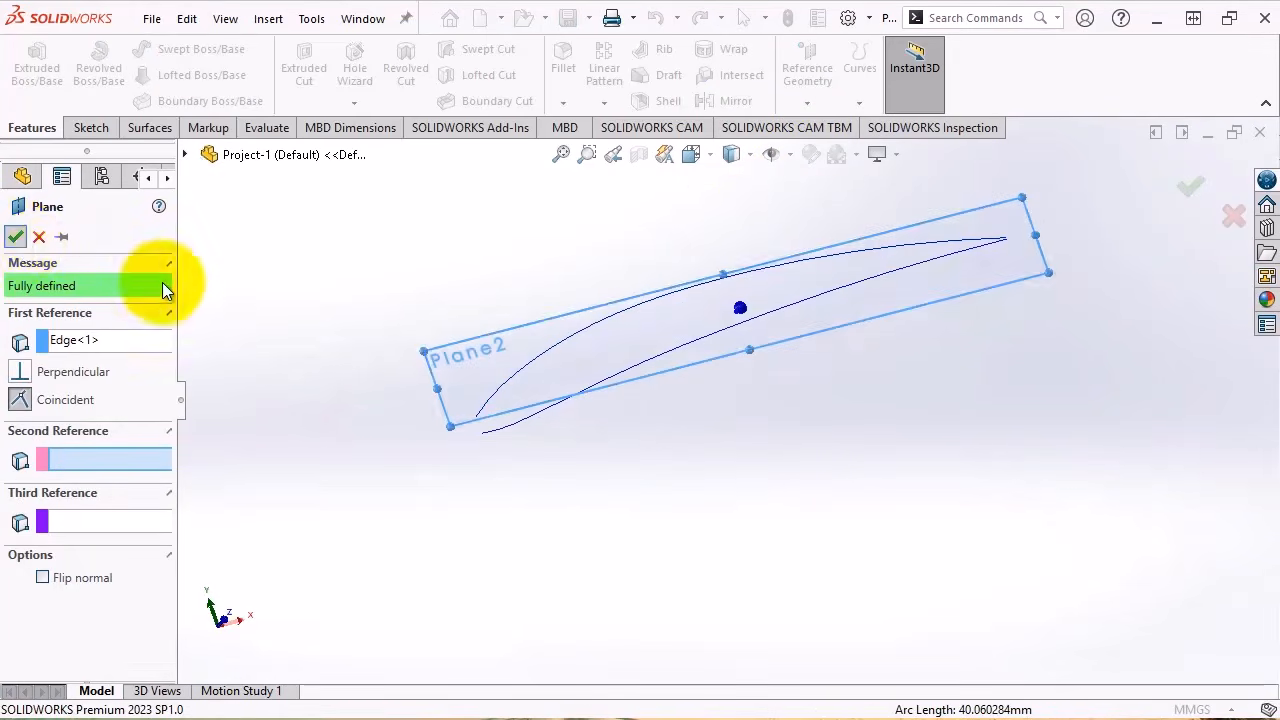
Start a sketch on the new section plane and hide that plane
{"action": "left_click", "coordinate": [91, 127]}
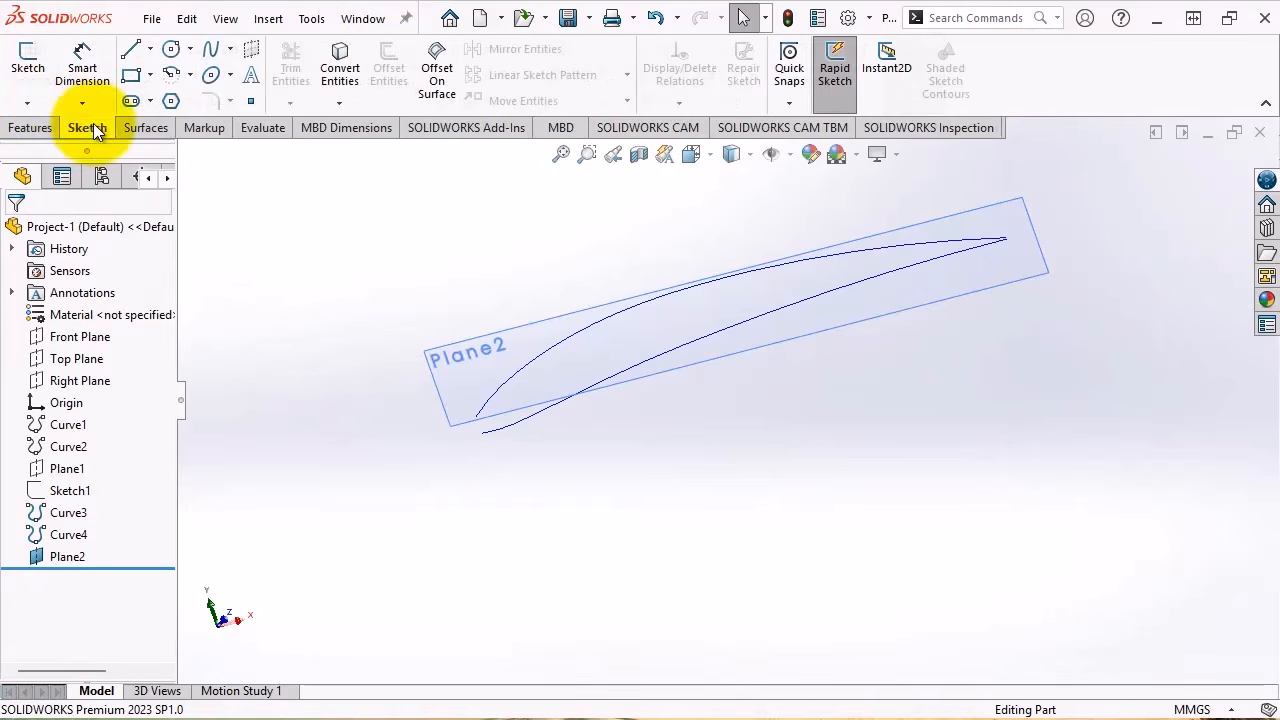
{"action": "left_click", "coordinate": [28, 62]}
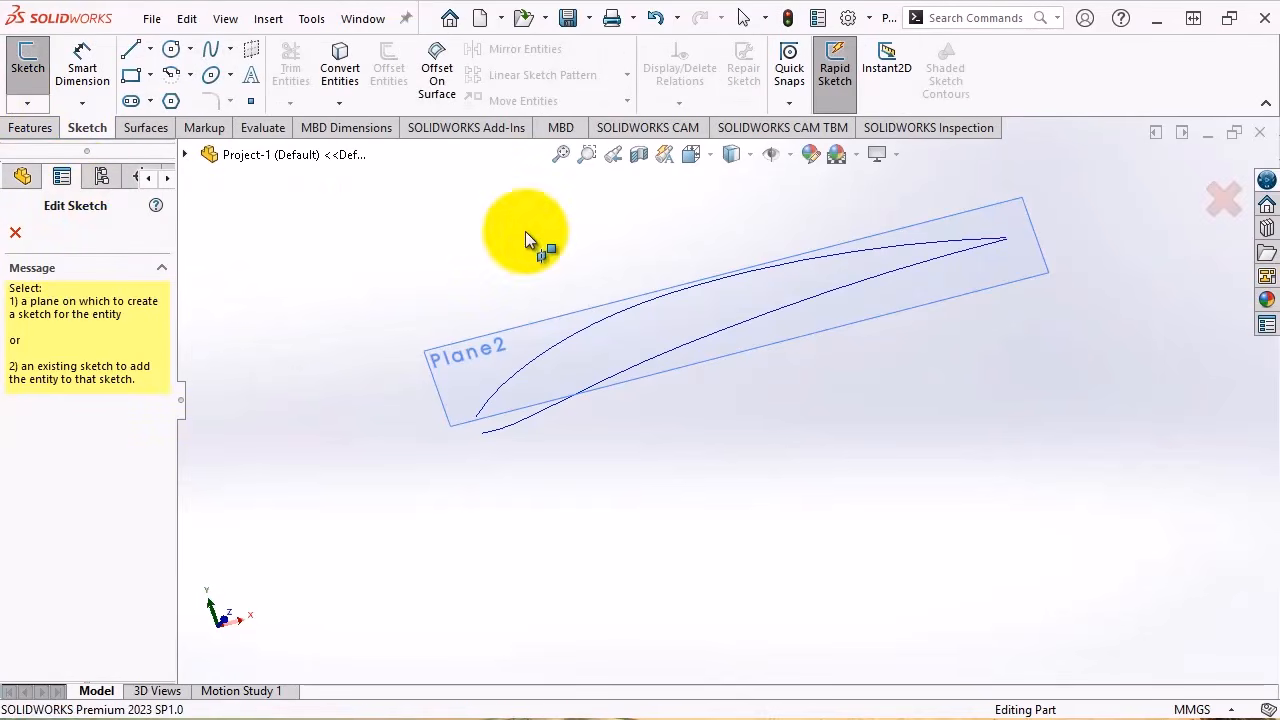
{"action": "left_click", "coordinate": [537, 332]}
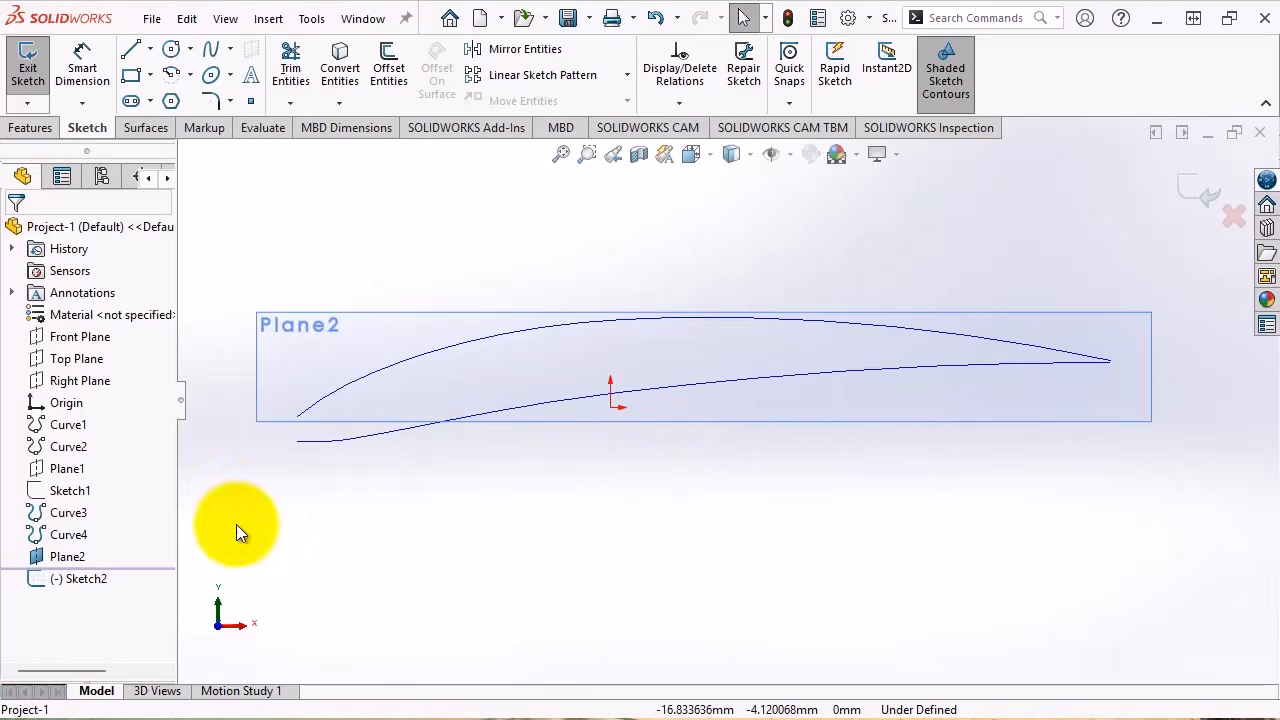
{"action": "left_click", "coordinate": [62, 554]}
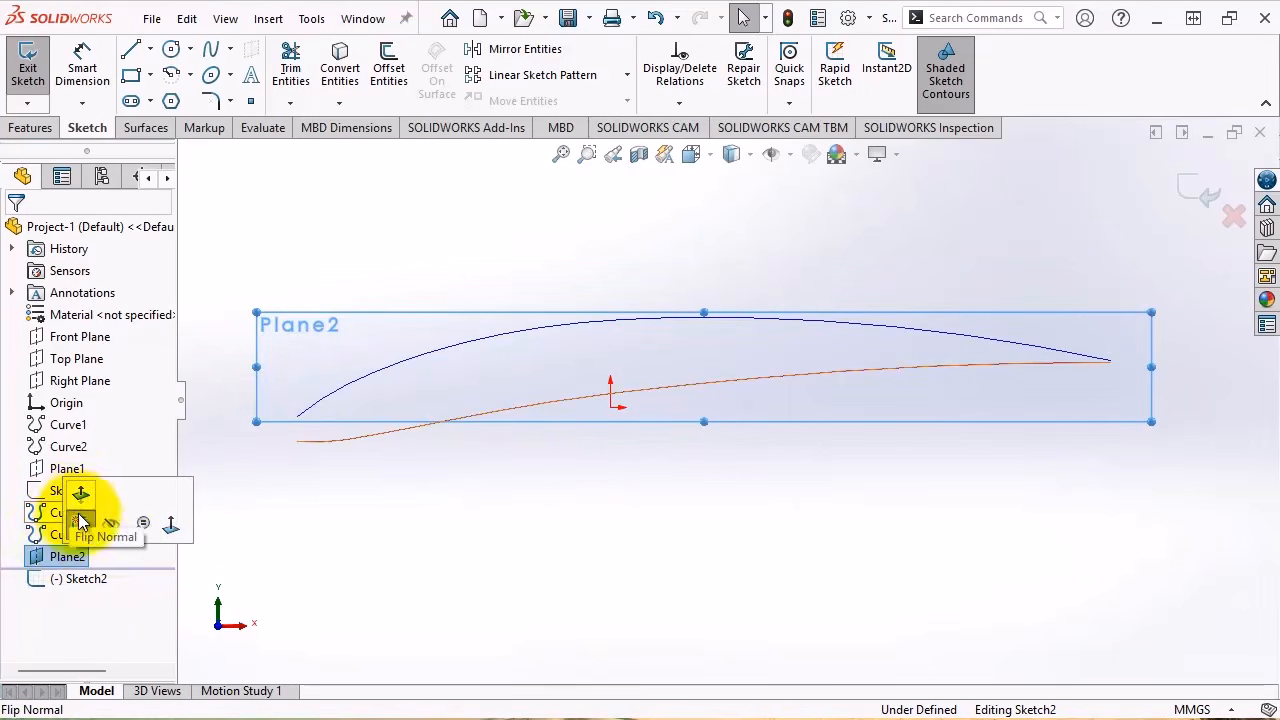
{"action": "left_click", "coordinate": [115, 525]}
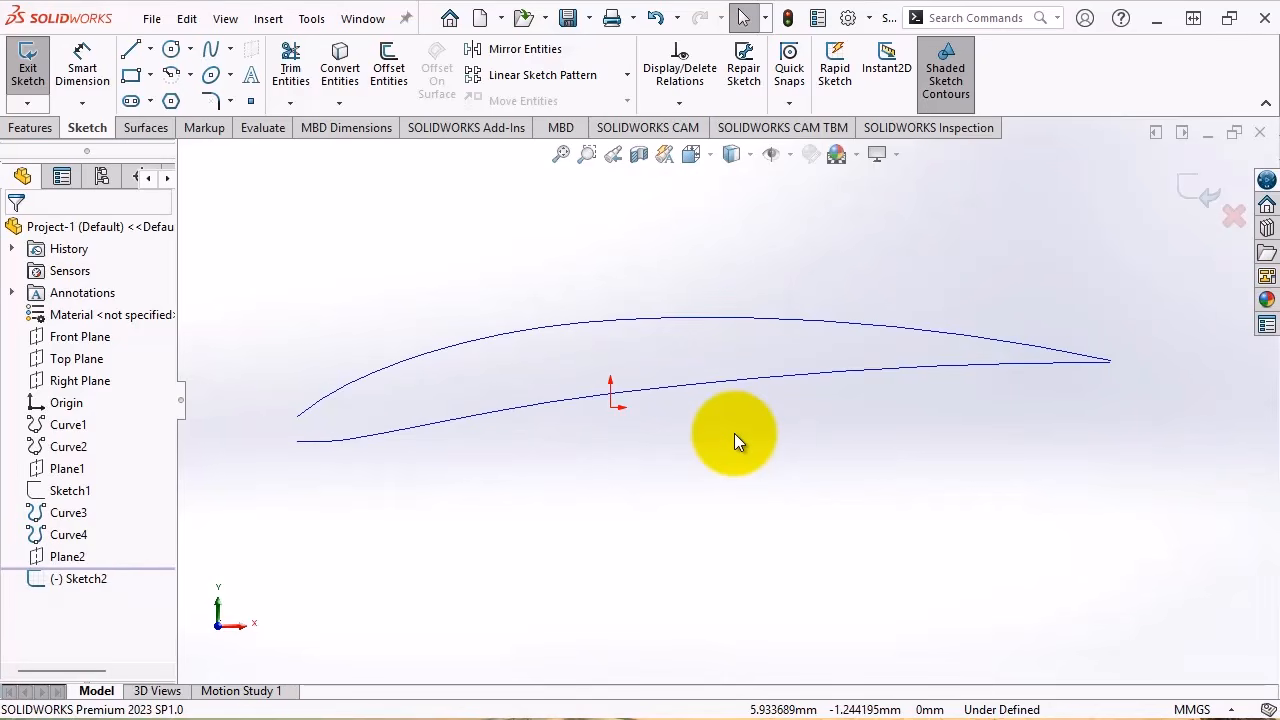
Convert the upper and lower curves of the second section into sketch entities
{"action": "middle_click_drag", "start_coordinate": [250, 432], "coordinate": [545, 406], "text": "ctrl"}
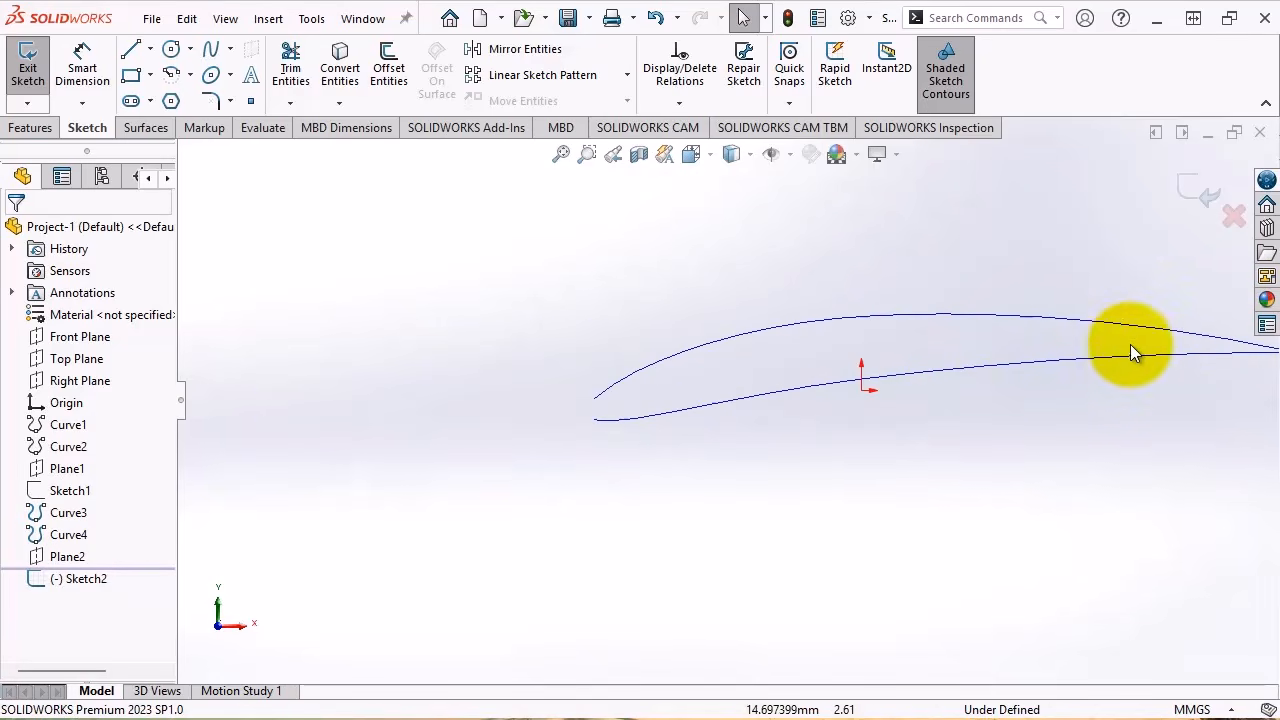
{"action": "scroll", "coordinate": [1145, 350], "scroll_direction": "down", "scroll_amount": 2}
{"action": "scroll", "coordinate": [789, 347], "scroll_direction": "up", "scroll_amount": 2}
{"action": "scroll", "coordinate": [815, 372], "scroll_direction": "down", "scroll_amount": 1}
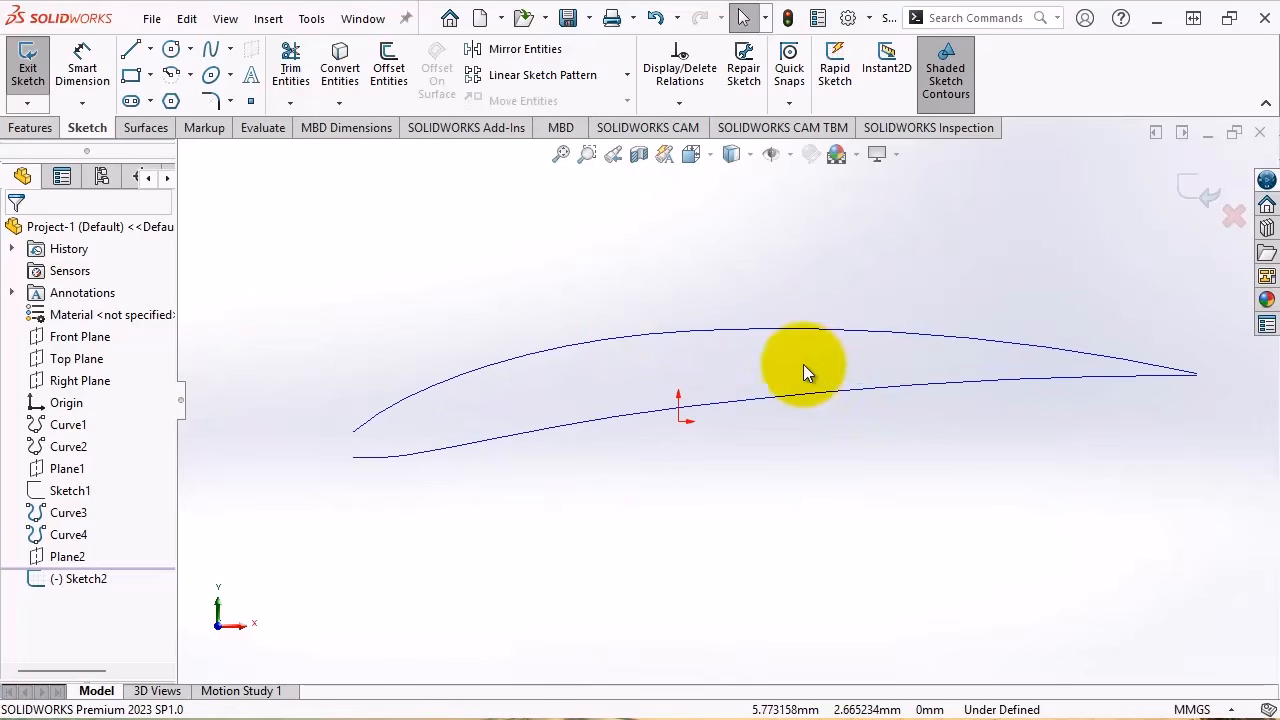
{"action": "left_click", "coordinate": [345, 75]}
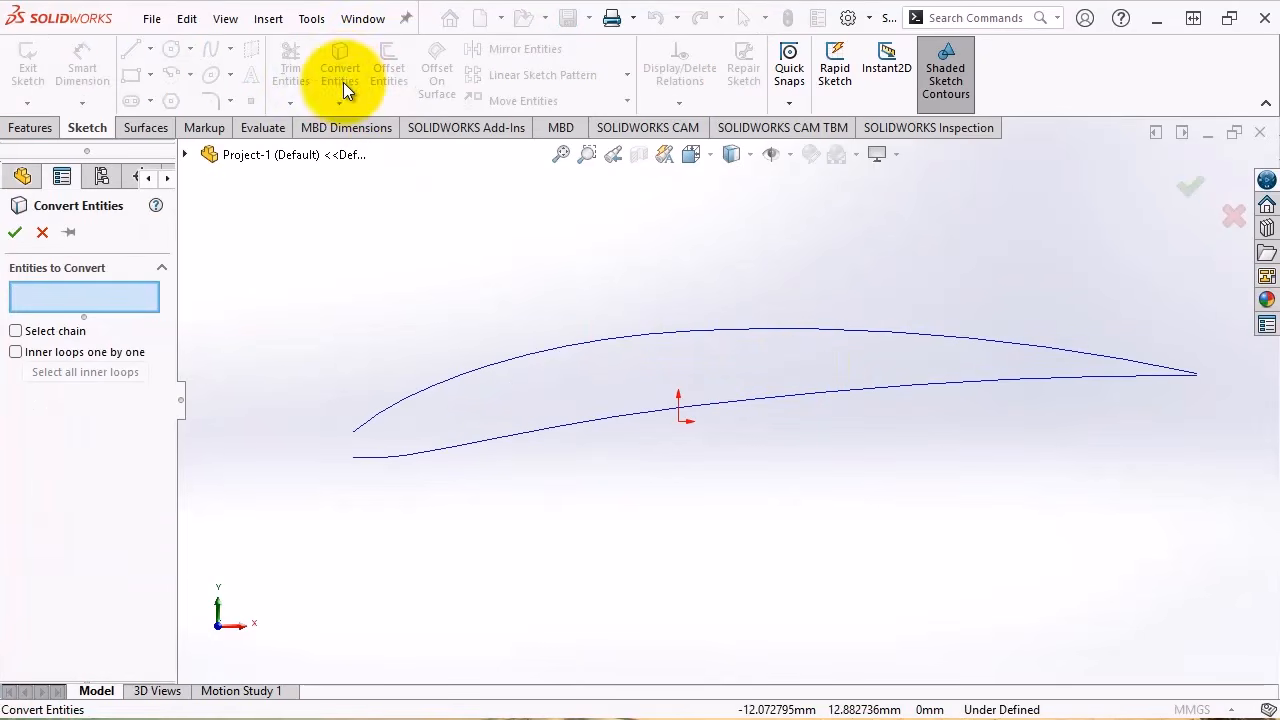
{"action": "left_click", "coordinate": [541, 352]}
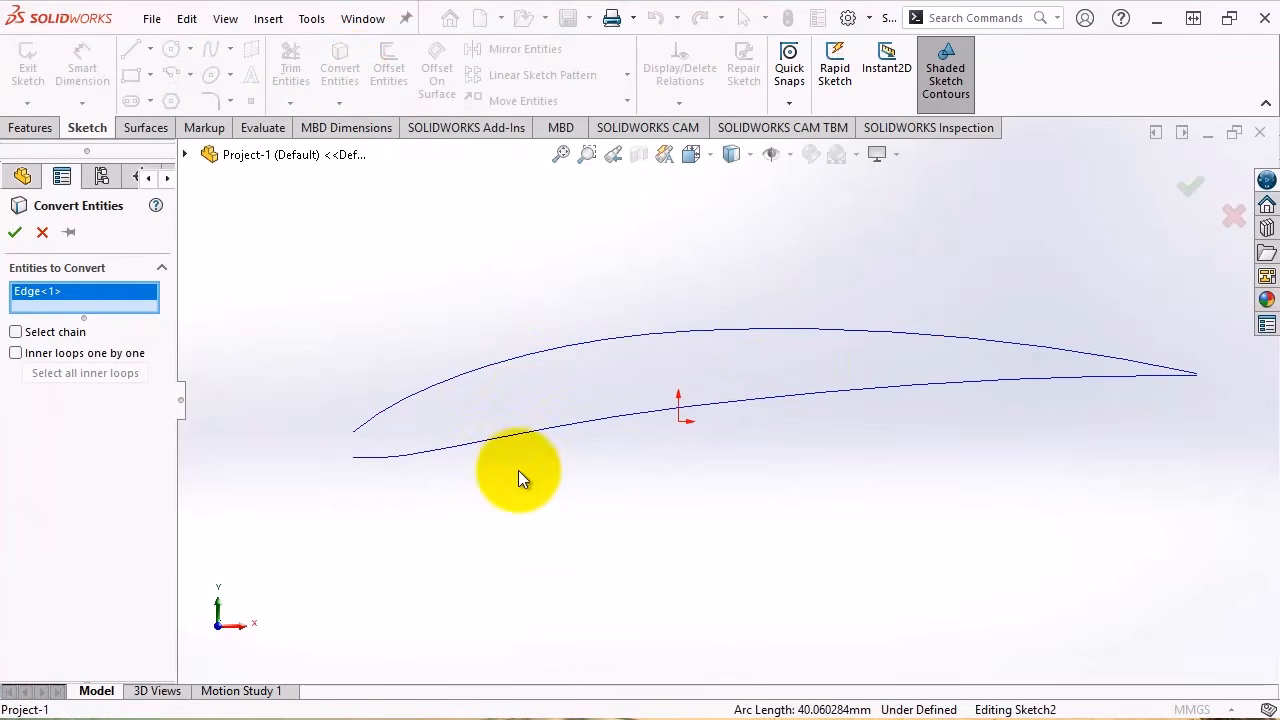
{"action": "left_click", "coordinate": [545, 431]}
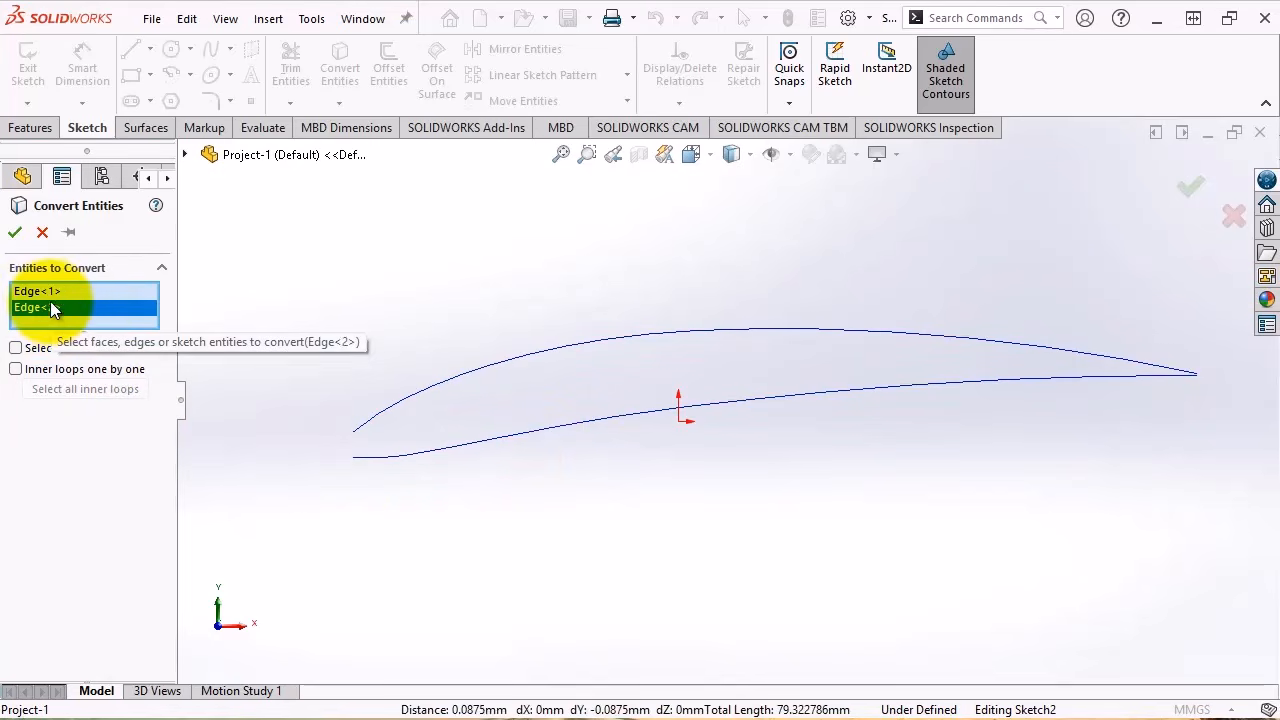
{"action": "left_click", "coordinate": [15, 232]}
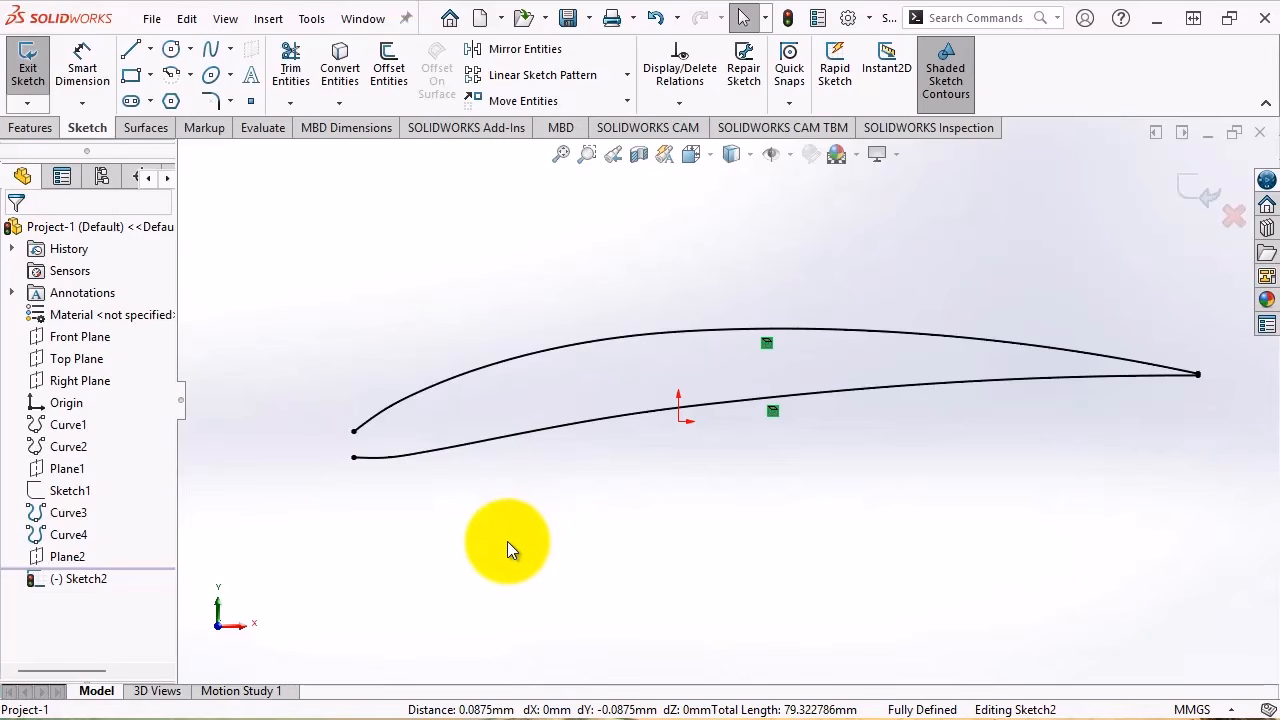
Hide Curve3 and Curve4, the imported curves of the second section
{"action": "left_click", "coordinate": [34, 540]}
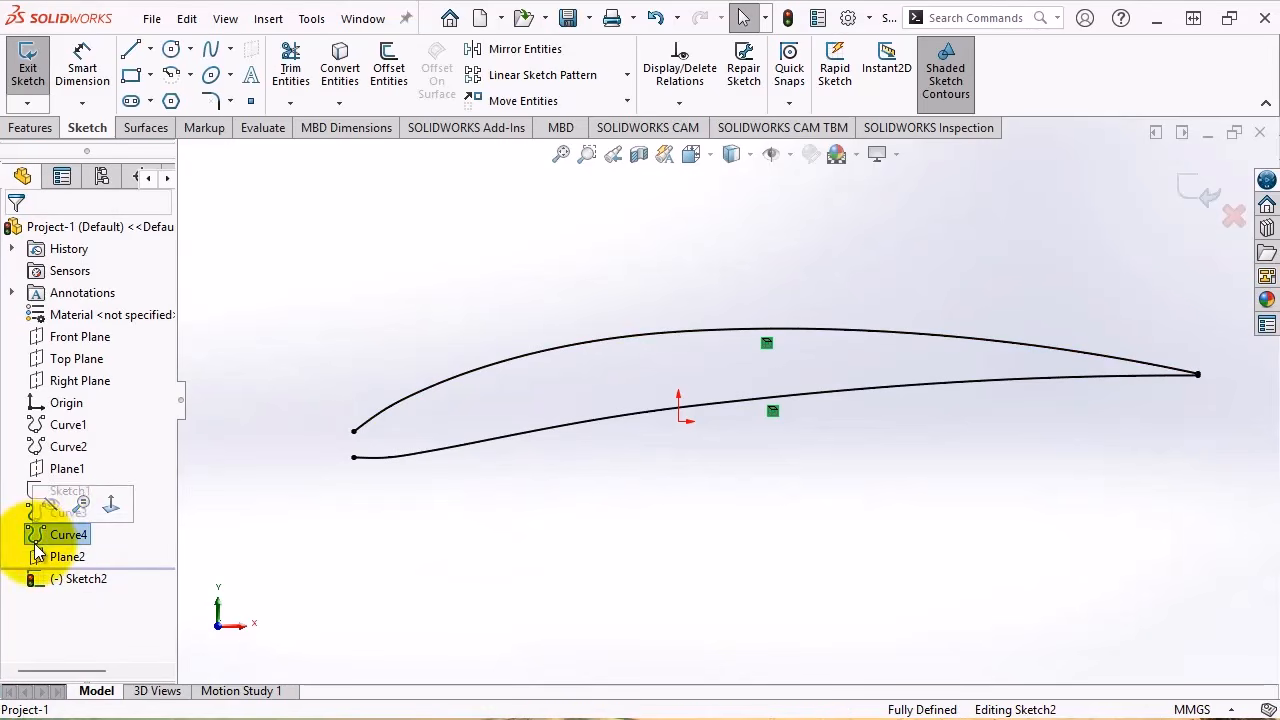
{"action": "left_click", "coordinate": [51, 505]}
{"action": "left_click", "coordinate": [50, 519]}
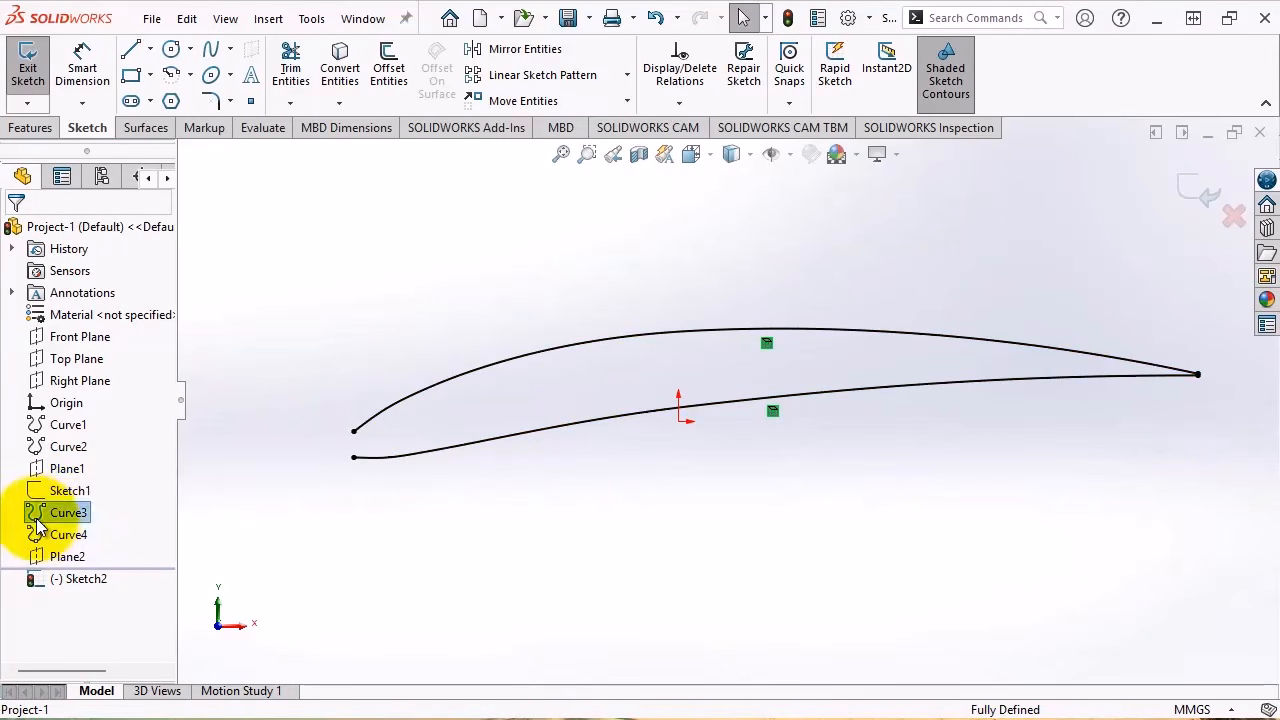
{"action": "left_click", "coordinate": [55, 490]}
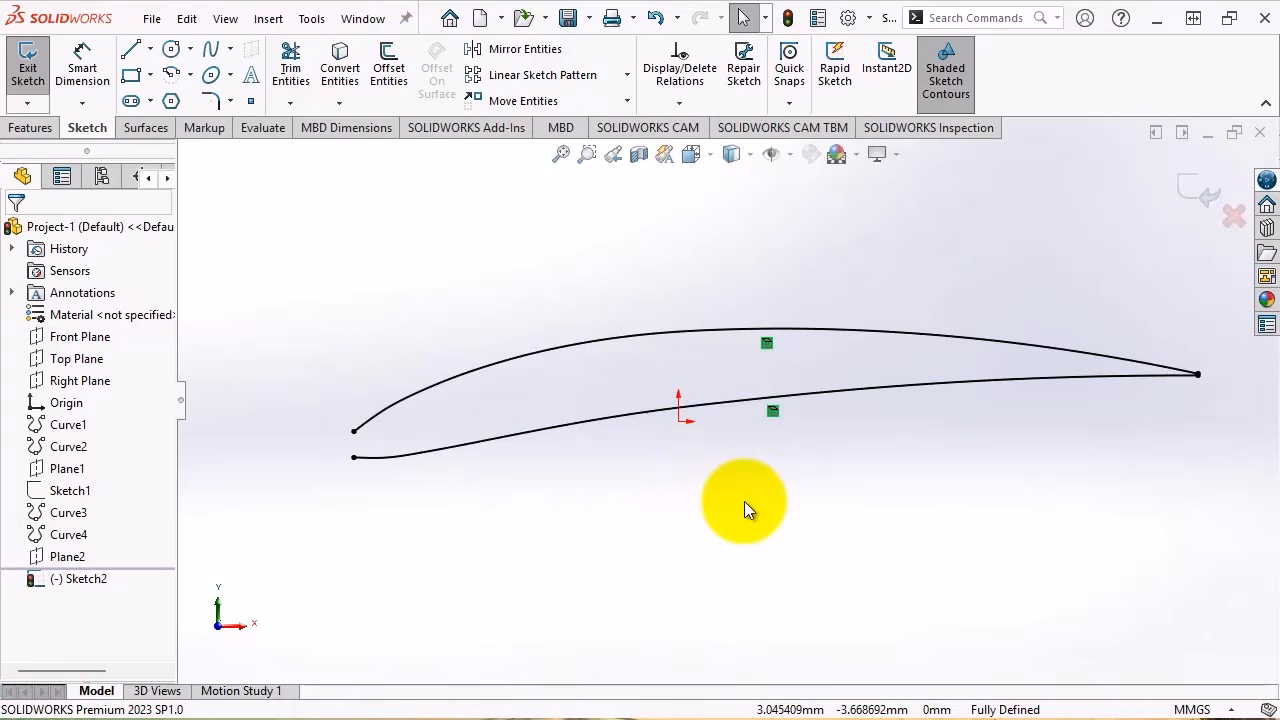
Sketch a circle of about 0.66 mm radius between the upper and lower curves near the leading edge
{"action": "scroll", "coordinate": [385, 440], "scroll_direction": "down", "scroll_amount": 3}
{"action": "left_click", "coordinate": [171, 49]}
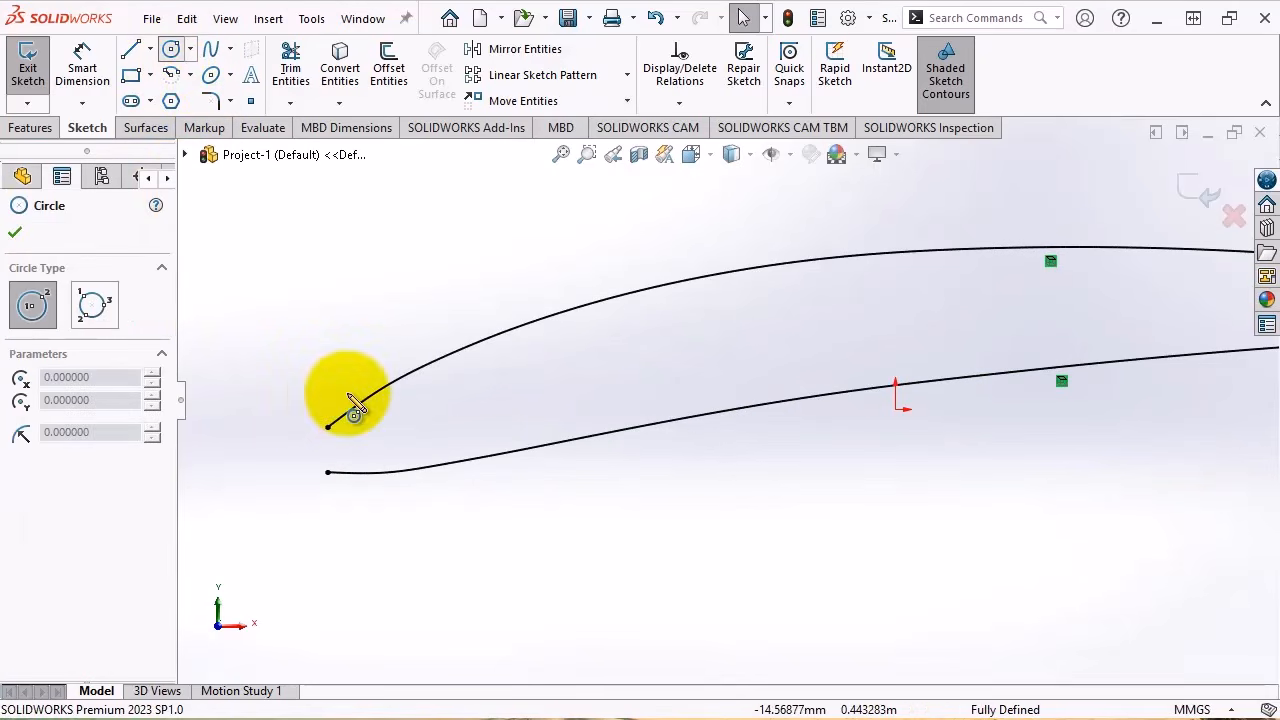
{"action": "scroll", "coordinate": [414, 484], "scroll_direction": "down", "scroll_amount": 2}
{"action": "left_click", "coordinate": [429, 444]}
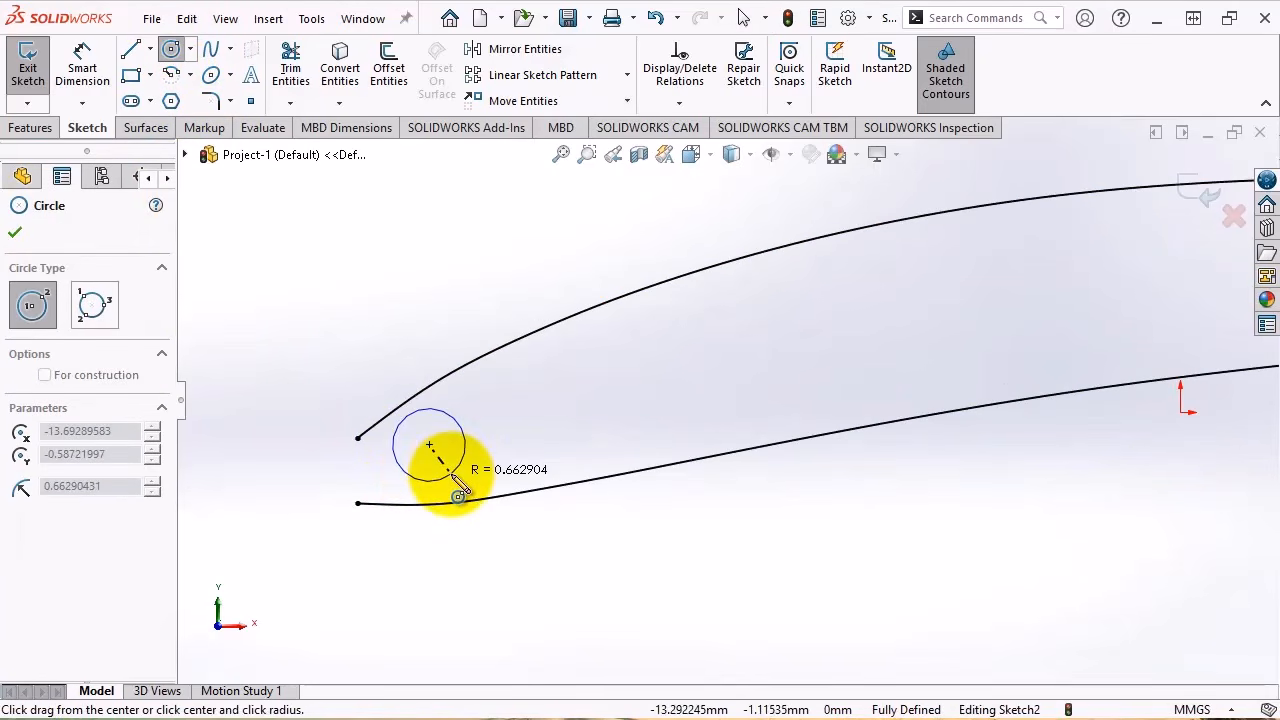
{"action": "left_click", "coordinate": [455, 470]}
{"action": "key", "text": "Escape"}
{"action": "scroll", "coordinate": [408, 410], "scroll_direction": "down", "scroll_amount": 2}
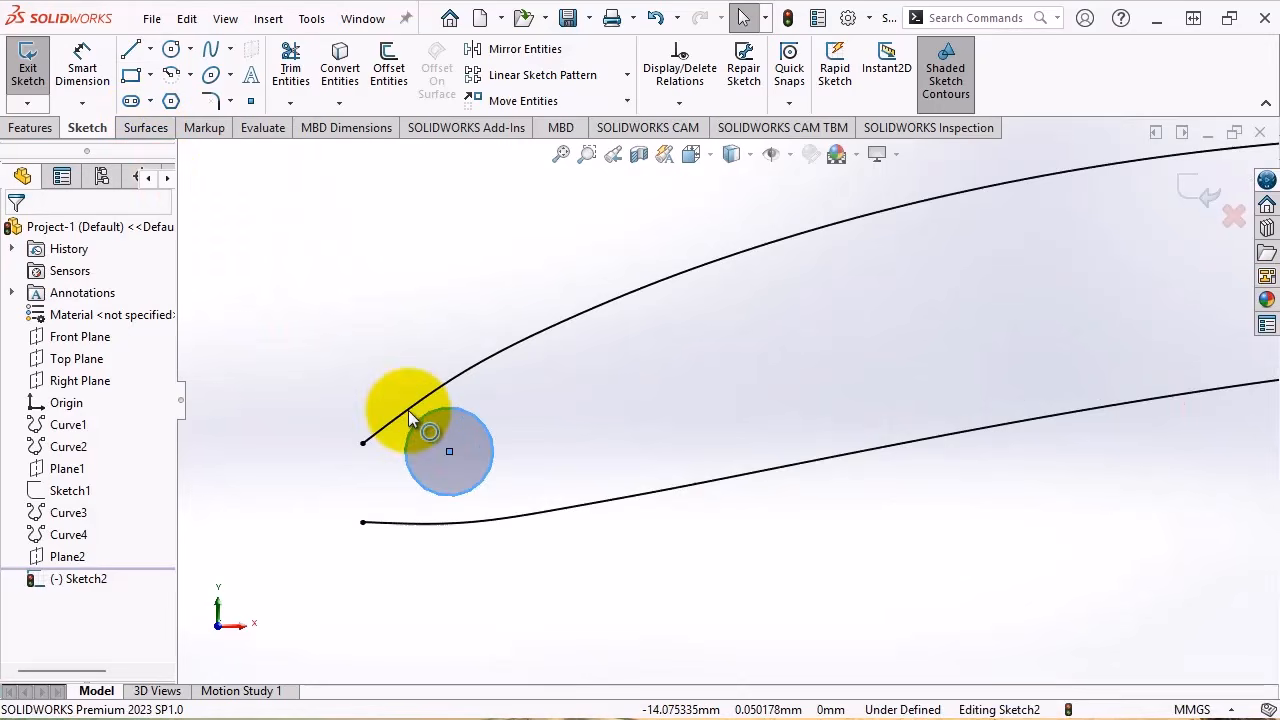
Make the leading-edge circle tangent to the upper curve
{"action": "left_click", "coordinate": [479, 395]}
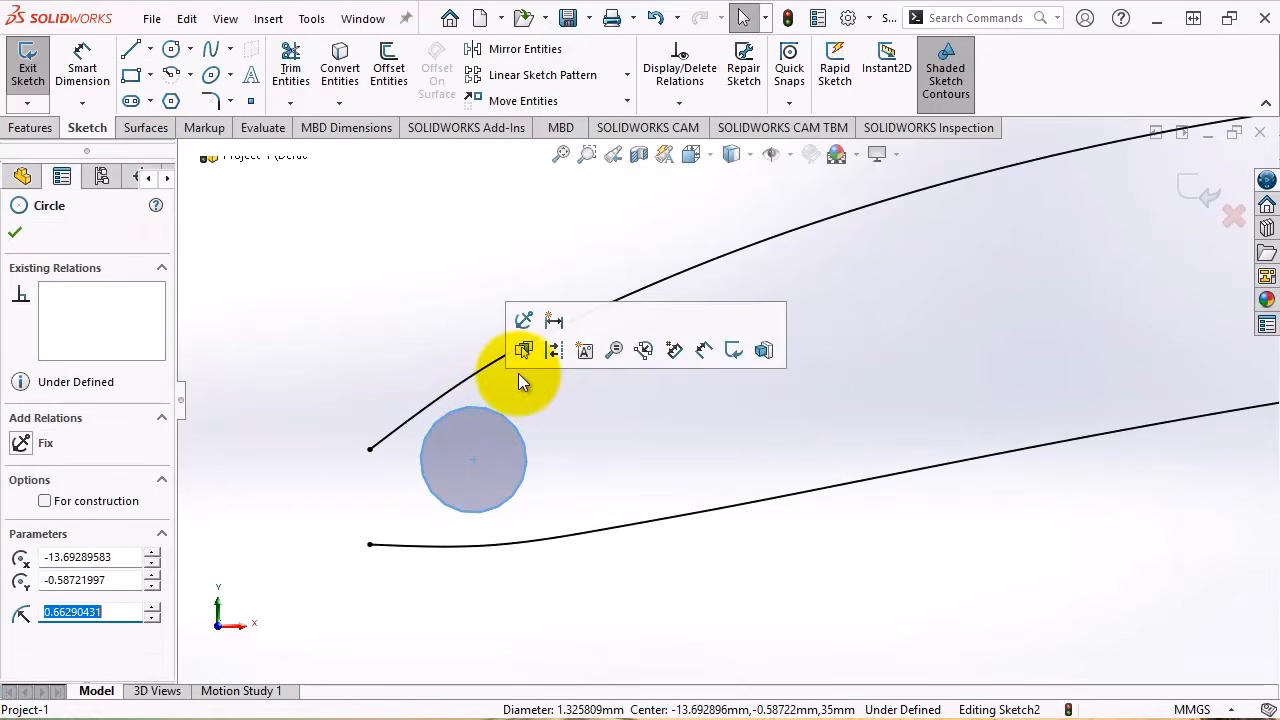
{"action": "left_click", "coordinate": [458, 388]}
{"action": "left_click", "coordinate": [590, 379], "text": "ctrl"}
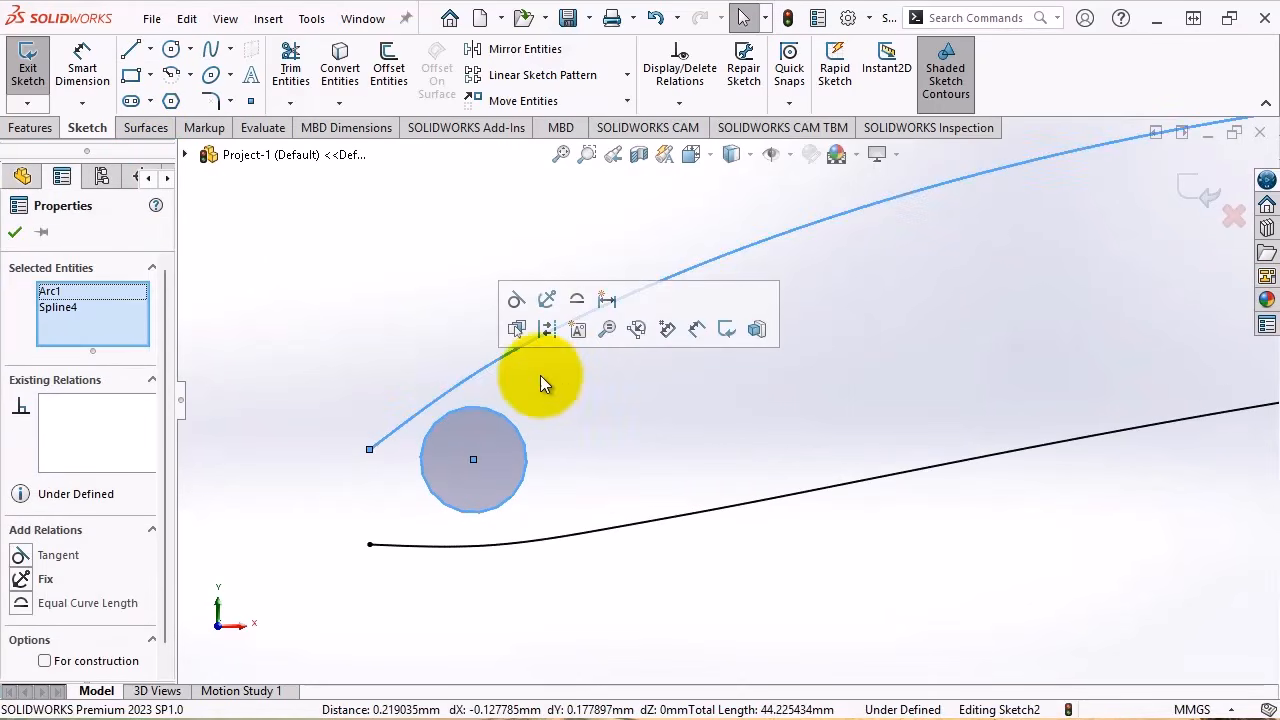
{"action": "left_click", "coordinate": [523, 297]}
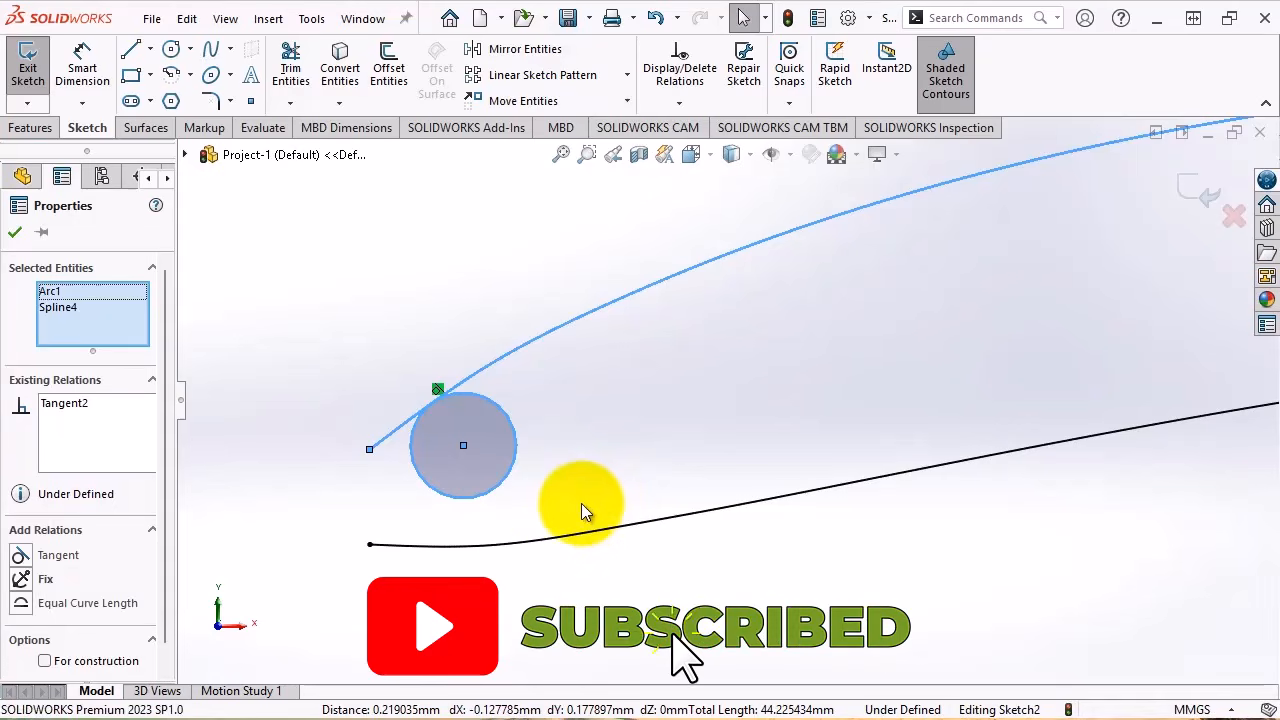
{"action": "key", "text": "Escape"}
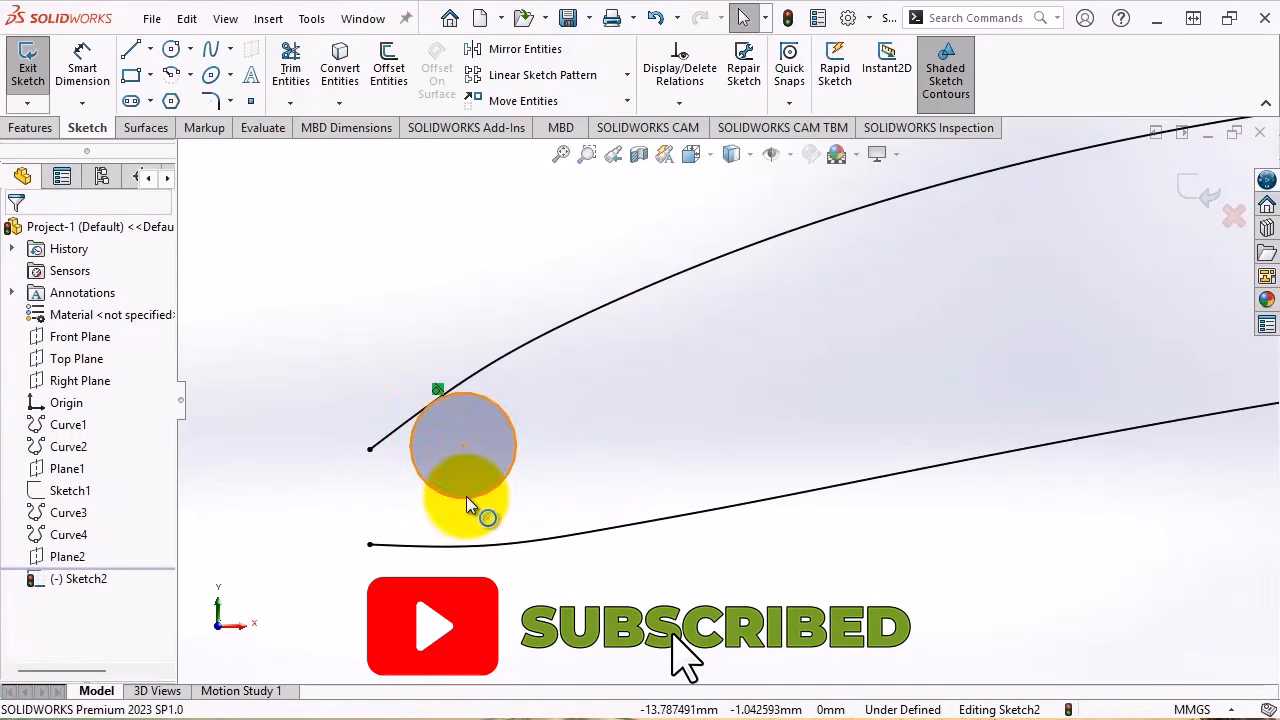
Add a tangent relation between the leading-edge circle and the lower curve
{"action": "left_click", "coordinate": [466, 496]}
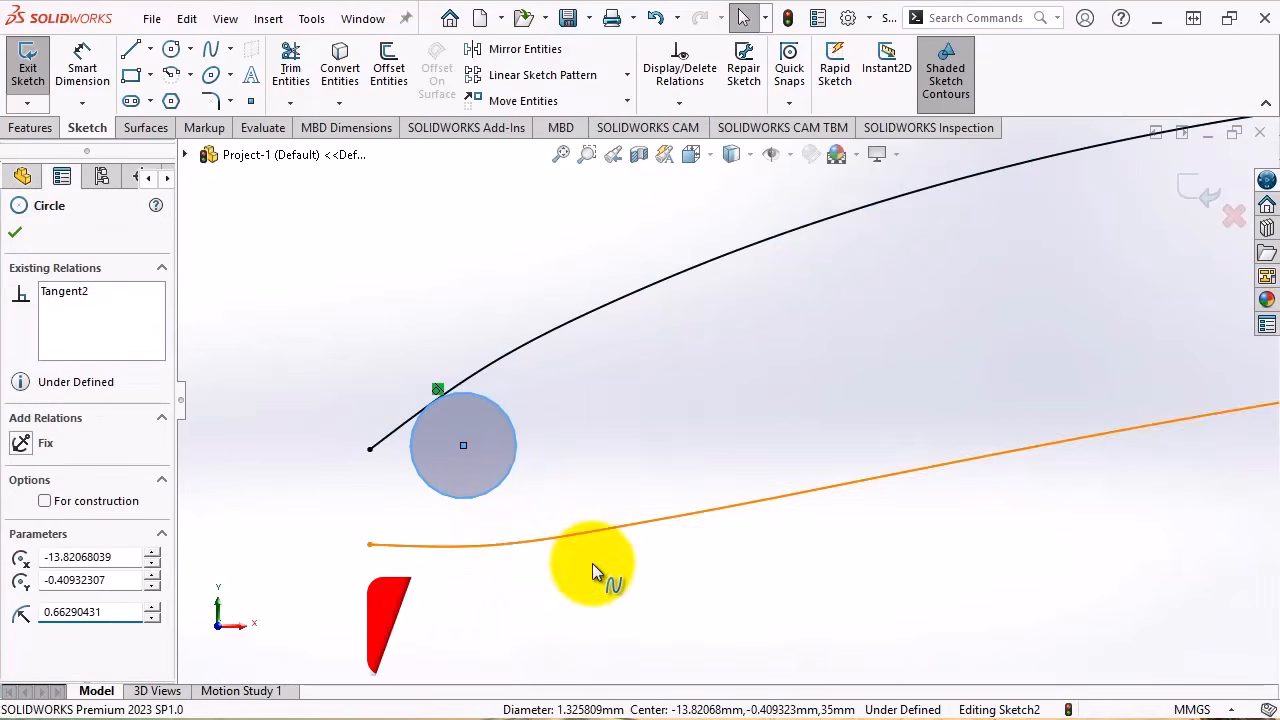
{"action": "left_click", "coordinate": [590, 529], "text": "ctrl"}
{"action": "left_click", "coordinate": [541, 458]}
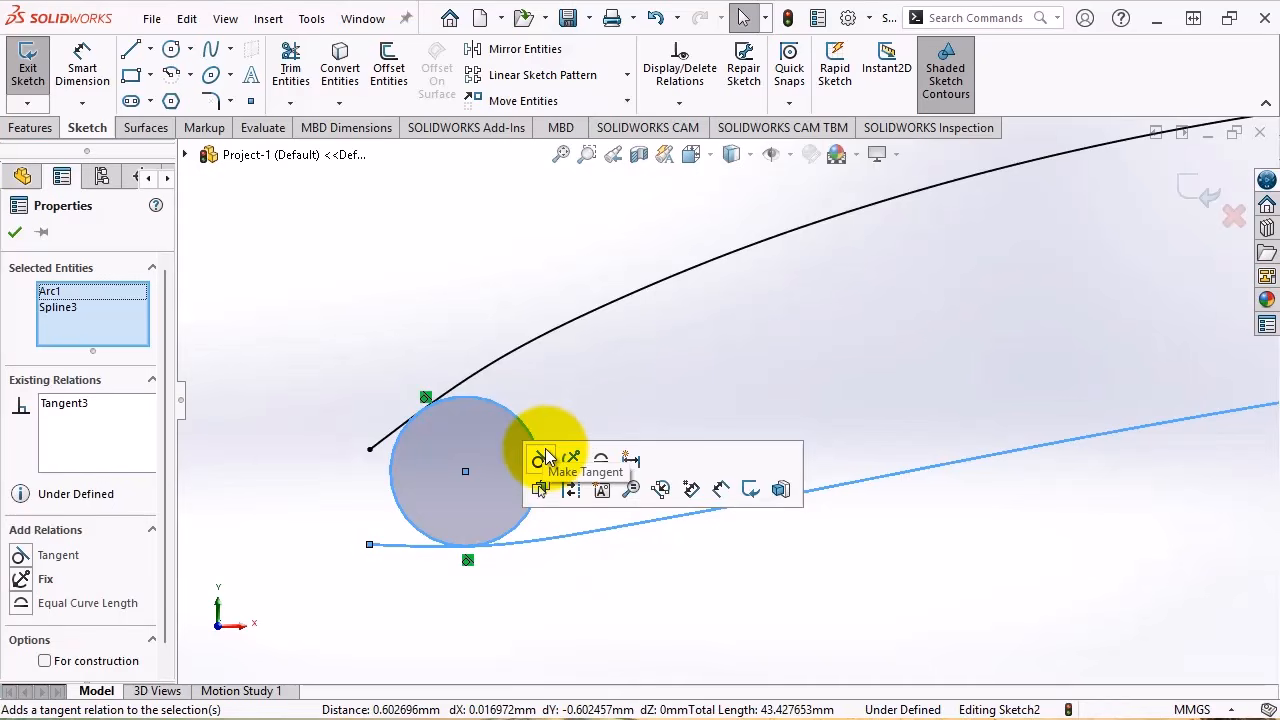
{"action": "left_click", "coordinate": [575, 363]}
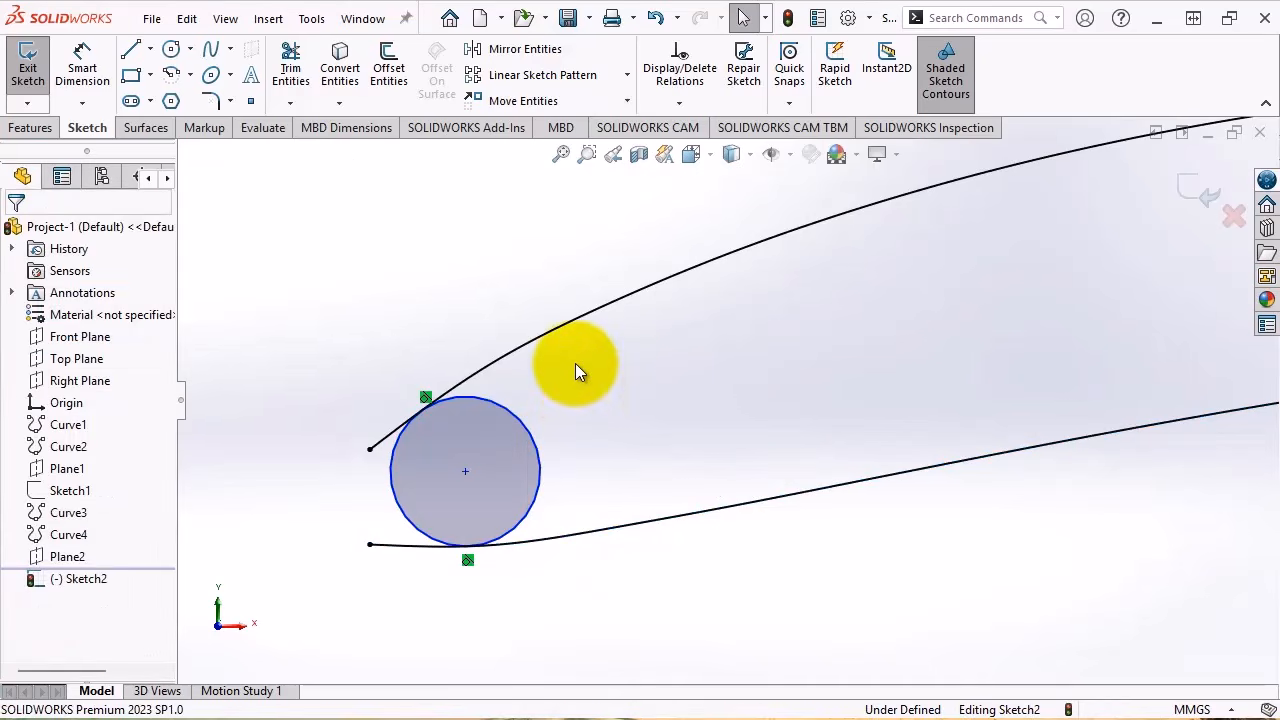
Dimension the horizontal distance between the origin and the leading-edge circle, placing the dimension below the section
{"action": "left_click", "coordinate": [98, 86]}
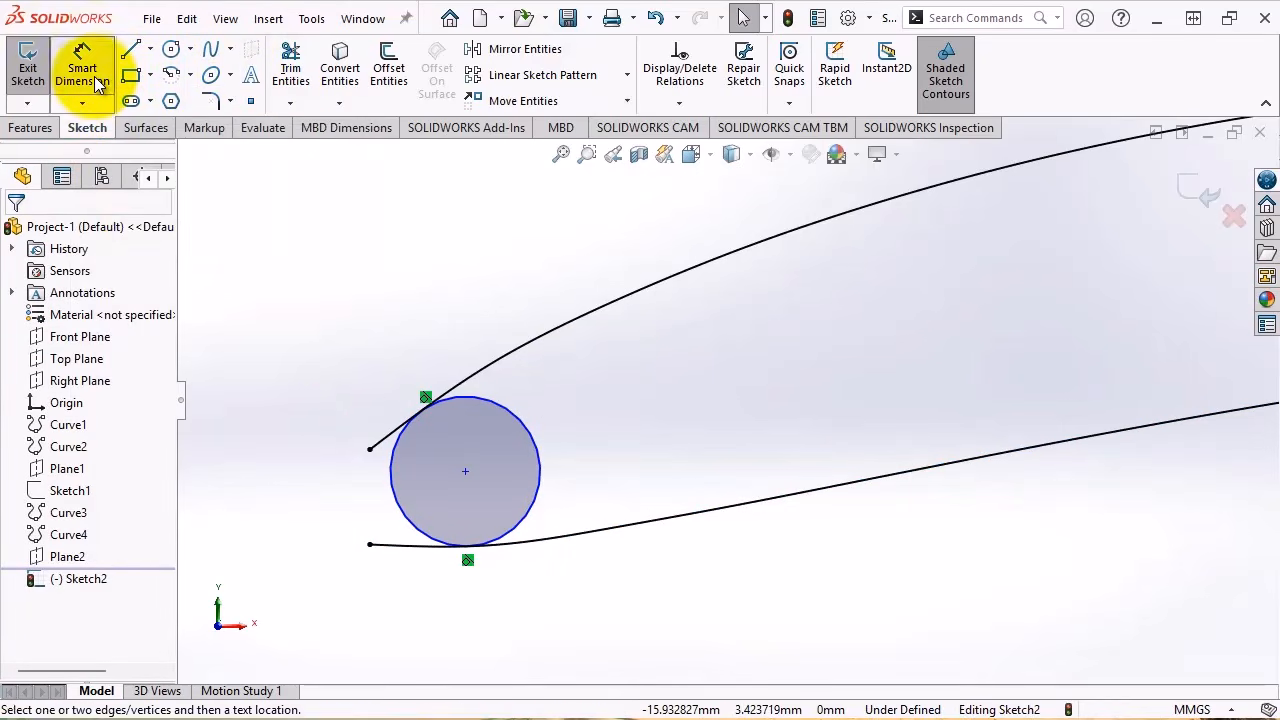
{"action": "key", "text": "f"}
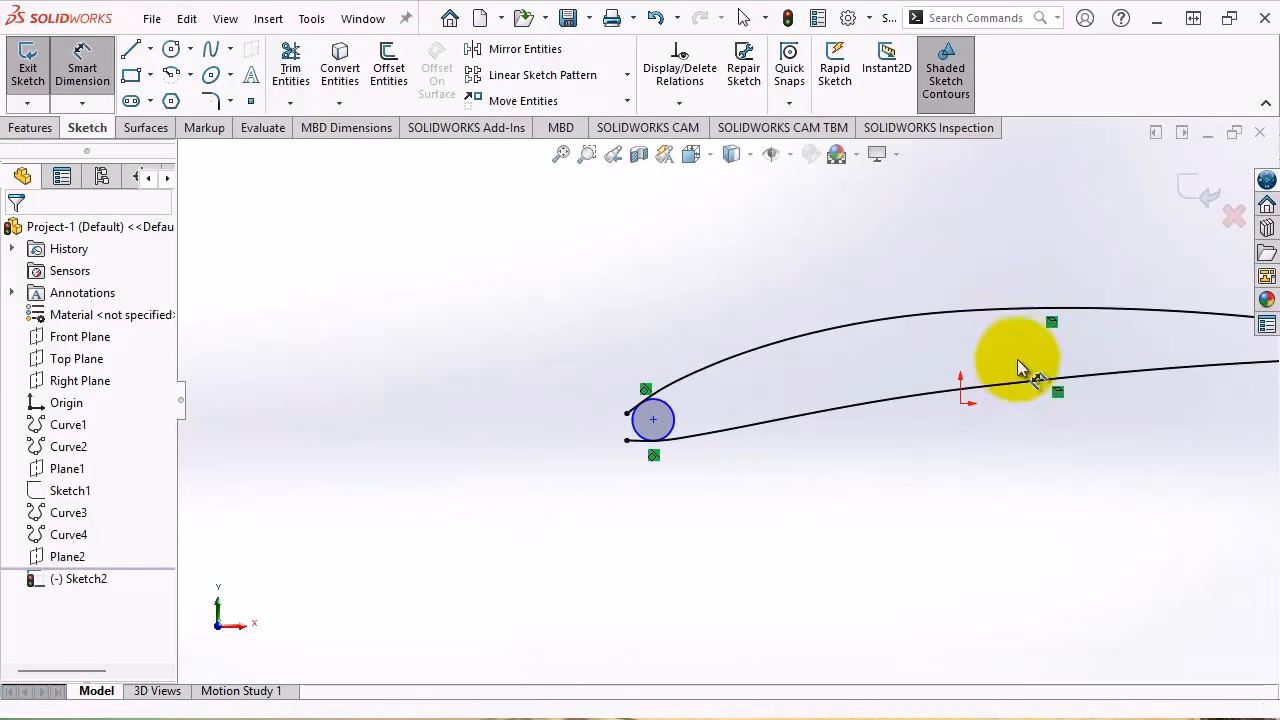
{"action": "scroll", "coordinate": [1019, 359], "scroll_direction": "down", "scroll_amount": 1}
{"action": "left_click", "coordinate": [583, 456]}
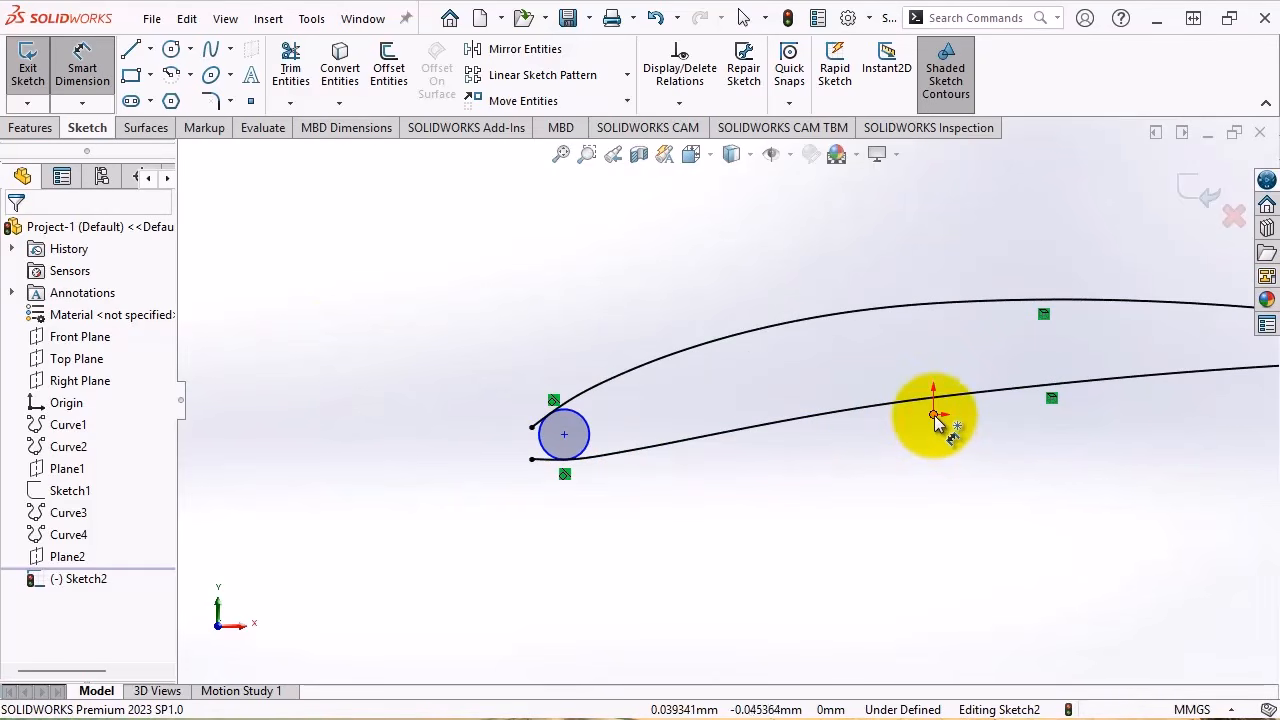
{"action": "scroll", "coordinate": [560, 440], "scroll_direction": "down", "scroll_amount": 4}
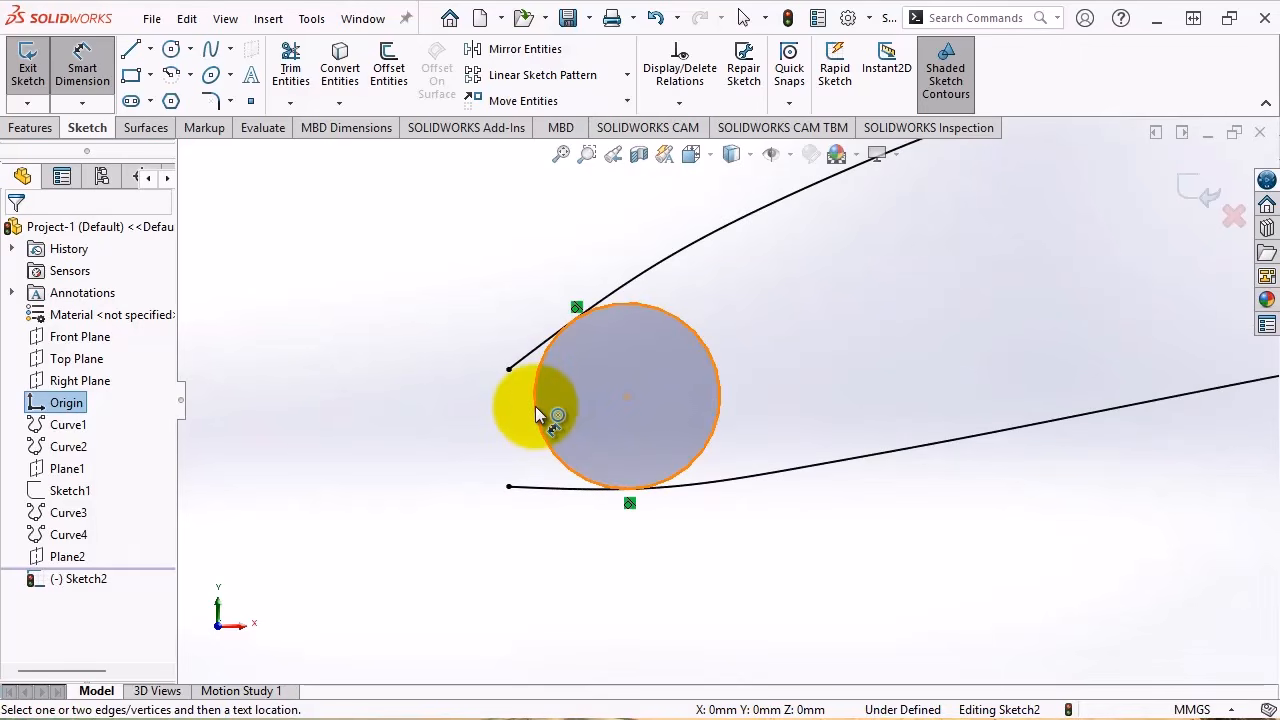
{"action": "left_click", "coordinate": [534, 410]}
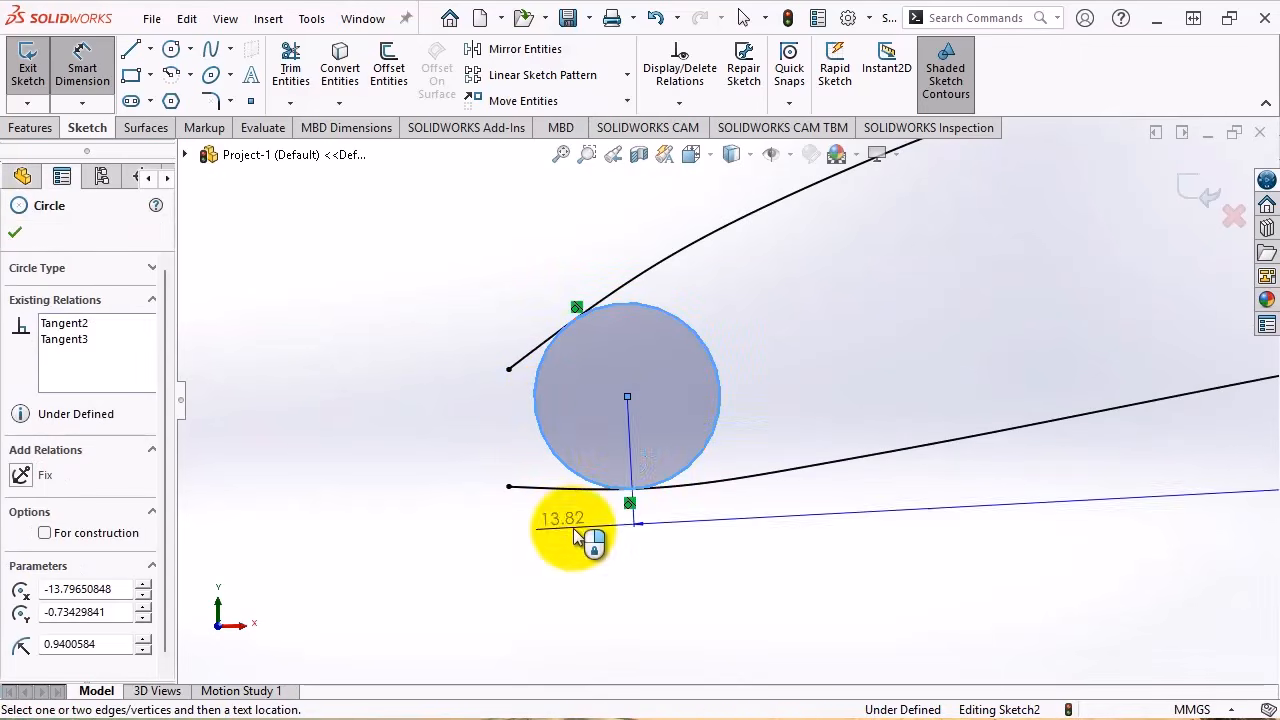
{"action": "scroll", "coordinate": [523, 409], "scroll_direction": "up", "scroll_amount": 4}
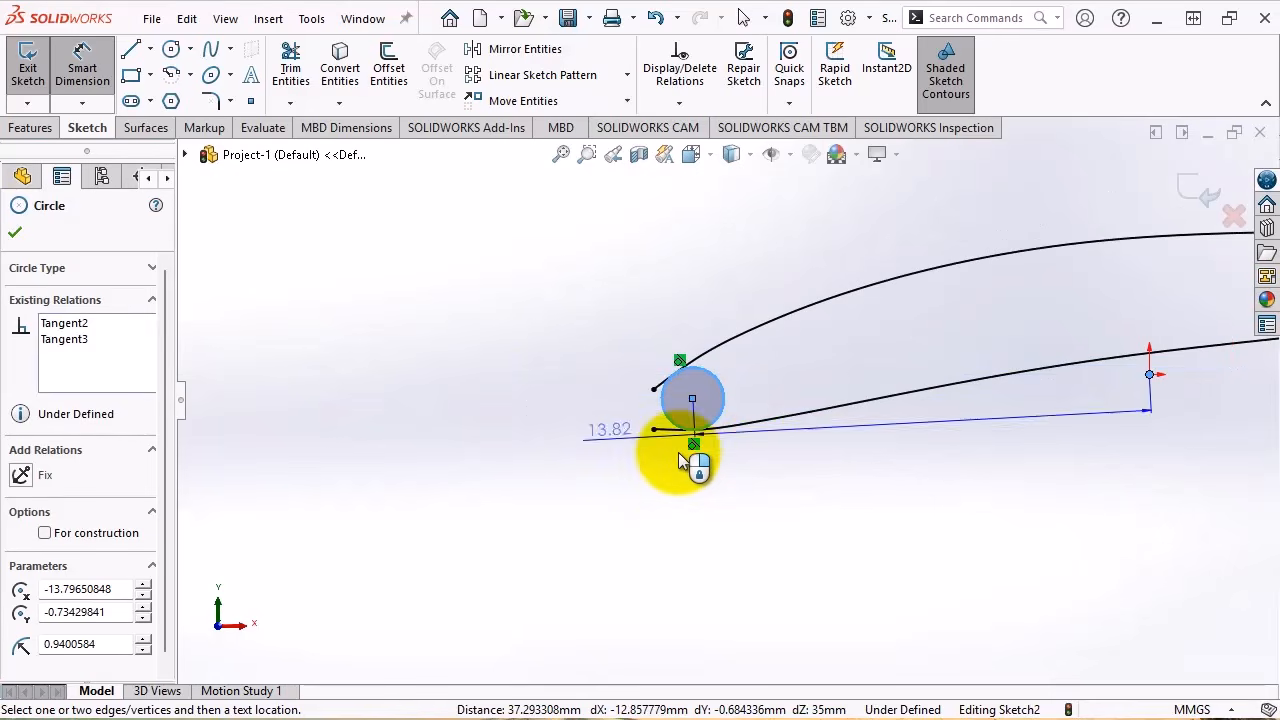
{"action": "left_click", "coordinate": [860, 464]}
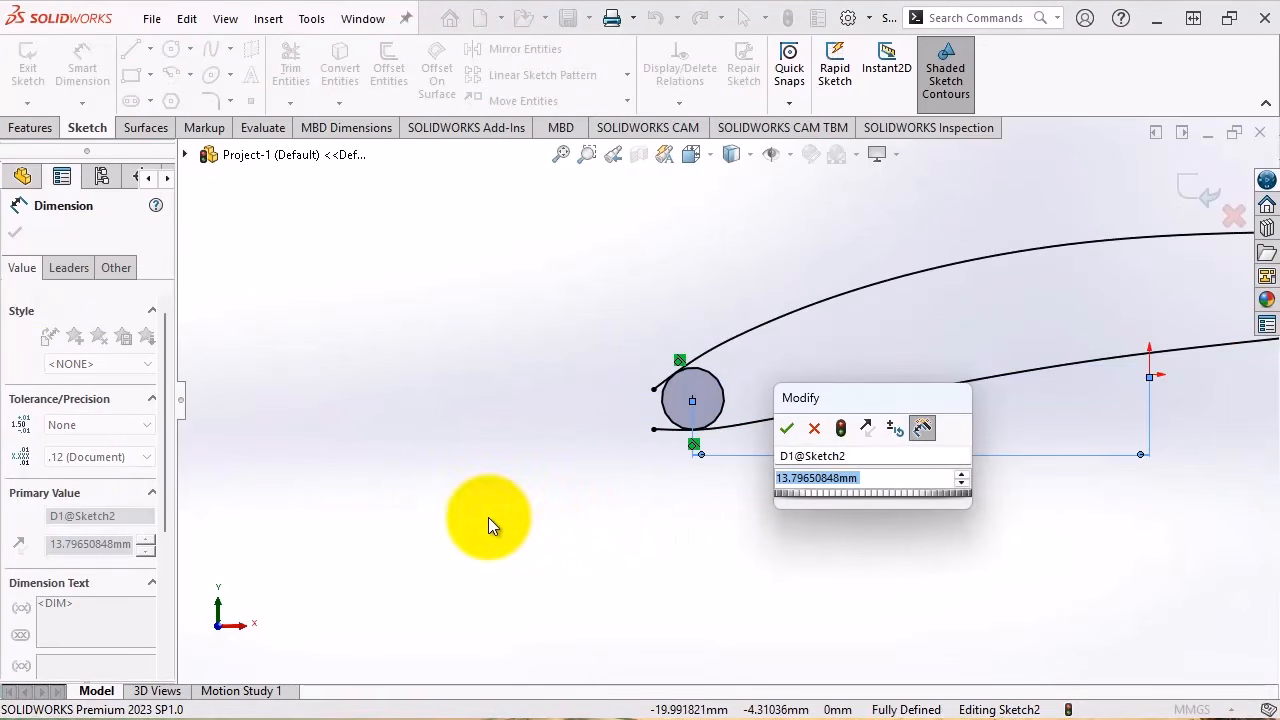
{"action": "left_click", "coordinate": [84, 273]}
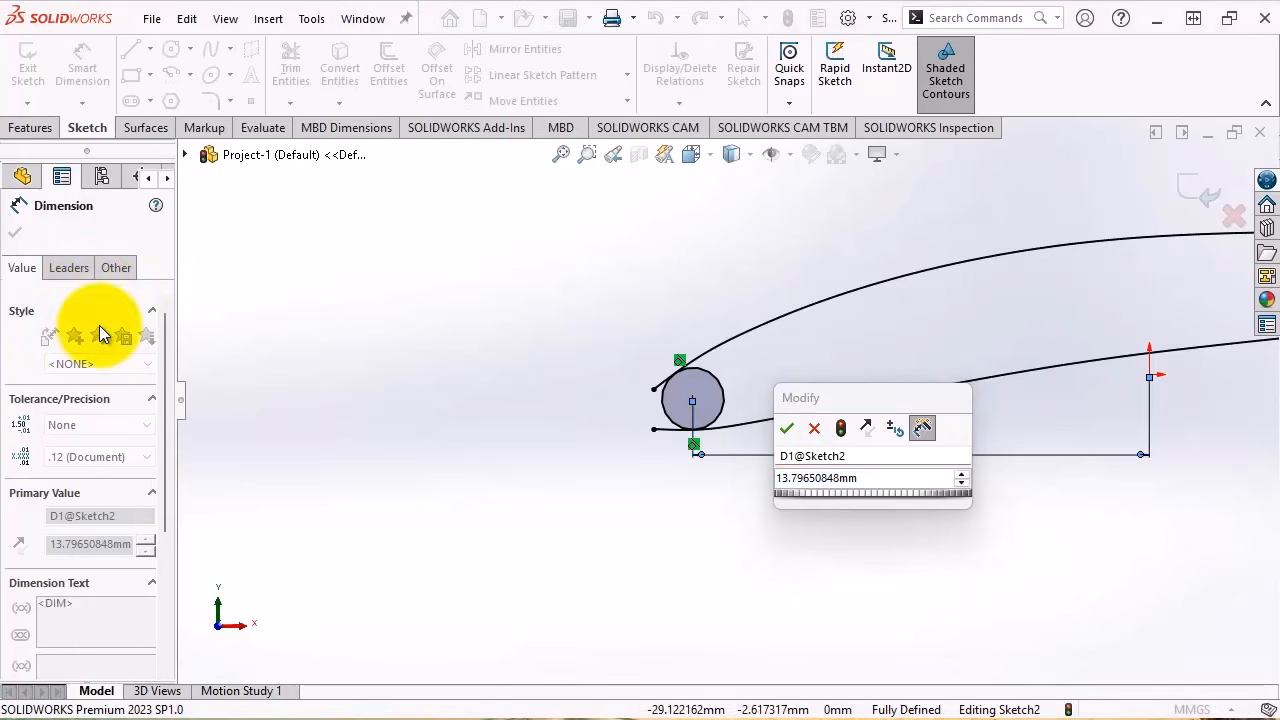
{"action": "left_click", "coordinate": [786, 428]}
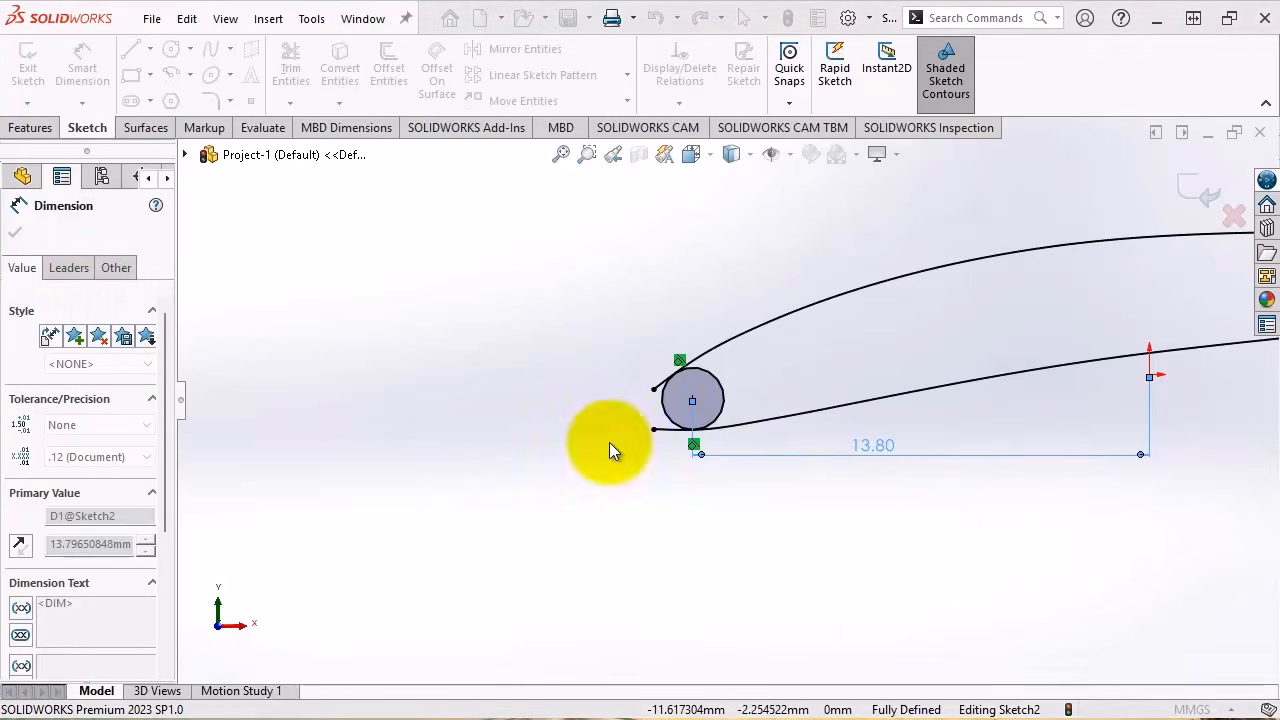
Set the dimension's first arc condition to Max so it references the circle's outermost edge
{"action": "left_click", "coordinate": [72, 268]}
{"action": "scroll", "coordinate": [160, 520], "scroll_direction": "down", "scroll_amount": 5}
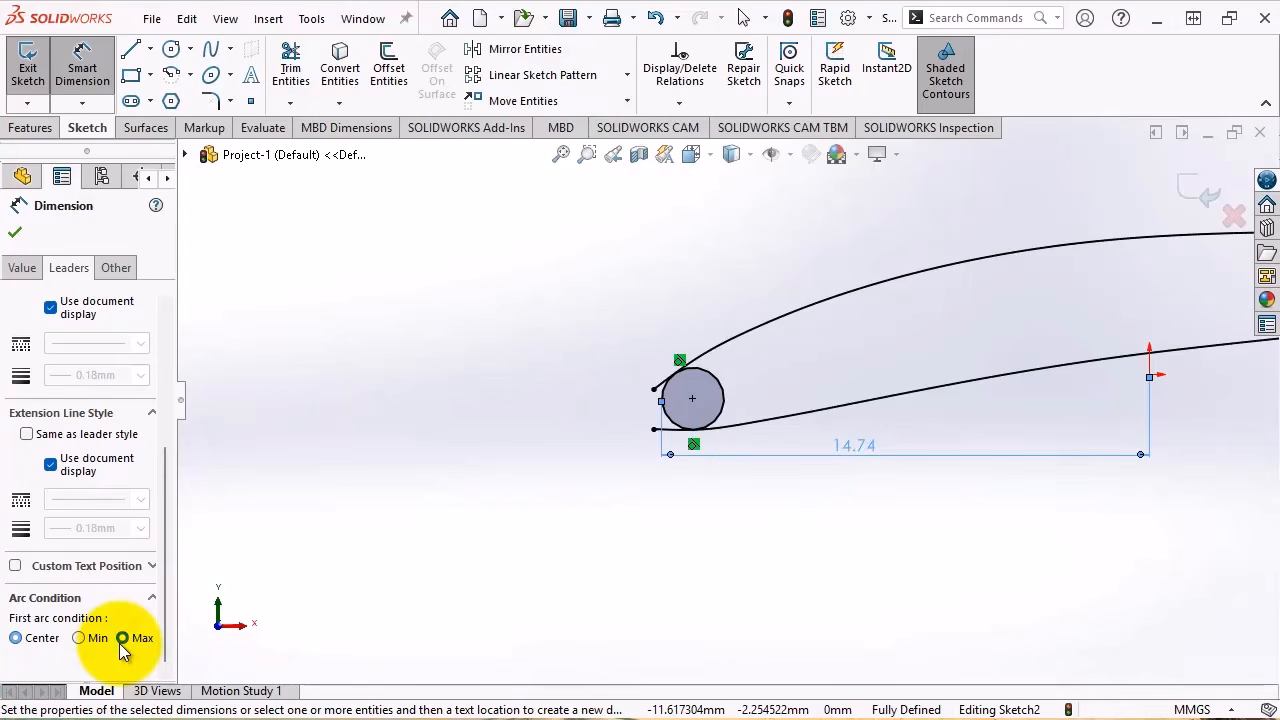
{"action": "left_click", "coordinate": [122, 640]}
{"action": "scroll", "coordinate": [780, 420], "scroll_direction": "down", "scroll_amount": 4}
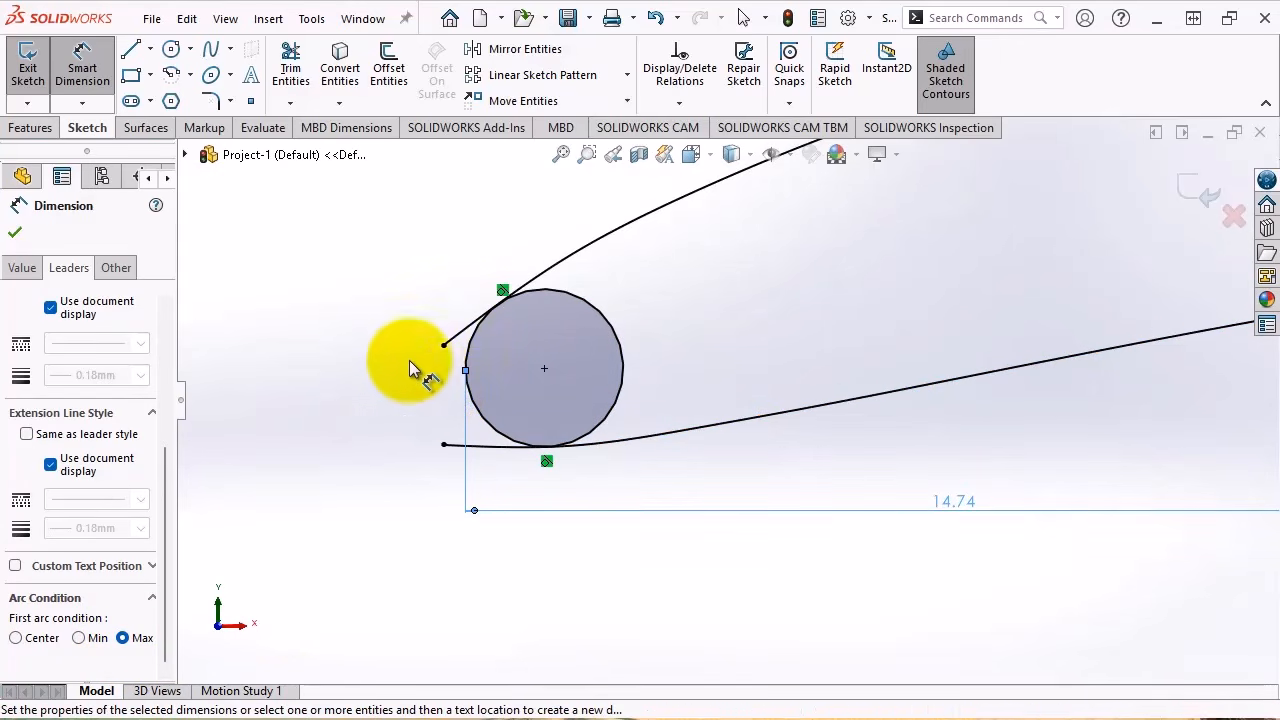
{"action": "left_click", "coordinate": [22, 228]}
{"action": "scroll", "coordinate": [378, 367], "scroll_direction": "up", "scroll_amount": 5}
{"action": "scroll", "coordinate": [1020, 390], "scroll_direction": "down", "scroll_amount": 2}
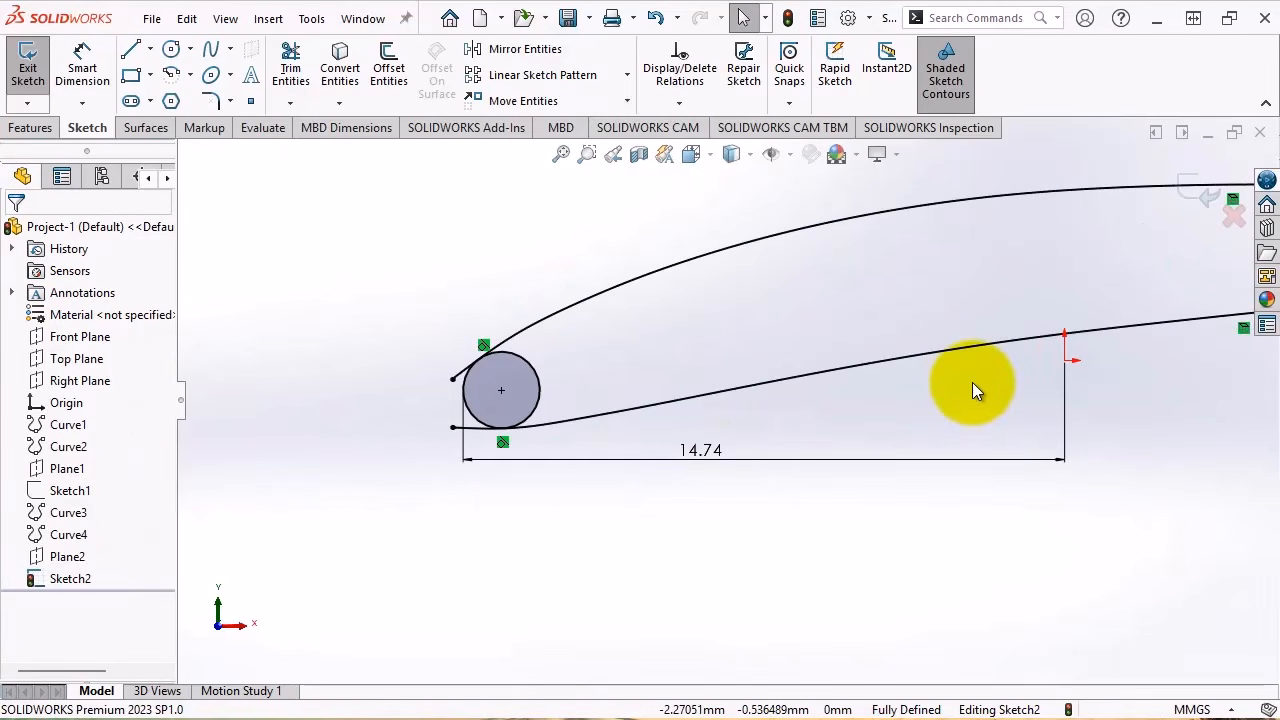
{"action": "scroll", "coordinate": [507, 368], "scroll_direction": "down", "scroll_amount": 5}
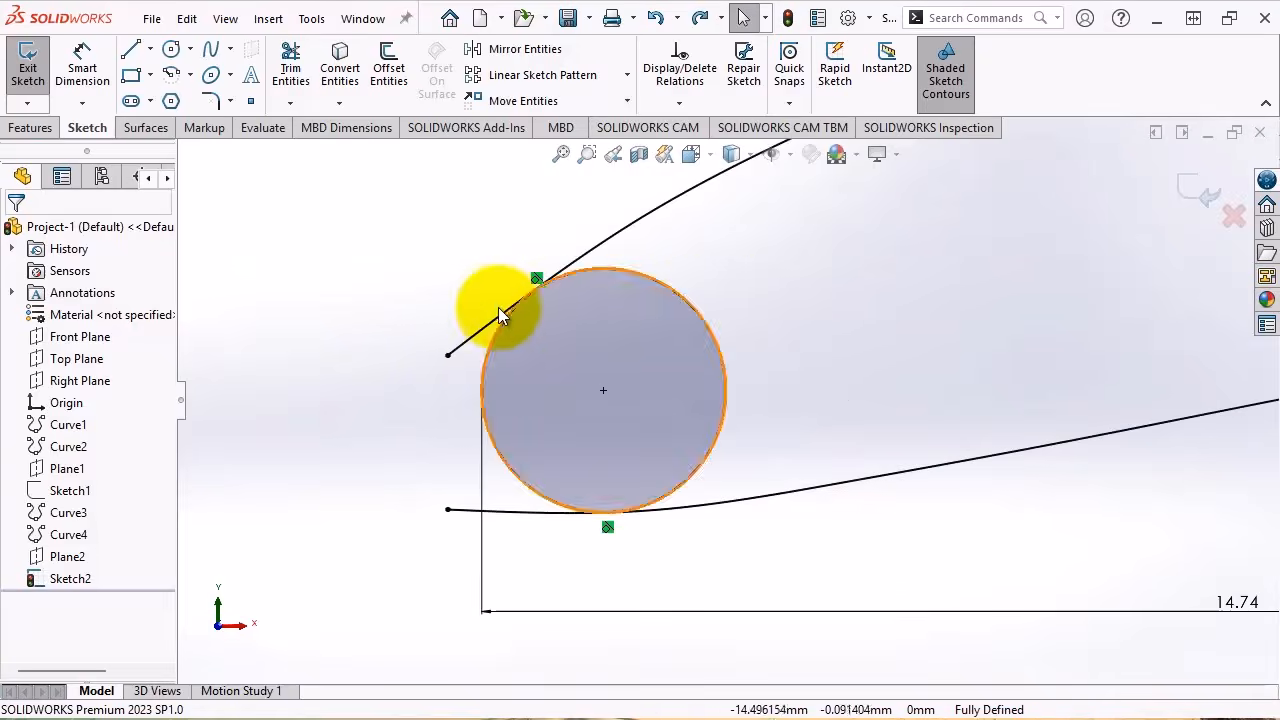
{"action": "scroll", "coordinate": [498, 307], "scroll_direction": "up", "scroll_amount": 5}
{"action": "scroll", "coordinate": [1132, 463], "scroll_direction": "down", "scroll_amount": 3}
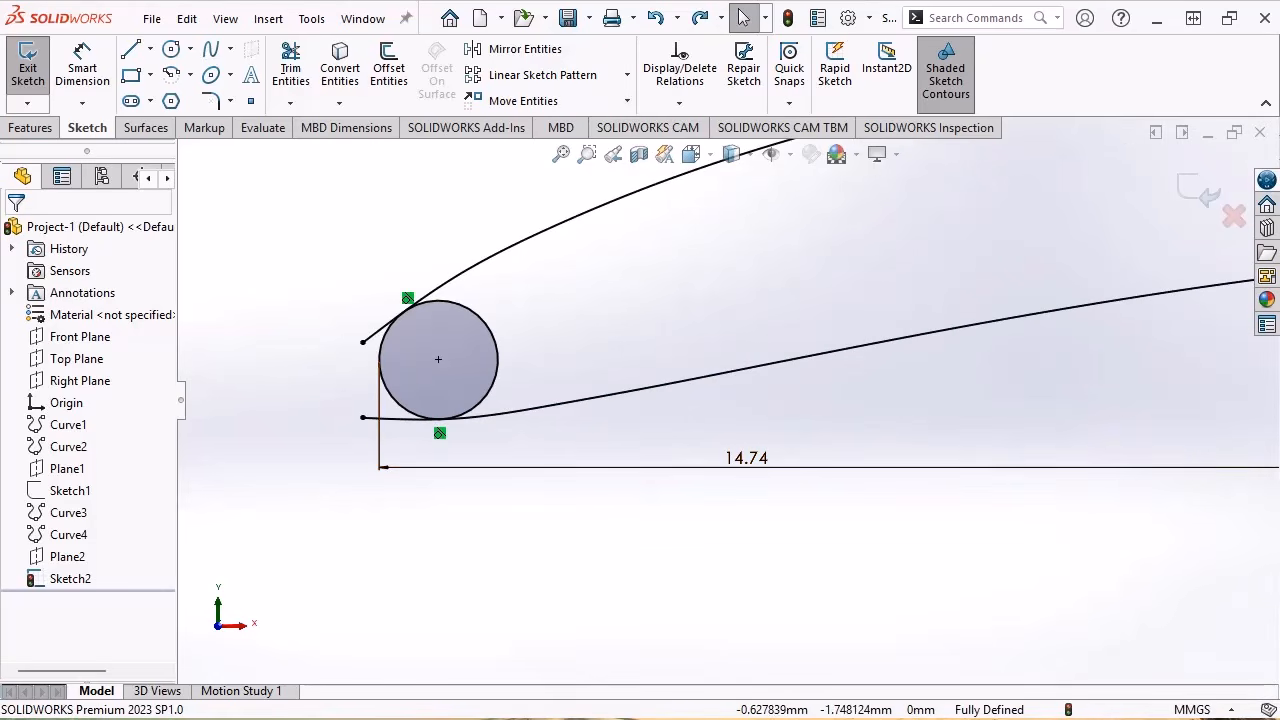
Switch to the Aerofoil data workbook in Excel and copy the XLE value 15.137 of section II-II
{"action": "key", "text": "alt+Tab"}
{"action": "left_click_drag", "start_coordinate": [385, 214], "coordinate": [430, 216]}
{"action": "scroll", "coordinate": [429, 380], "scroll_direction": "up", "scroll_amount": 9}
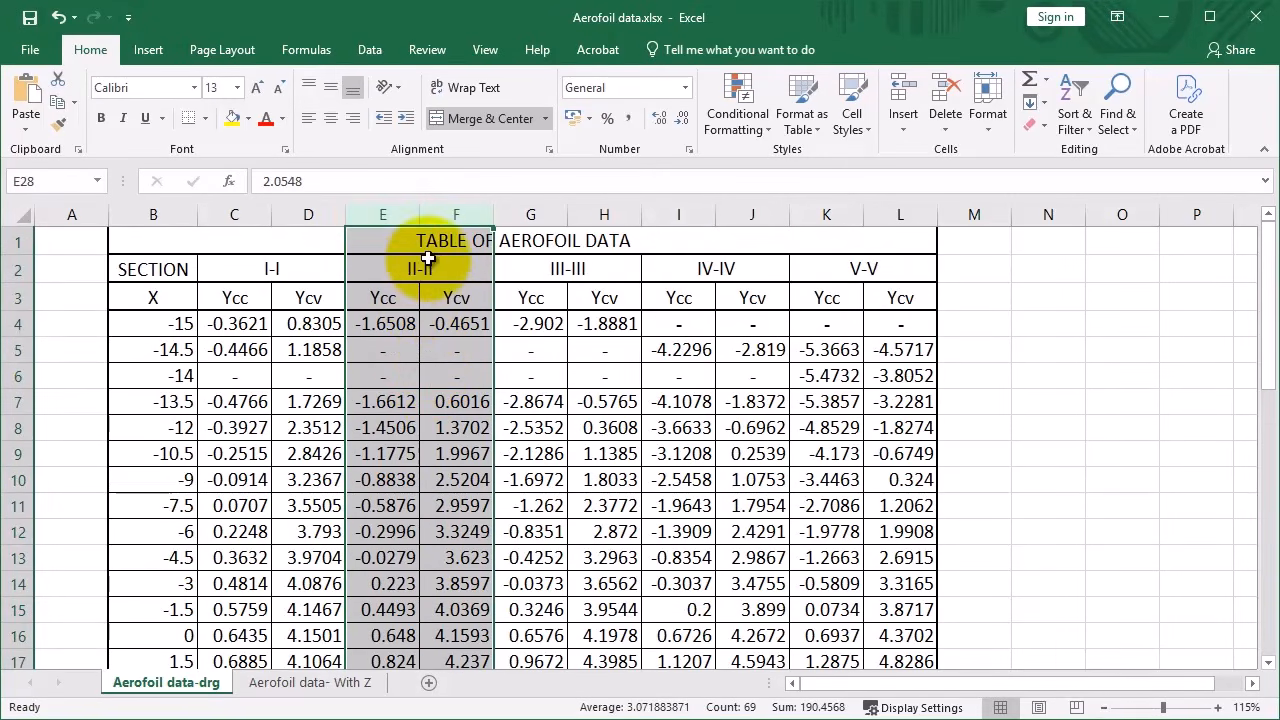
{"action": "scroll", "coordinate": [445, 485], "scroll_direction": "down", "scroll_amount": 12}
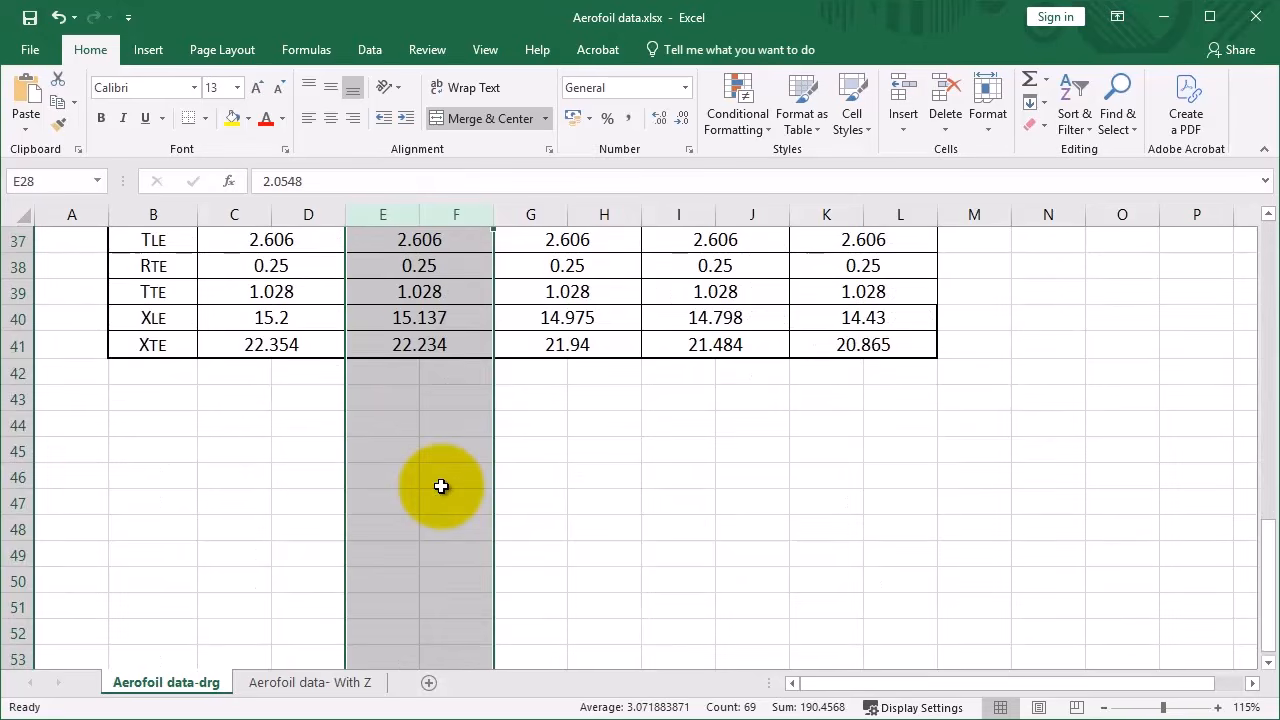
{"action": "scroll", "coordinate": [225, 432], "scroll_direction": "up", "scroll_amount": 1}
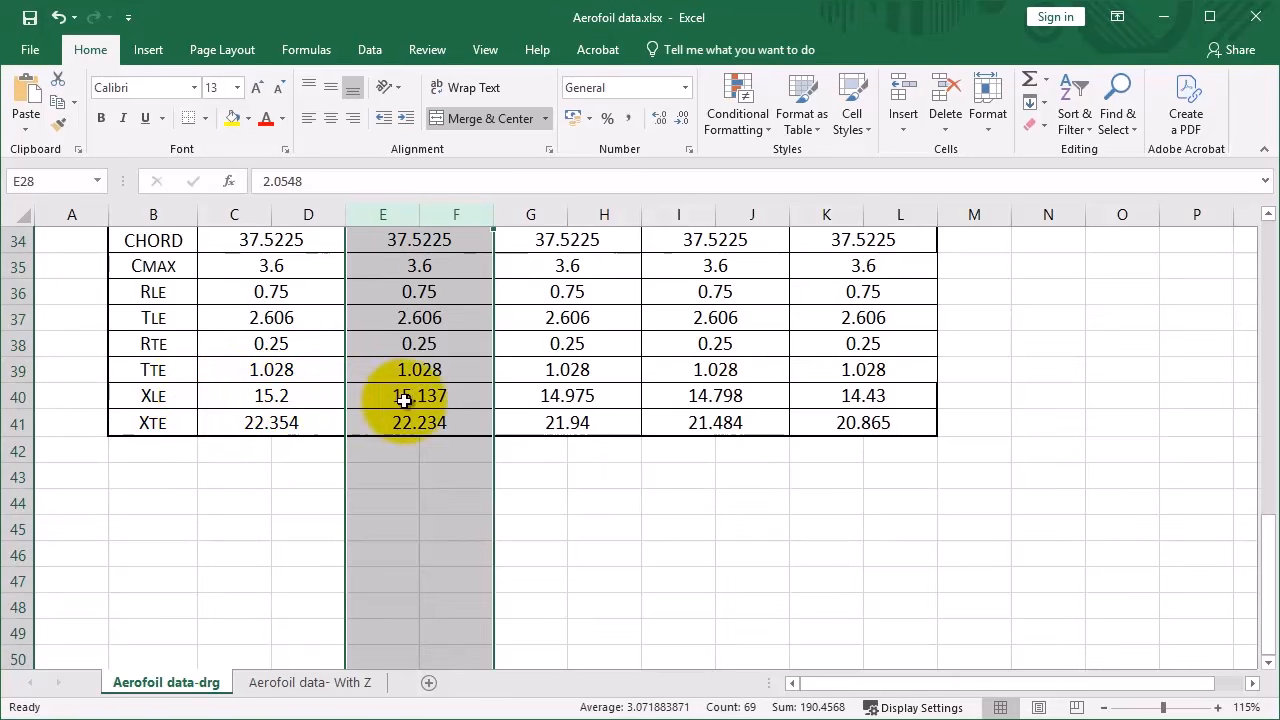
{"action": "left_click", "coordinate": [447, 405]}
{"action": "left_click_drag", "start_coordinate": [447, 399], "coordinate": [392, 396]}
{"action": "key", "text": "ctrl+c"}
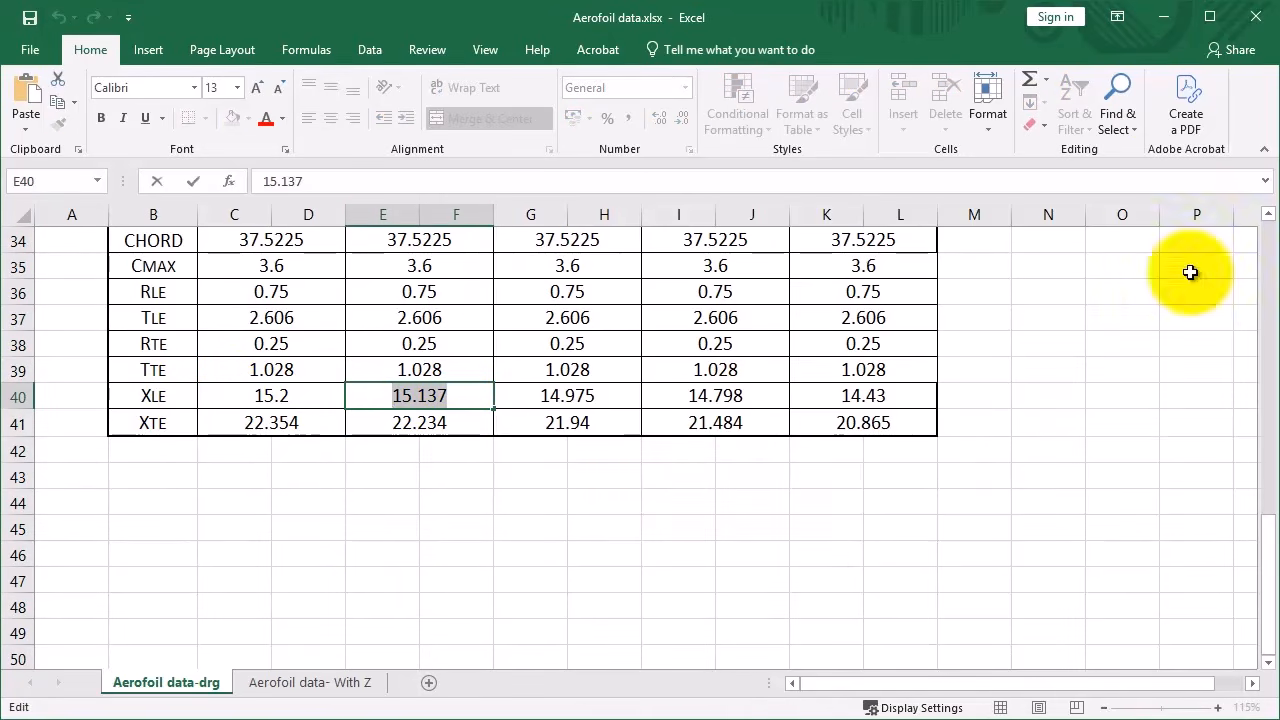
Return to SOLIDWORKS and set the distance from the origin to the leading-edge circle to 15.137 mm
{"action": "left_click", "coordinate": [1163, 20]}
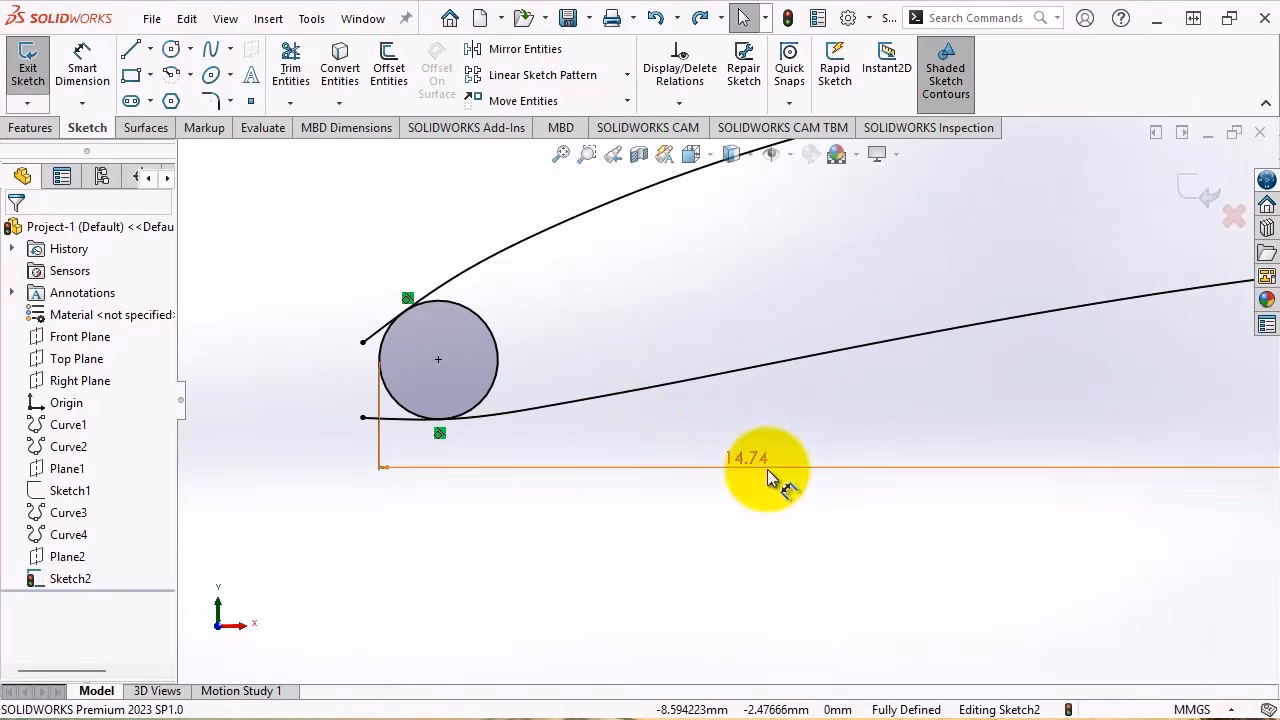
{"action": "left_click", "coordinate": [761, 462]}
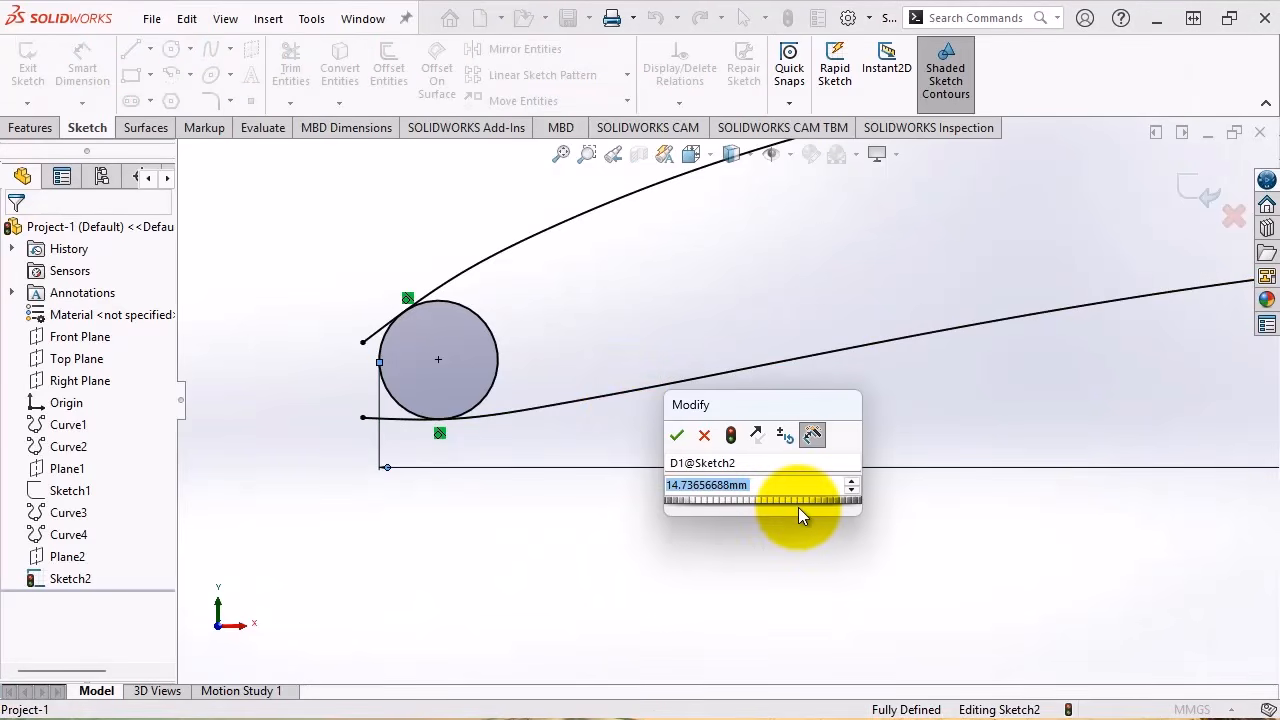
{"action": "key", "text": "ctrl+v"}
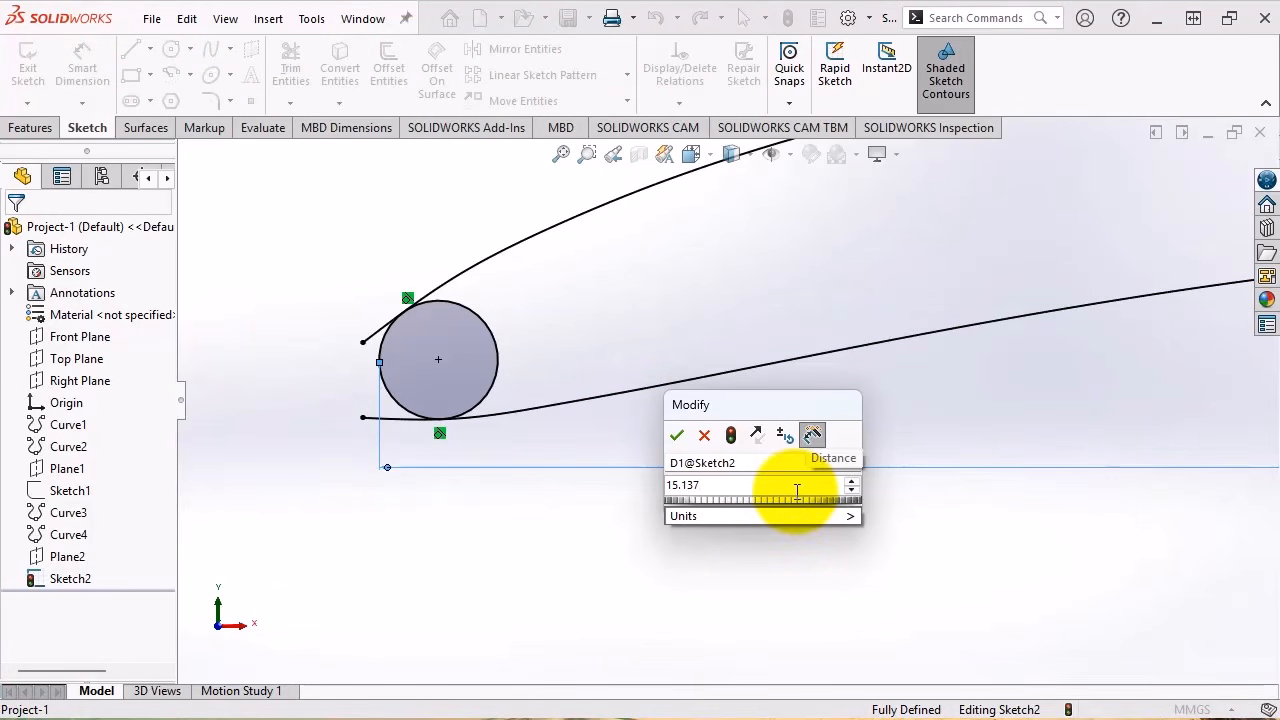
{"action": "key", "text": "Return"}
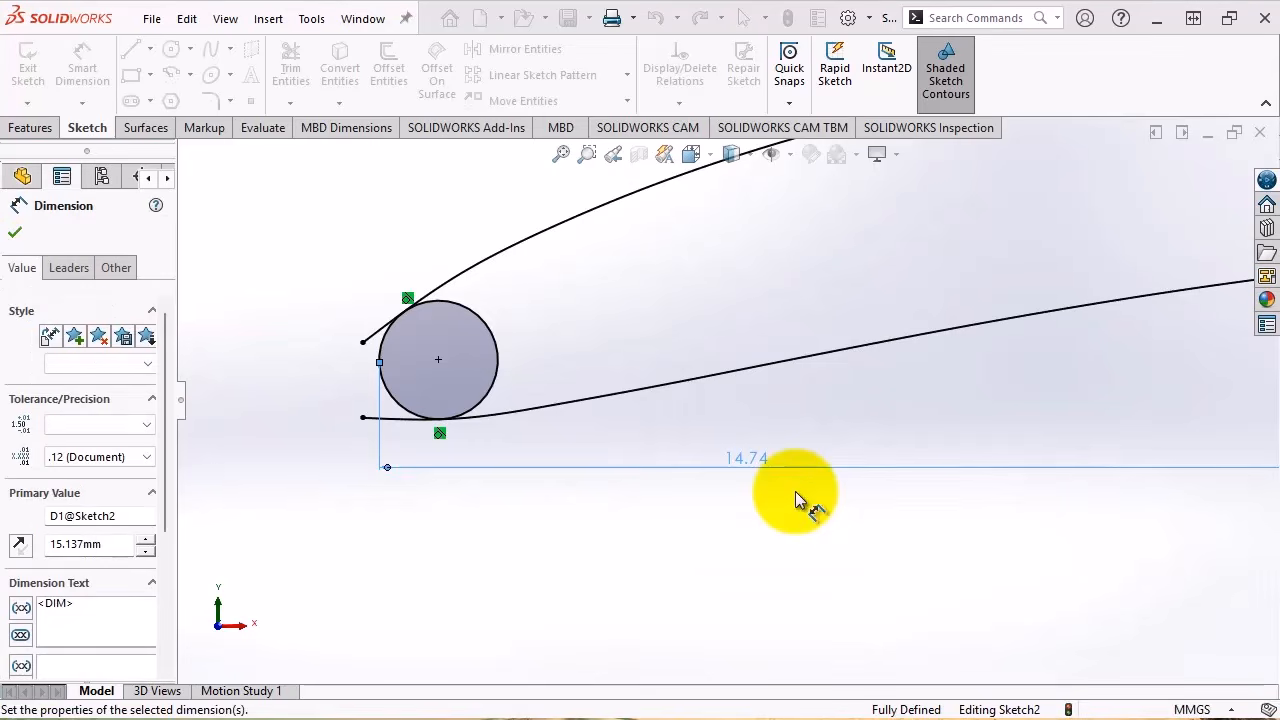
{"action": "left_click", "coordinate": [14, 233]}
Trim the upper and lower spline ends that overhang beyond their tangent points on the leading-edge circle
{"action": "scroll", "coordinate": [340, 361], "scroll_direction": "down", "scroll_amount": 1}
{"action": "scroll", "coordinate": [370, 365], "scroll_direction": "down", "scroll_amount": 3}
{"action": "scroll", "coordinate": [525, 395], "scroll_direction": "down", "scroll_amount": 3}
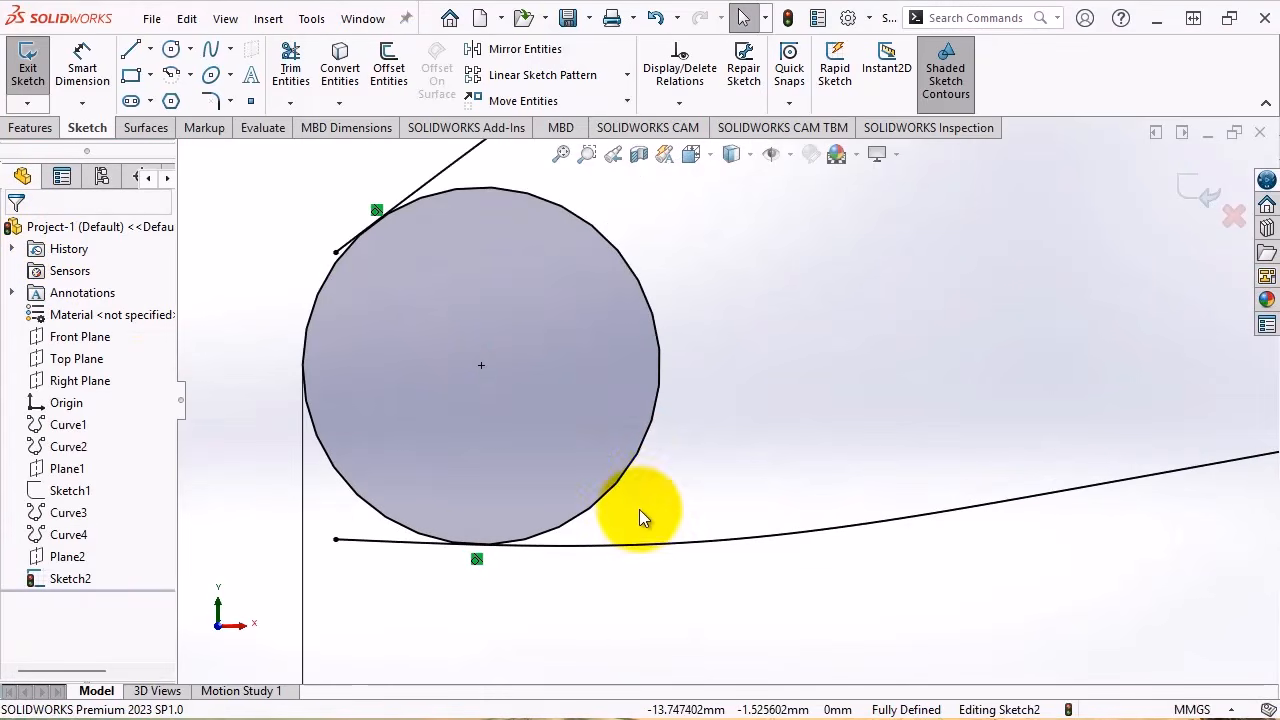
{"action": "left_click", "coordinate": [290, 70]}
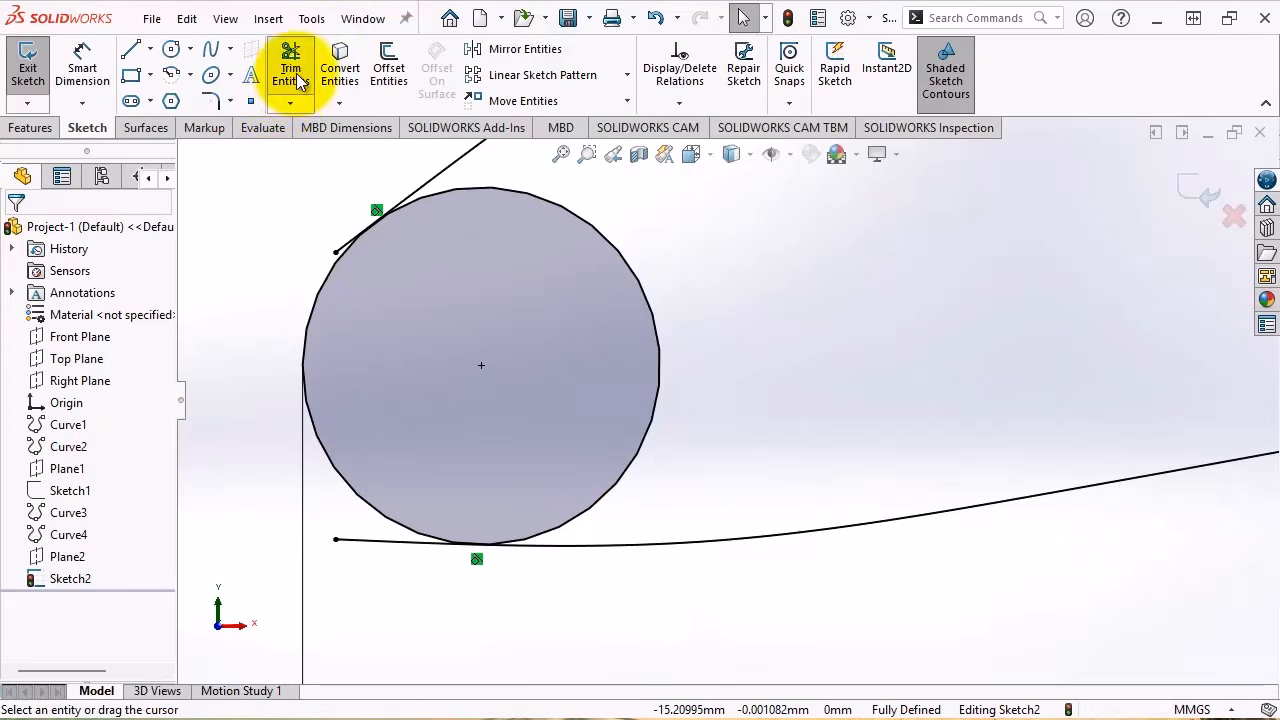
{"action": "scroll", "coordinate": [340, 243], "scroll_direction": "down", "scroll_amount": 3}
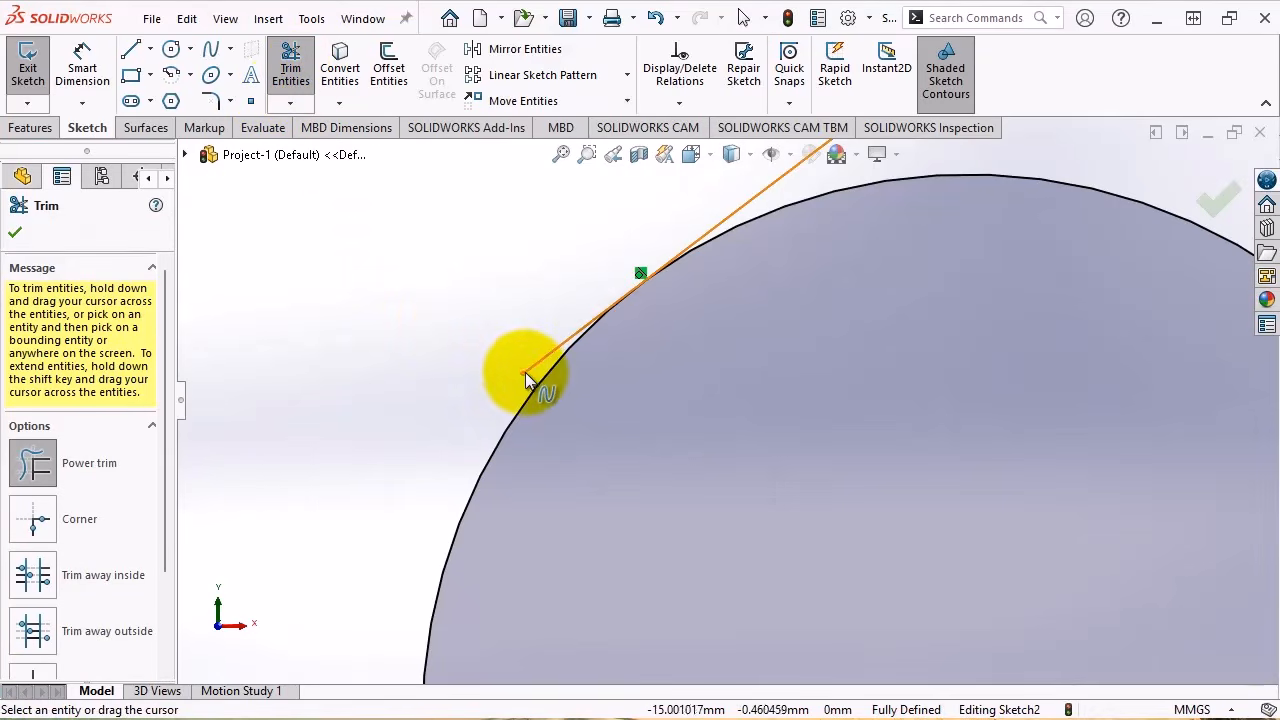
{"action": "scroll", "coordinate": [451, 244], "scroll_direction": "up", "scroll_amount": 5}
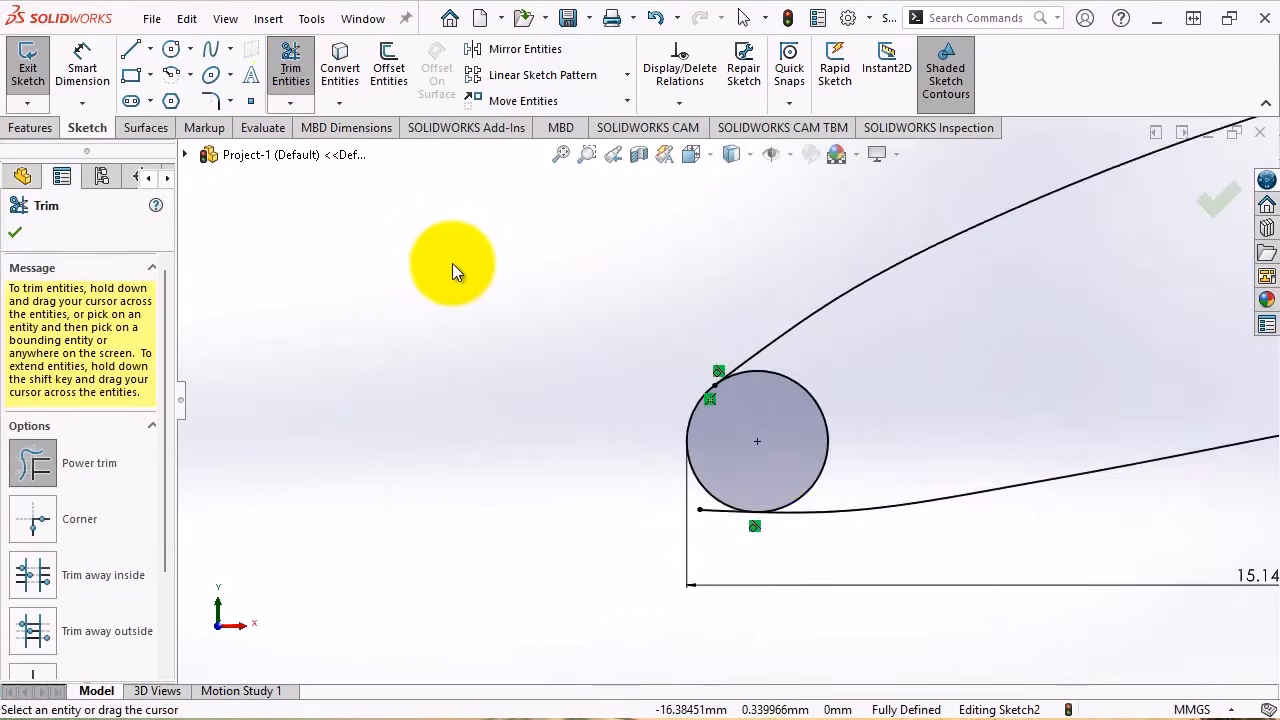
{"action": "scroll", "coordinate": [549, 403], "scroll_direction": "down", "scroll_amount": 2}
{"action": "left_click", "coordinate": [519, 406]}
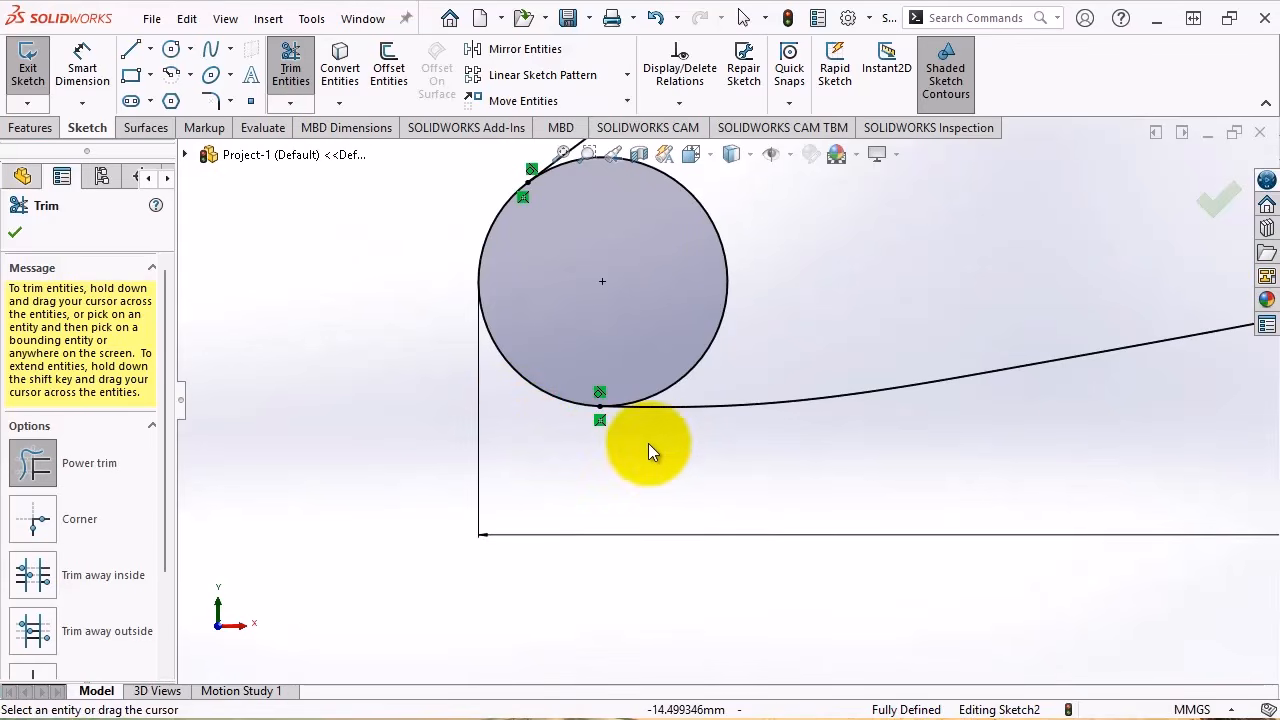
Trim away the inner portion of the leading-edge circle, leaving only the outer arc joining the two splines
{"action": "scroll", "coordinate": [725, 424], "scroll_direction": "up", "scroll_amount": 2}
{"action": "scroll", "coordinate": [748, 302], "scroll_direction": "down", "scroll_amount": 1}
{"action": "left_click_drag", "start_coordinate": [748, 303], "coordinate": [633, 343]}
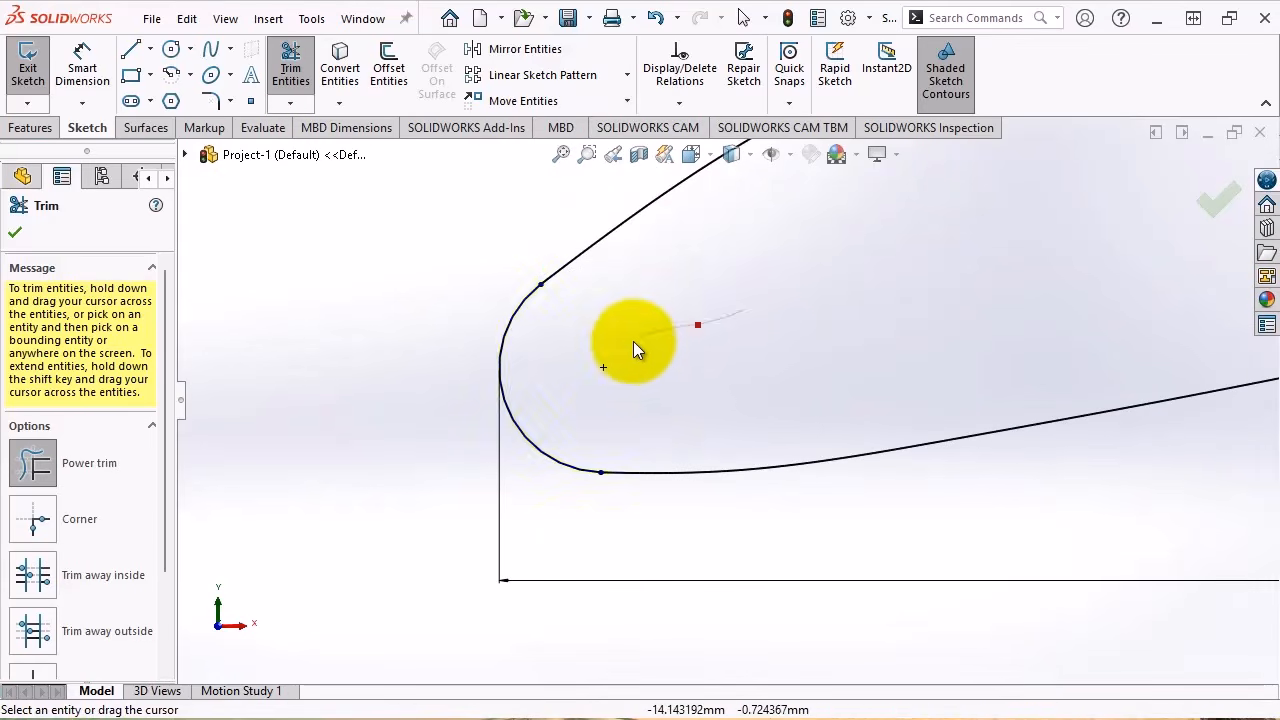
{"action": "left_click", "coordinate": [14, 238]}
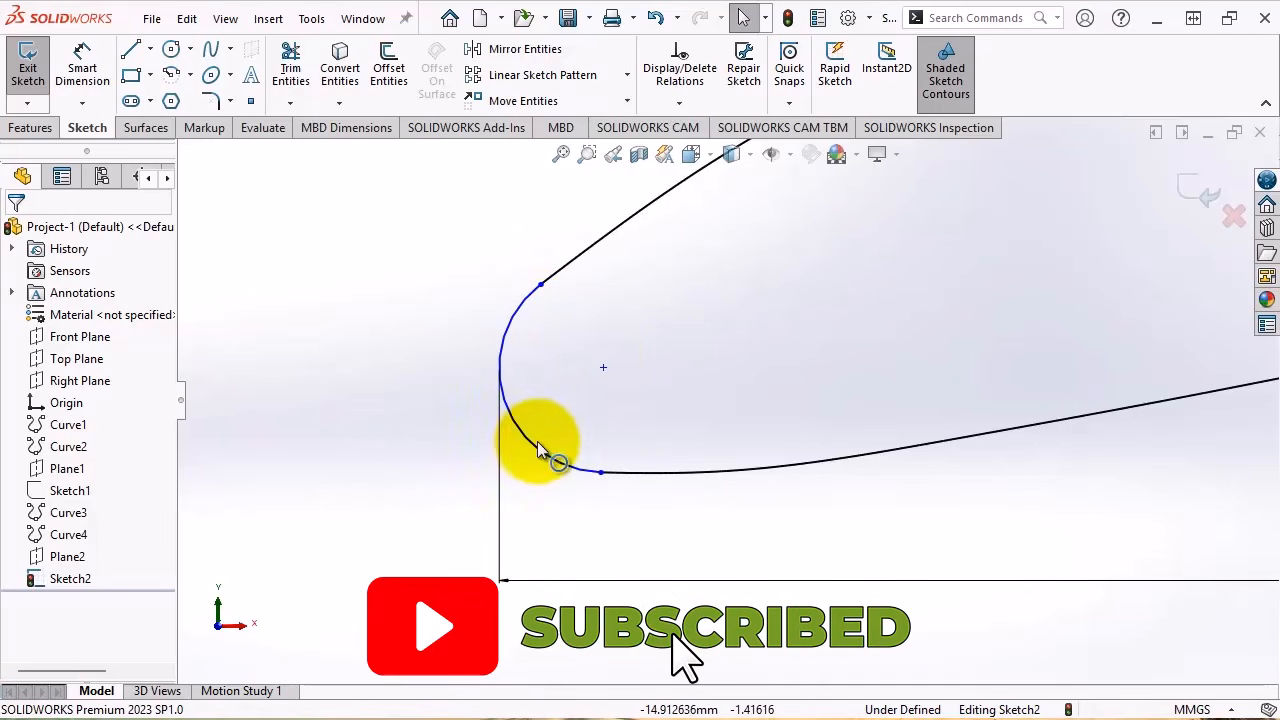
Add a Fix relation to the centre point of the leading-edge arc
{"action": "left_click", "coordinate": [604, 368]}
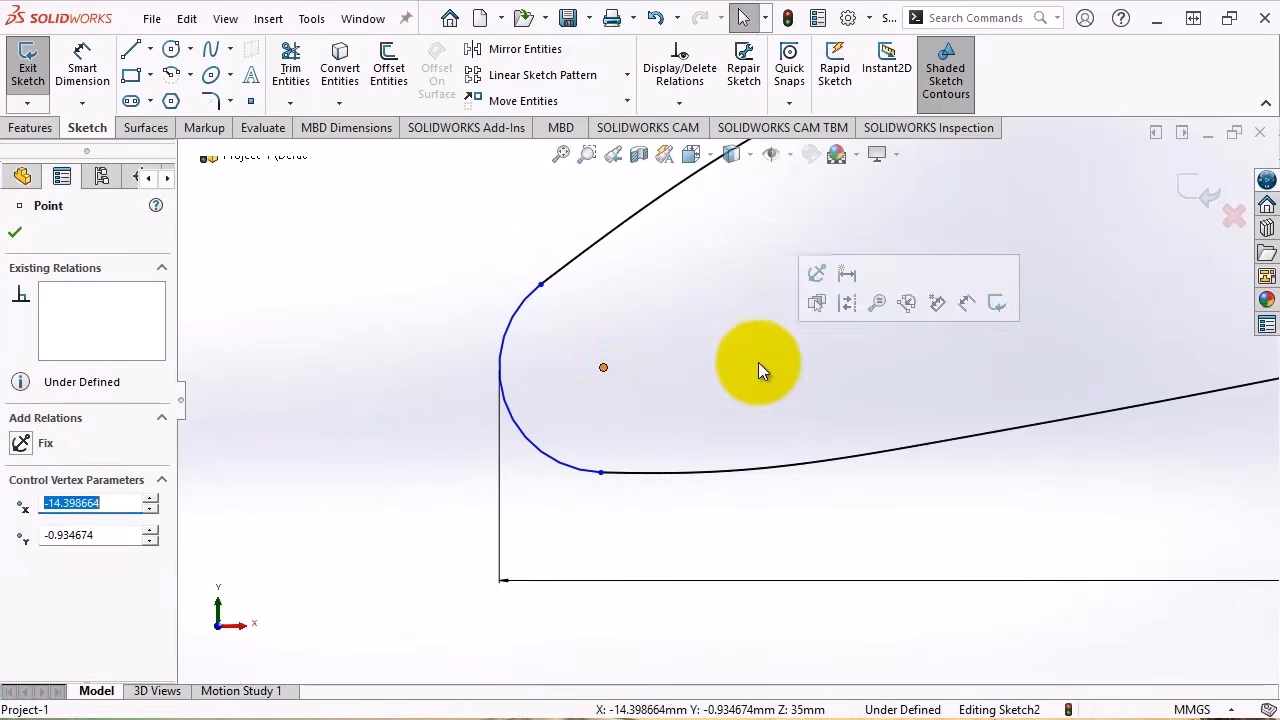
{"action": "left_click", "coordinate": [21, 443]}
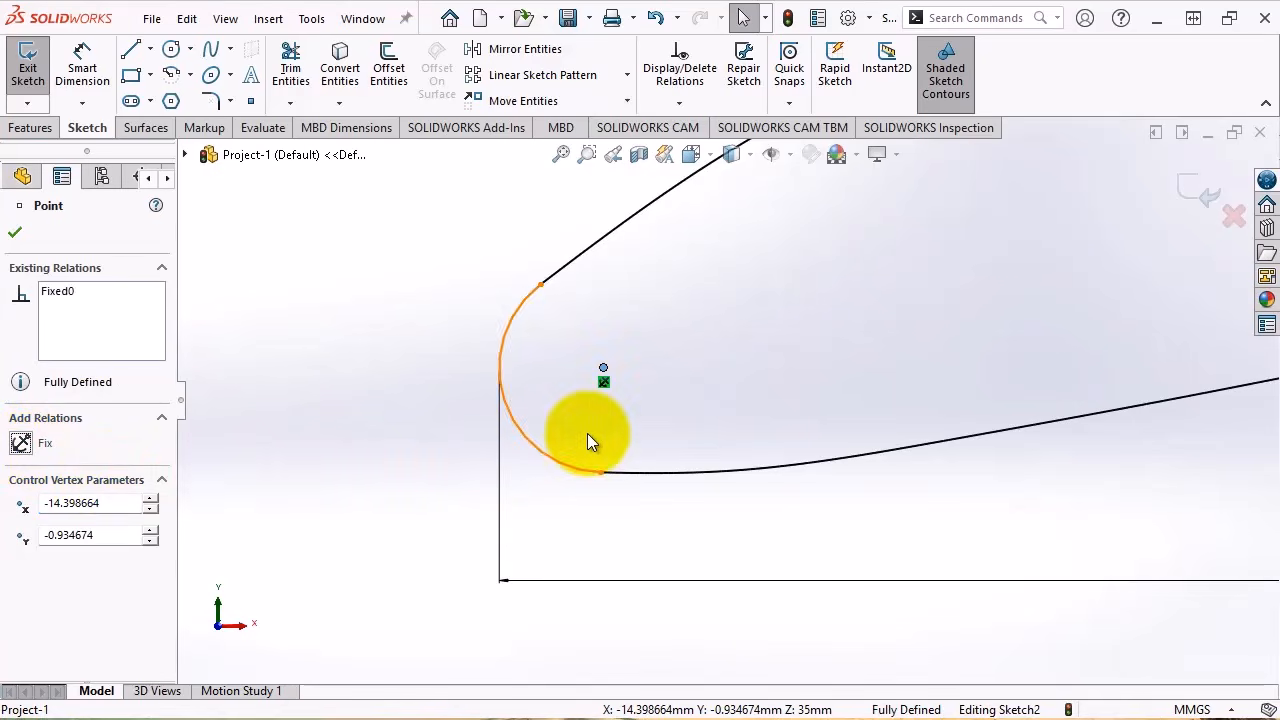
{"action": "left_click", "coordinate": [352, 289]}
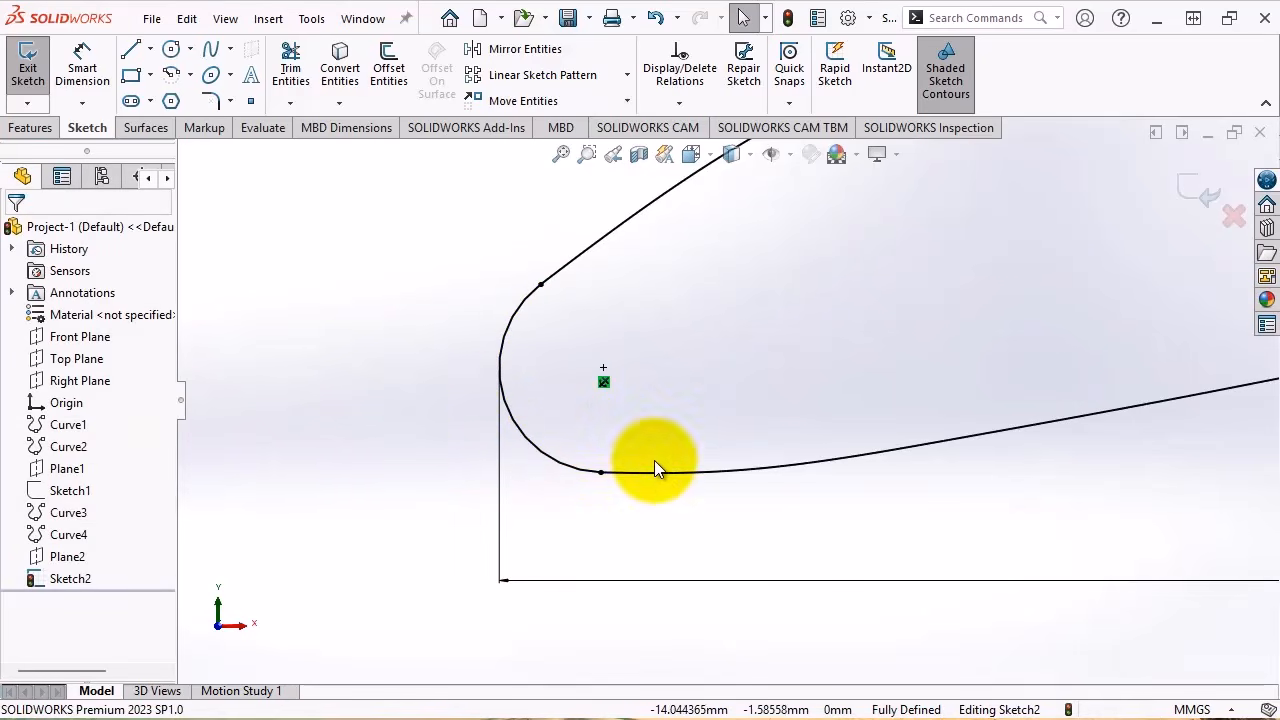
Sketch a circle of about 0.11 mm radius between the upper and lower splines near the trailing edge
{"action": "scroll", "coordinate": [727, 399], "scroll_direction": "up", "scroll_amount": 8}
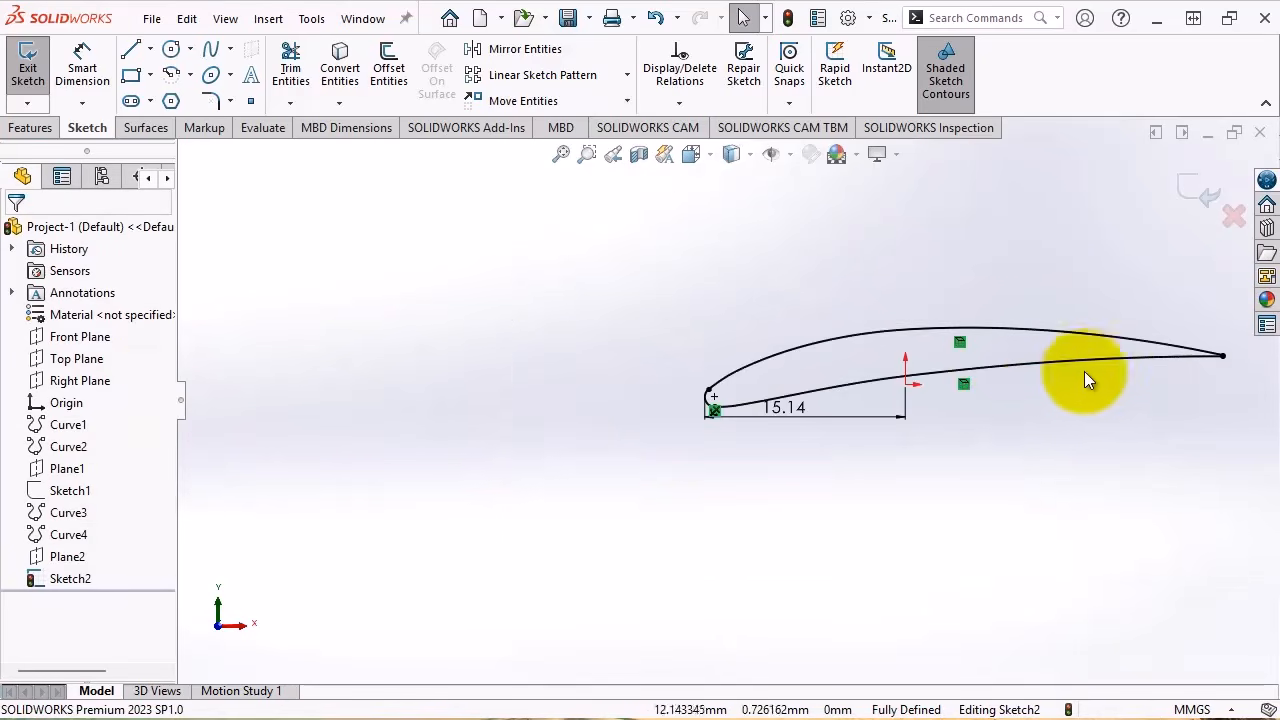
{"action": "scroll", "coordinate": [1240, 345], "scroll_direction": "down", "scroll_amount": 8}
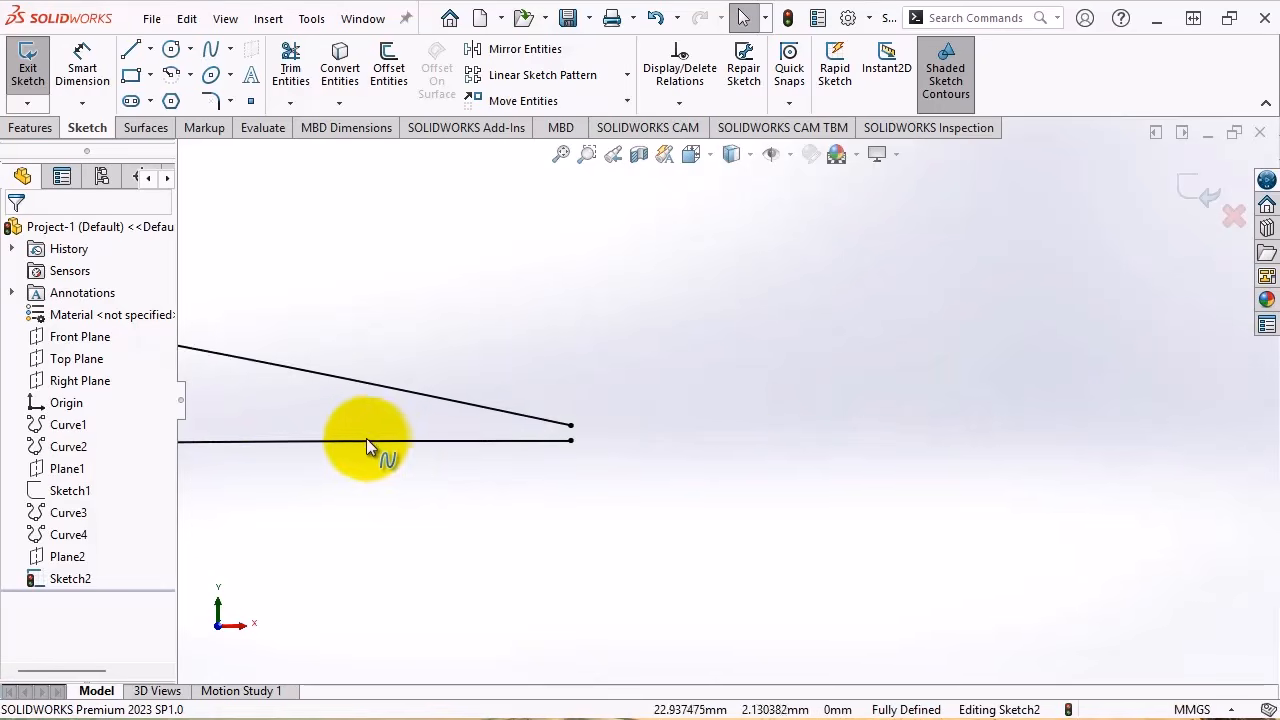
{"action": "scroll", "coordinate": [308, 364], "scroll_direction": "down", "scroll_amount": 3}
{"action": "left_click", "coordinate": [171, 49]}
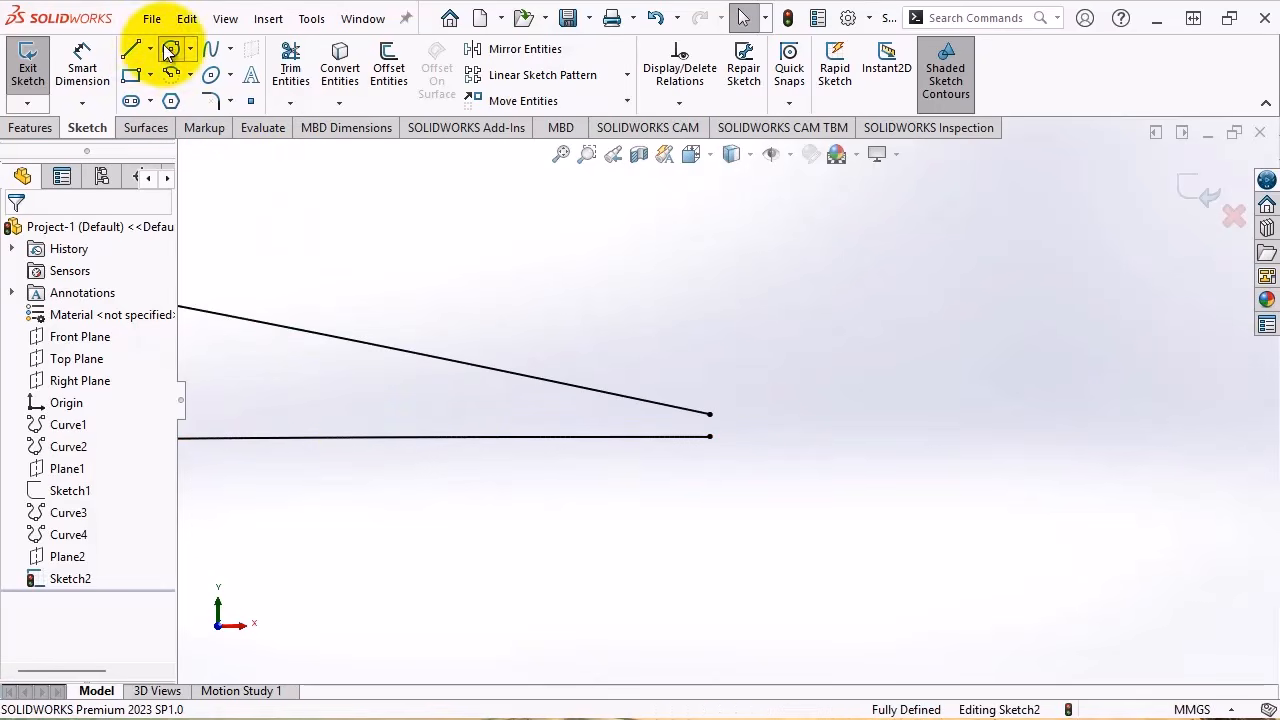
{"action": "left_click", "coordinate": [450, 405]}
{"action": "left_click", "coordinate": [472, 428]}
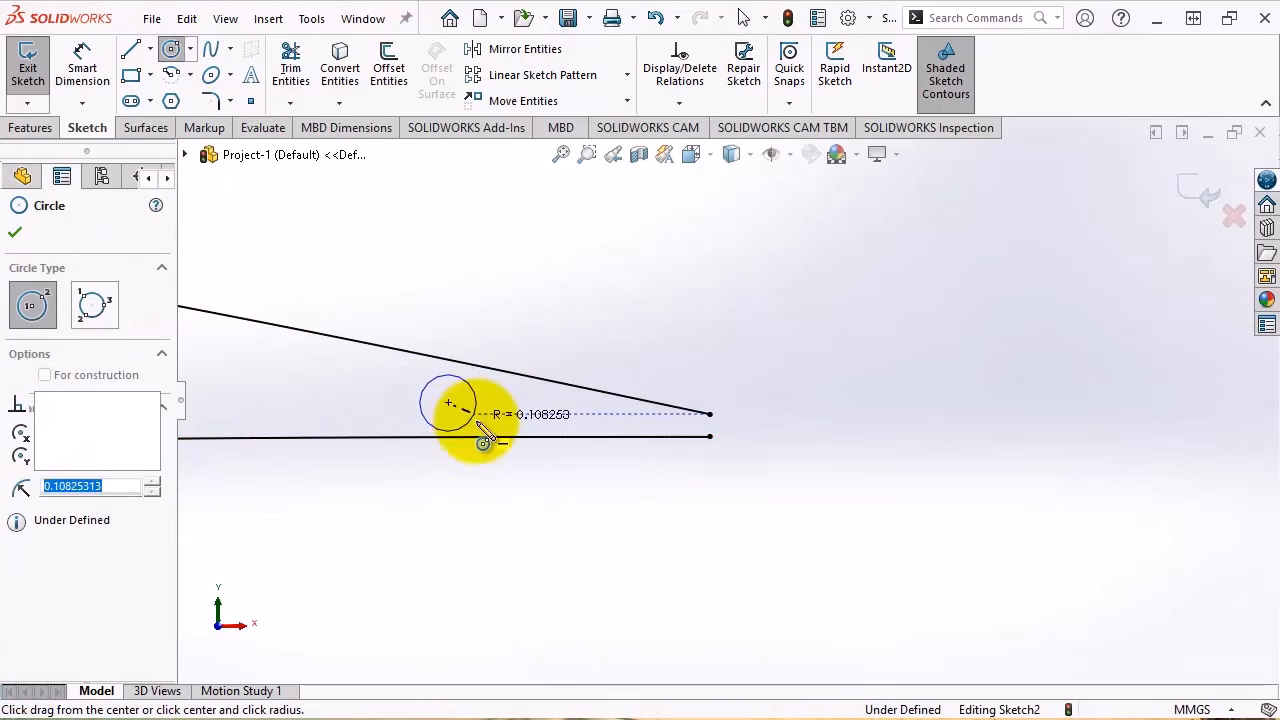
{"action": "scroll", "coordinate": [727, 400], "scroll_direction": "up", "scroll_amount": 2}
{"action": "scroll", "coordinate": [532, 435], "scroll_direction": "down", "scroll_amount": 3}
{"action": "key", "text": "Escape"}
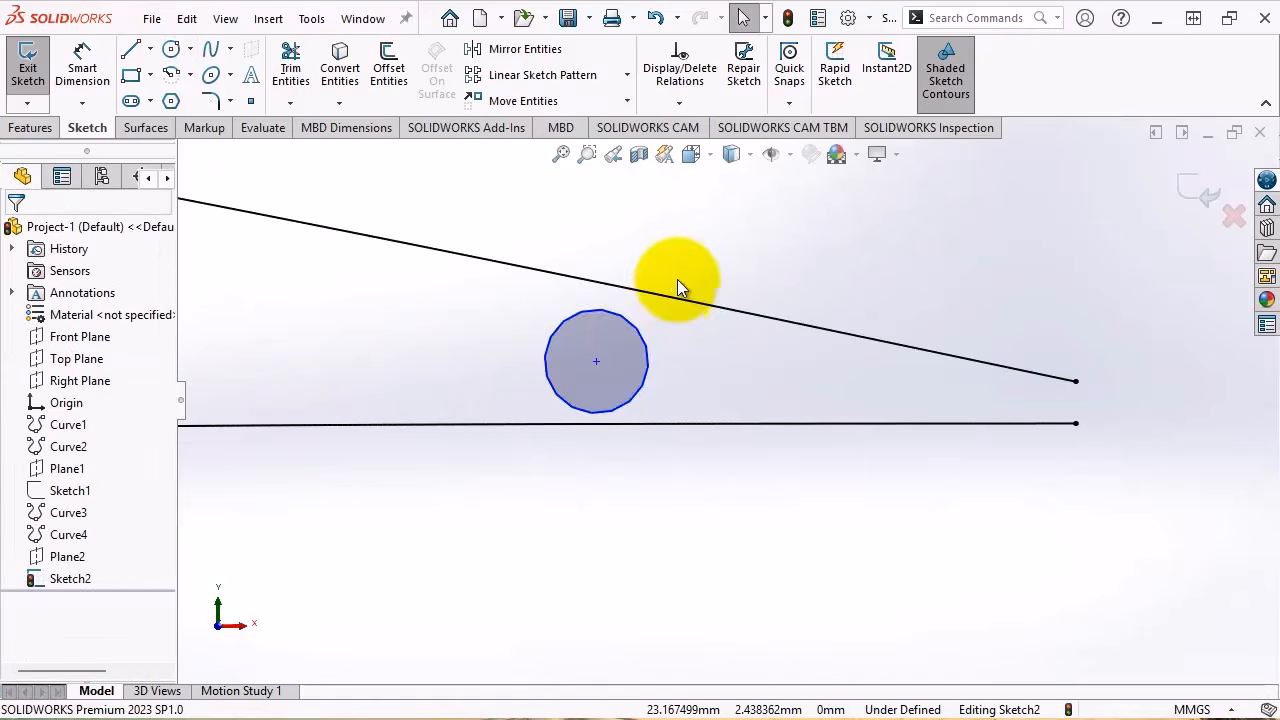
Make the trailing-edge circle tangent to the upper spline
{"action": "left_click", "coordinate": [618, 313]}
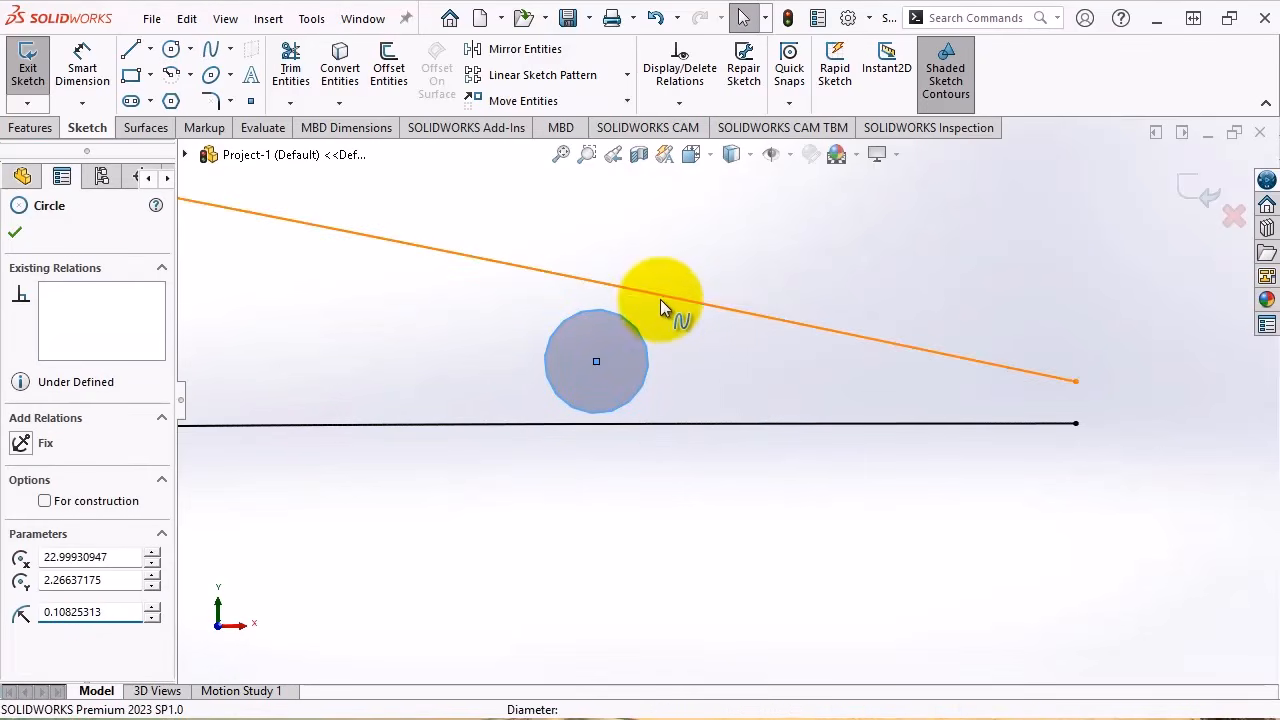
{"action": "left_click", "coordinate": [660, 298], "text": "ctrl"}
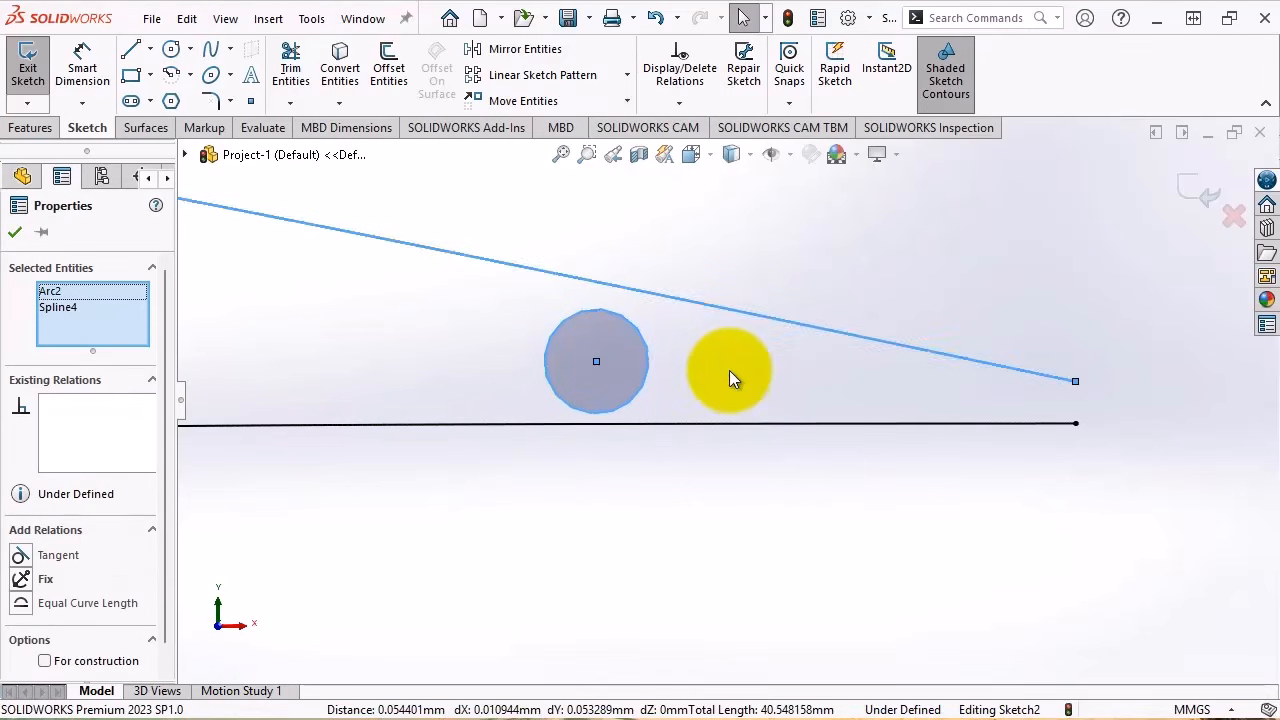
{"action": "left_click", "coordinate": [22, 556]}
{"action": "left_click", "coordinate": [622, 540]}
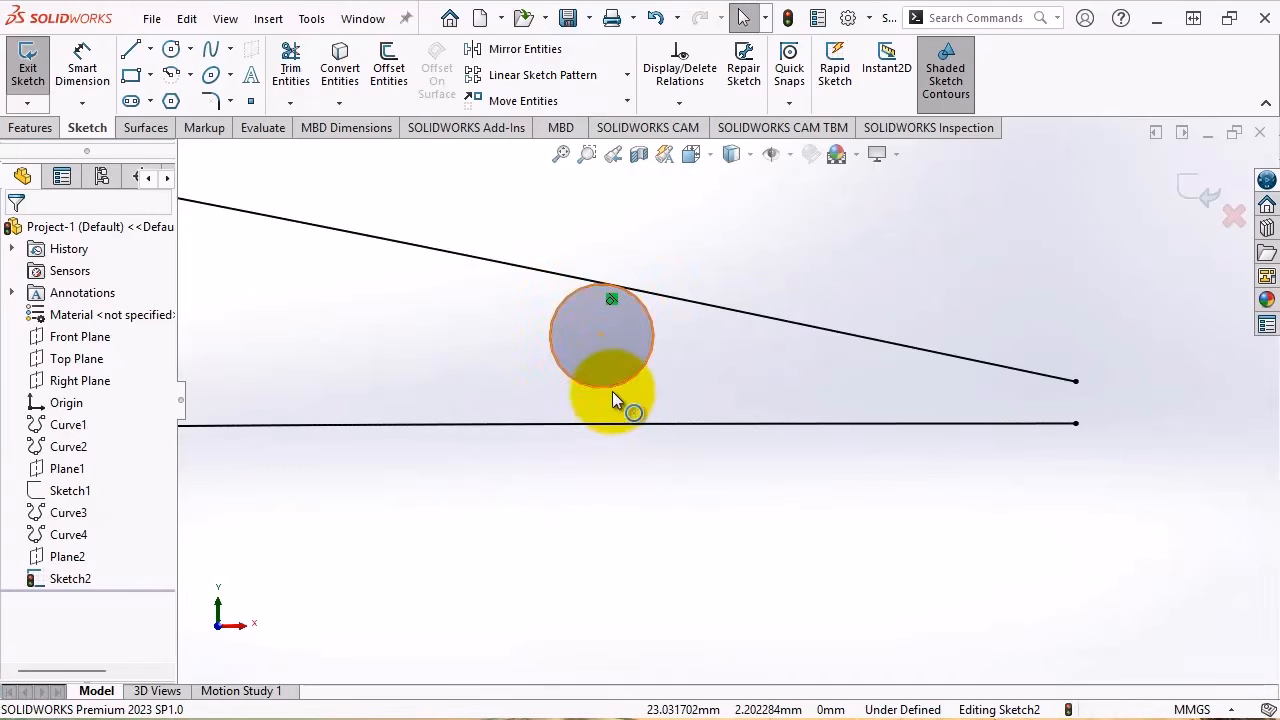
Make the trailing-edge circle tangent to the lower spline
{"action": "left_click", "coordinate": [612, 391]}
{"action": "left_click", "coordinate": [641, 423], "text": "ctrl"}
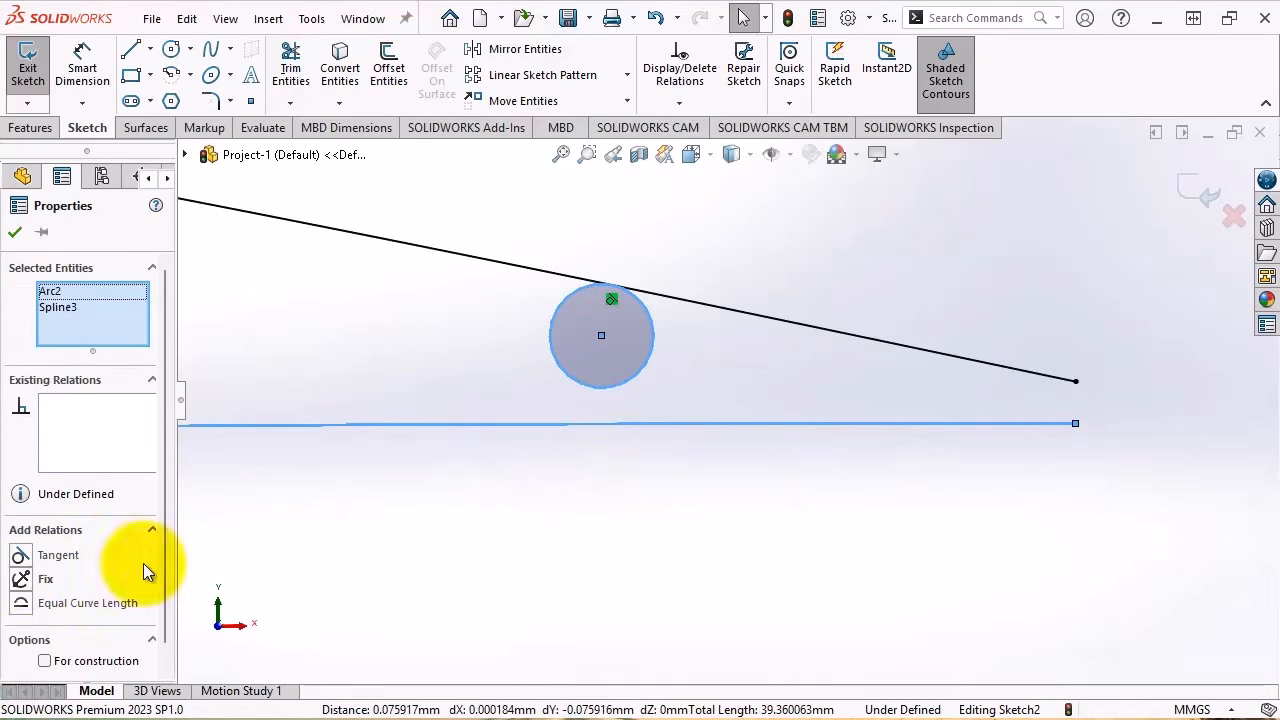
{"action": "left_click", "coordinate": [22, 555]}
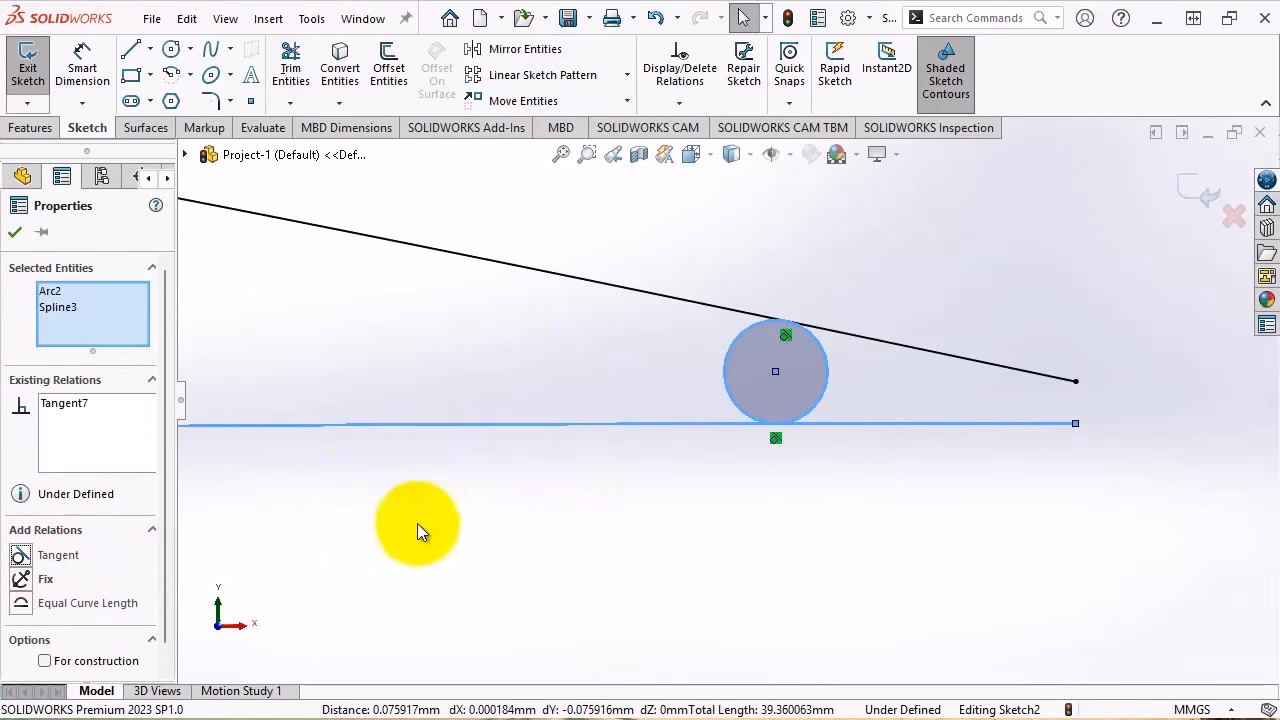
{"action": "left_click", "coordinate": [679, 505]}
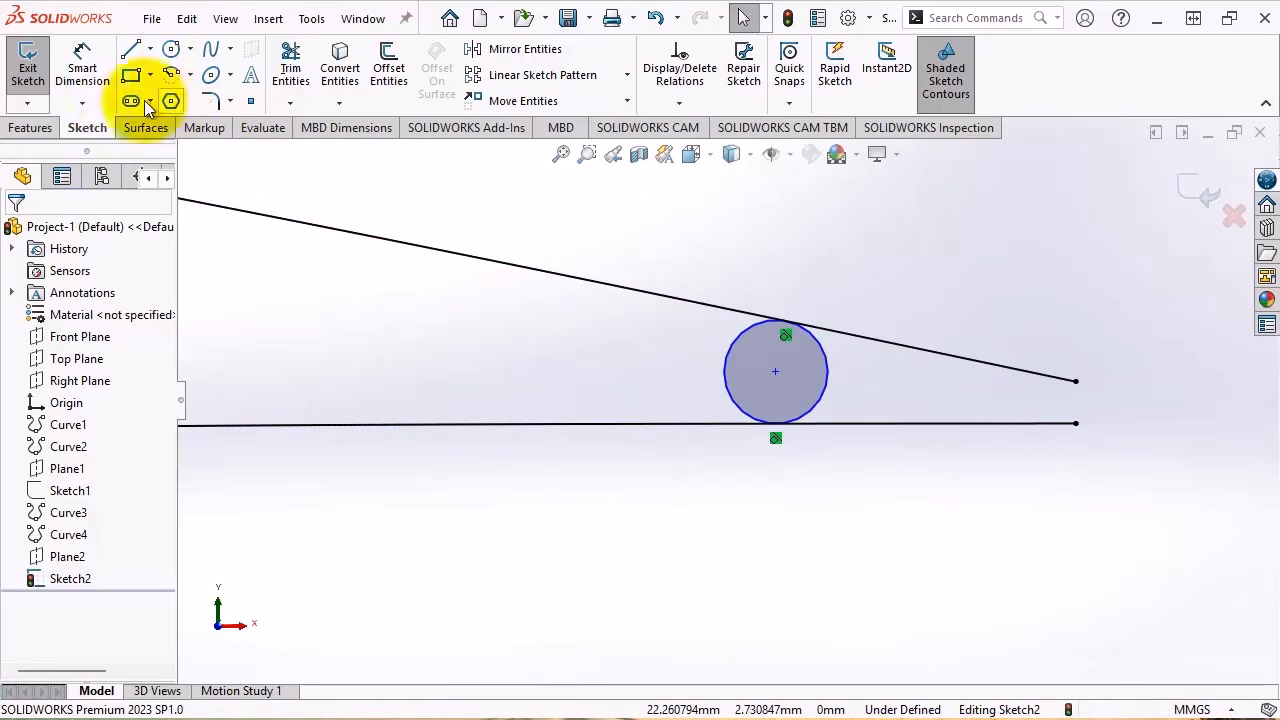
Dimension the aligned chord distance between the trailing-edge circle and the leading-edge arc's outer edge, placing the dimension below the section
{"action": "left_click", "coordinate": [82, 65]}
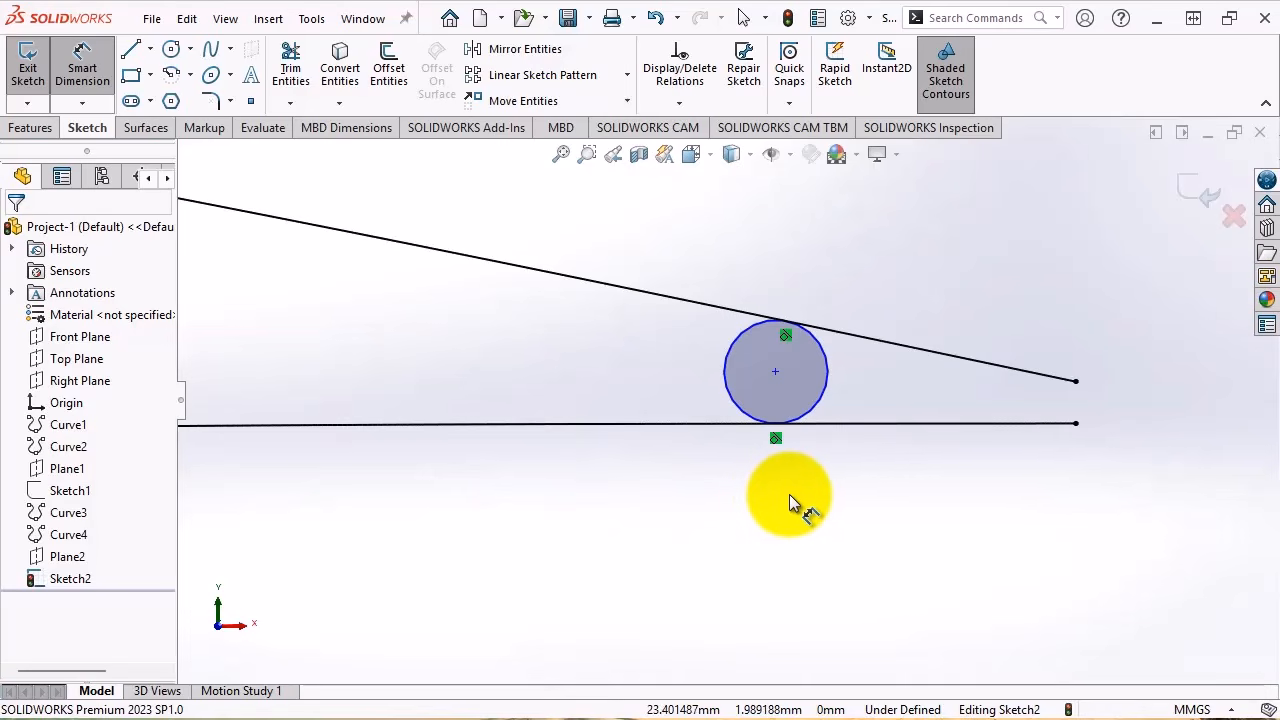
{"action": "left_click", "coordinate": [830, 372]}
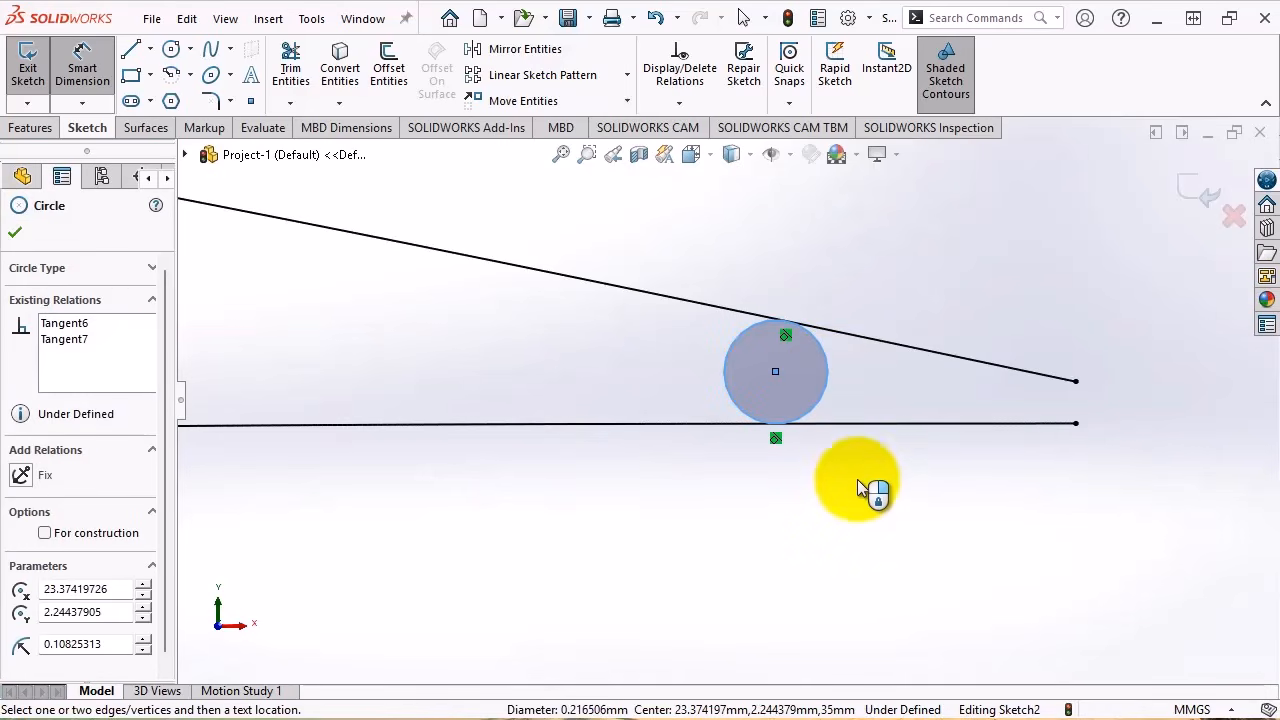
{"action": "scroll", "coordinate": [1046, 385], "scroll_direction": "up", "scroll_amount": 3}
{"action": "scroll", "coordinate": [538, 398], "scroll_direction": "down", "scroll_amount": 7}
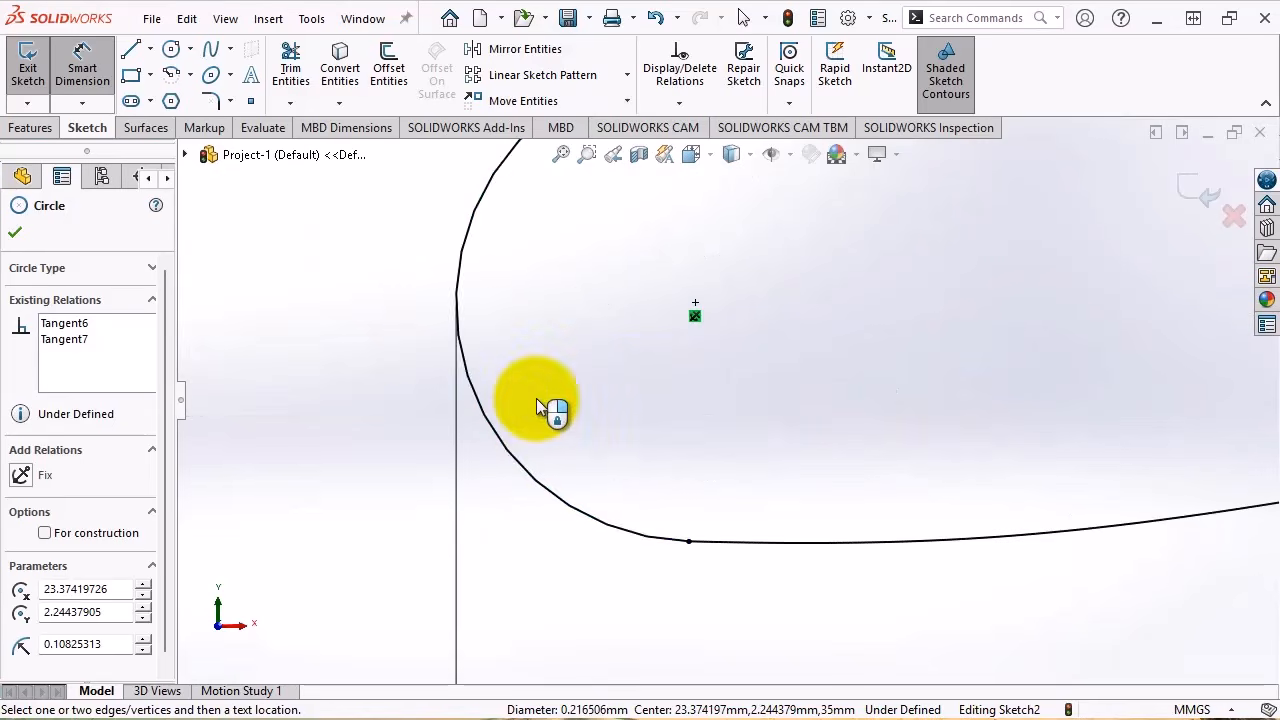
{"action": "left_click", "coordinate": [455, 332]}
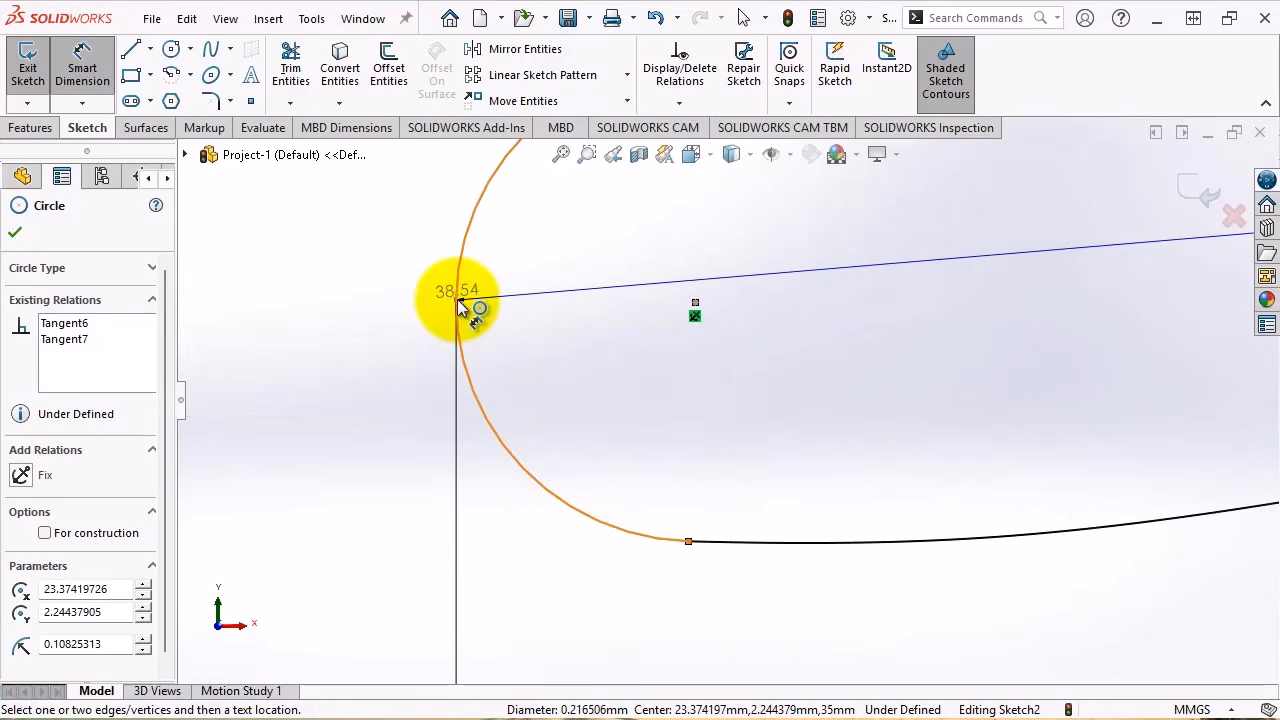
{"action": "left_click", "coordinate": [557, 529]}
{"action": "scroll", "coordinate": [457, 400], "scroll_direction": "up", "scroll_amount": 5}
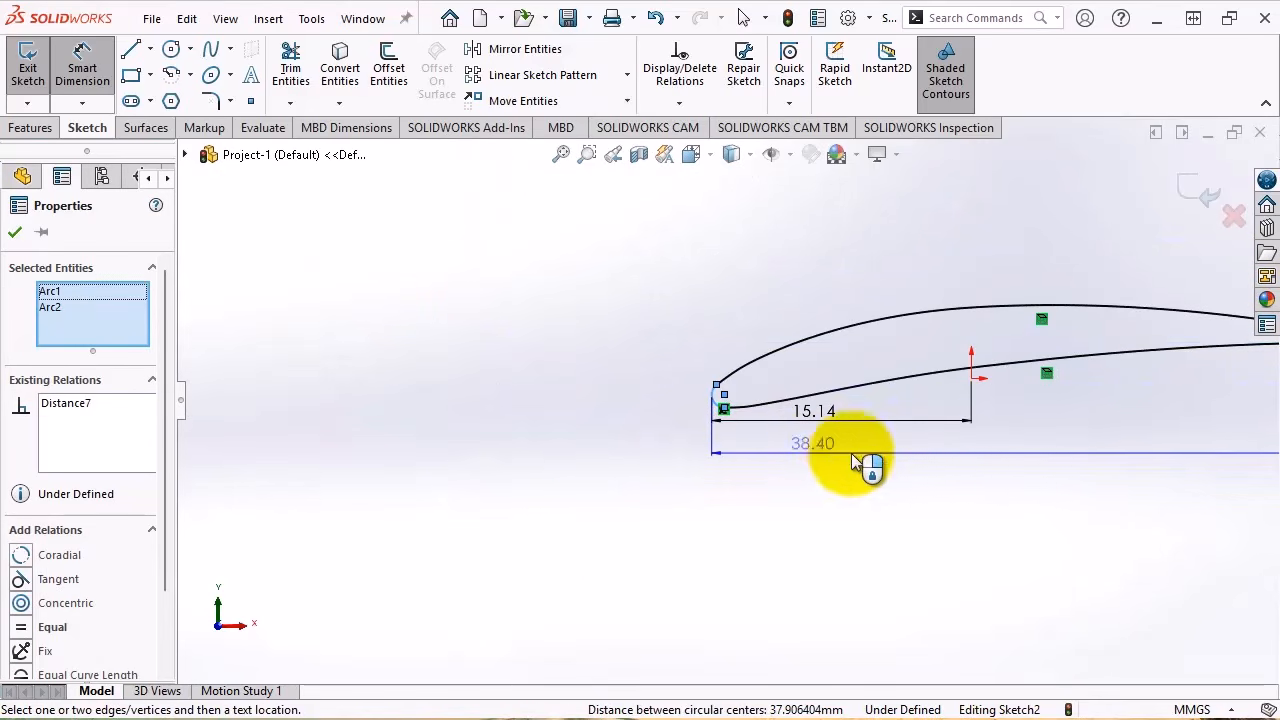
{"action": "scroll", "coordinate": [540, 408], "scroll_direction": "up", "scroll_amount": 5}
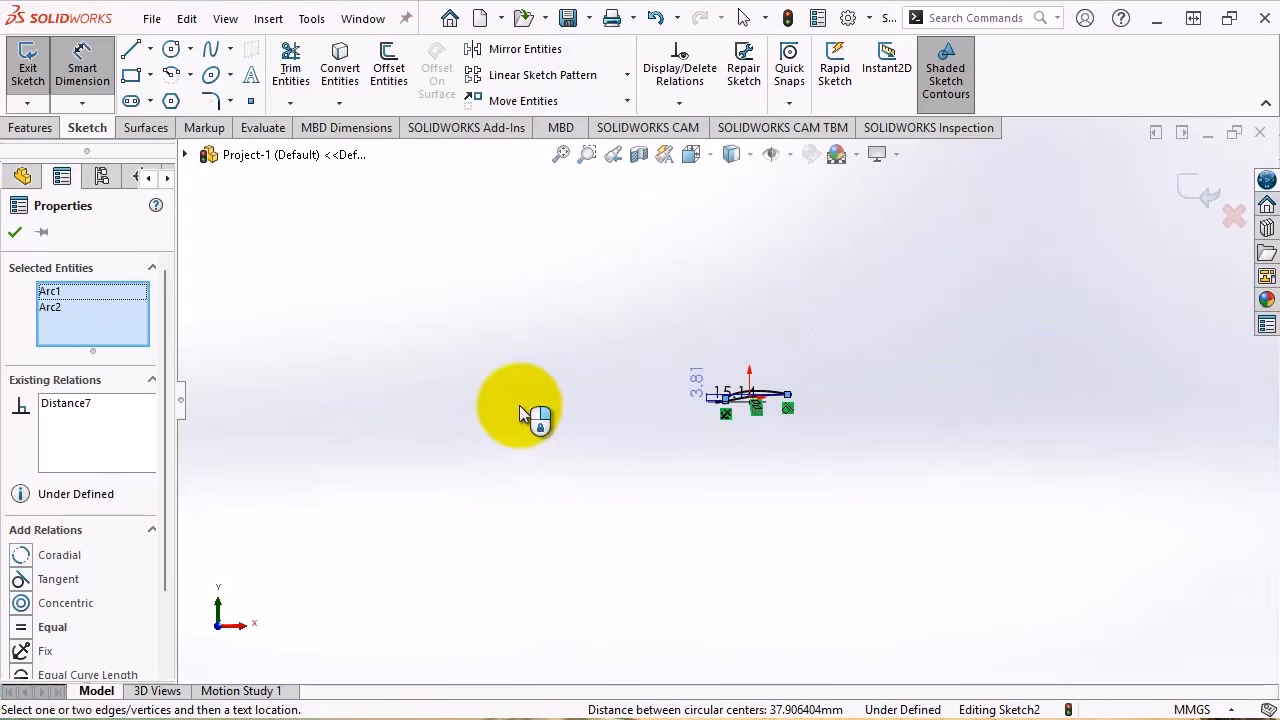
{"action": "scroll", "coordinate": [770, 420], "scroll_direction": "down", "scroll_amount": 5}
{"action": "scroll", "coordinate": [732, 414], "scroll_direction": "up", "scroll_amount": 5}
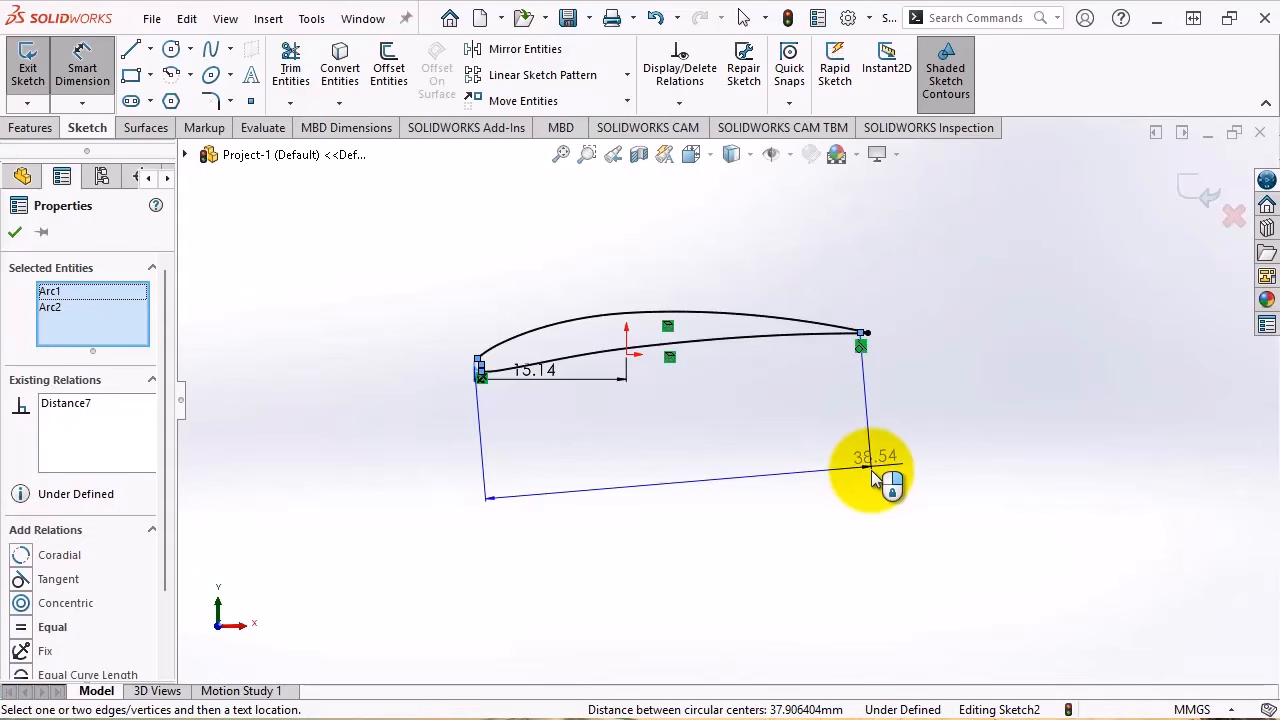
{"action": "left_click", "coordinate": [870, 470]}
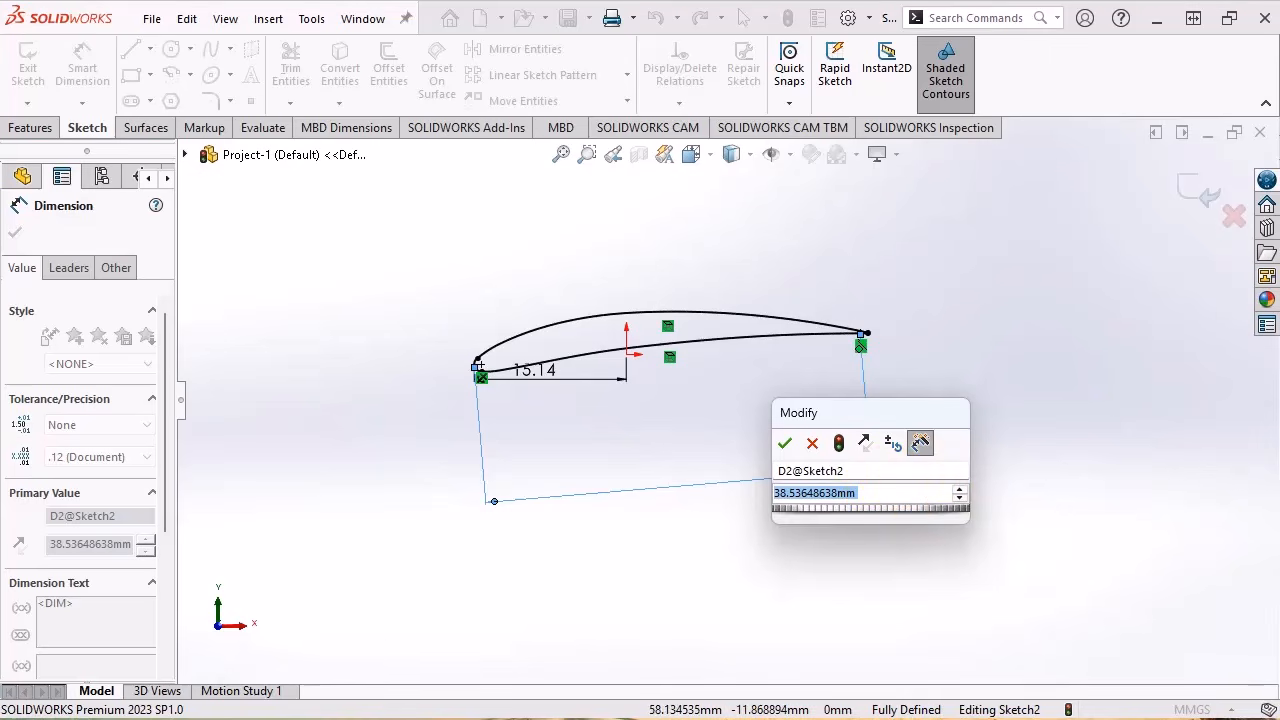
Switch to the Aerofoil data workbook in Excel and copy the second section's CHORD value 37.5225
{"action": "key", "text": "alt+Tab"}
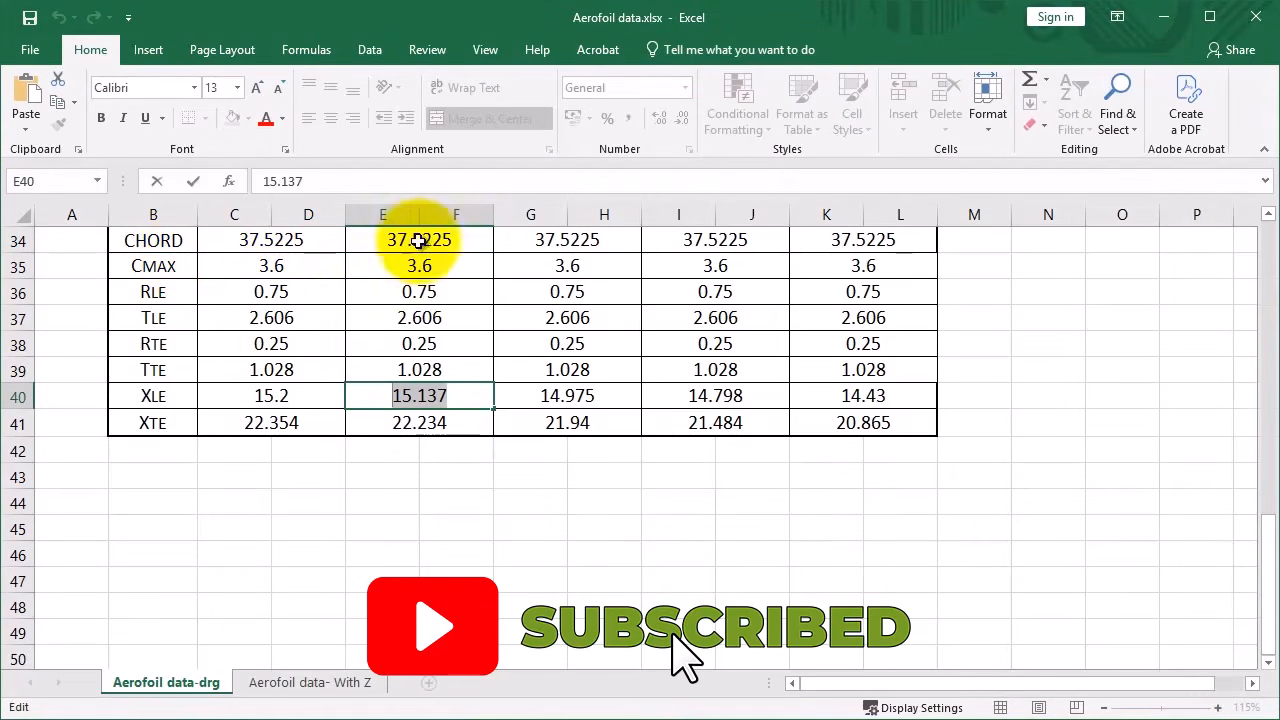
{"action": "left_click", "coordinate": [440, 240]}
{"action": "double_click", "coordinate": [445, 240]}
{"action": "key", "text": "ctrl+c"}
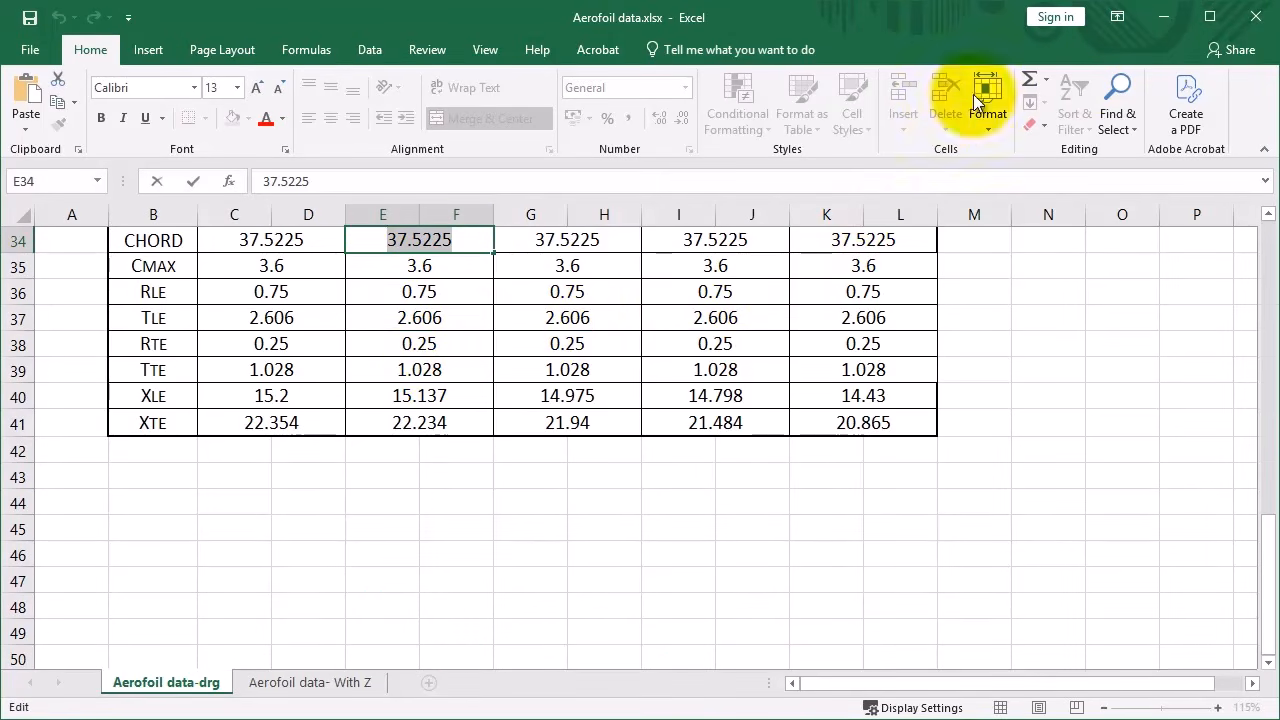
Return to SOLIDWORKS and set the chord distance between the leading-edge arc and trailing-edge circle to 37.5225 mm
{"action": "left_click", "coordinate": [1168, 22]}
{"action": "left_click", "coordinate": [865, 490]}
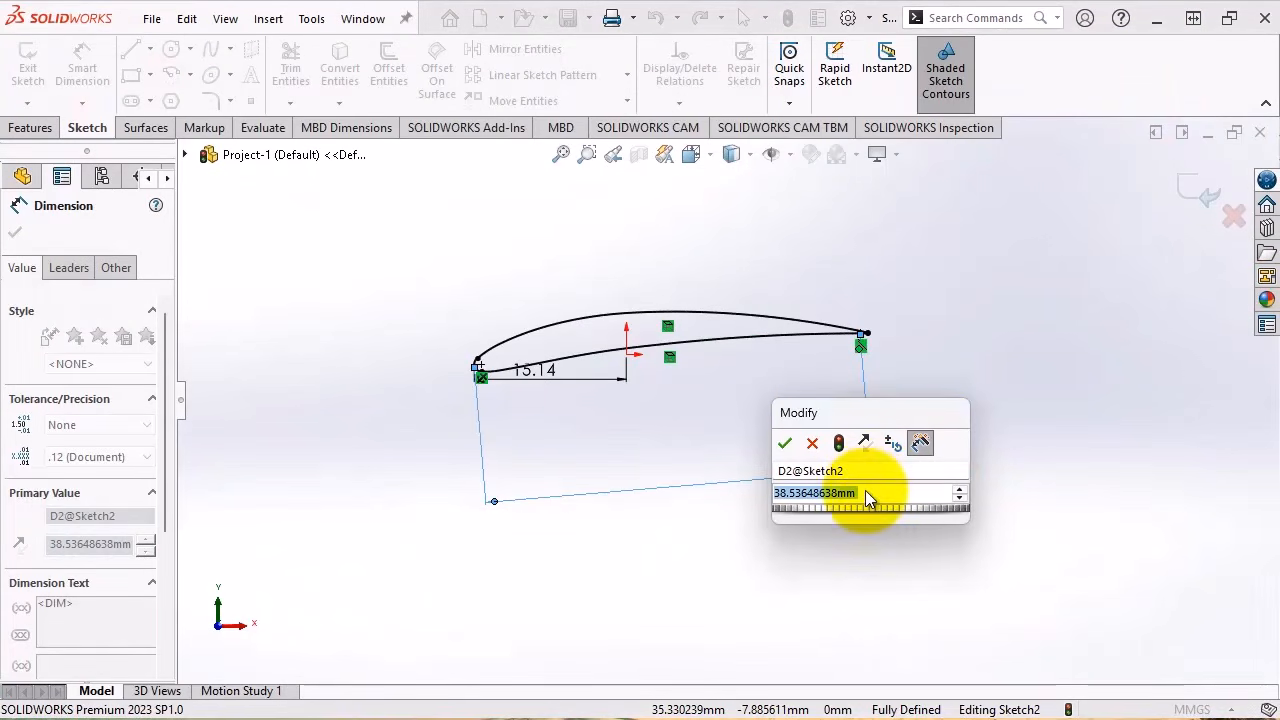
{"action": "key", "text": "ctrl+v"}
{"action": "mouse_move", "coordinate": [897, 521]}
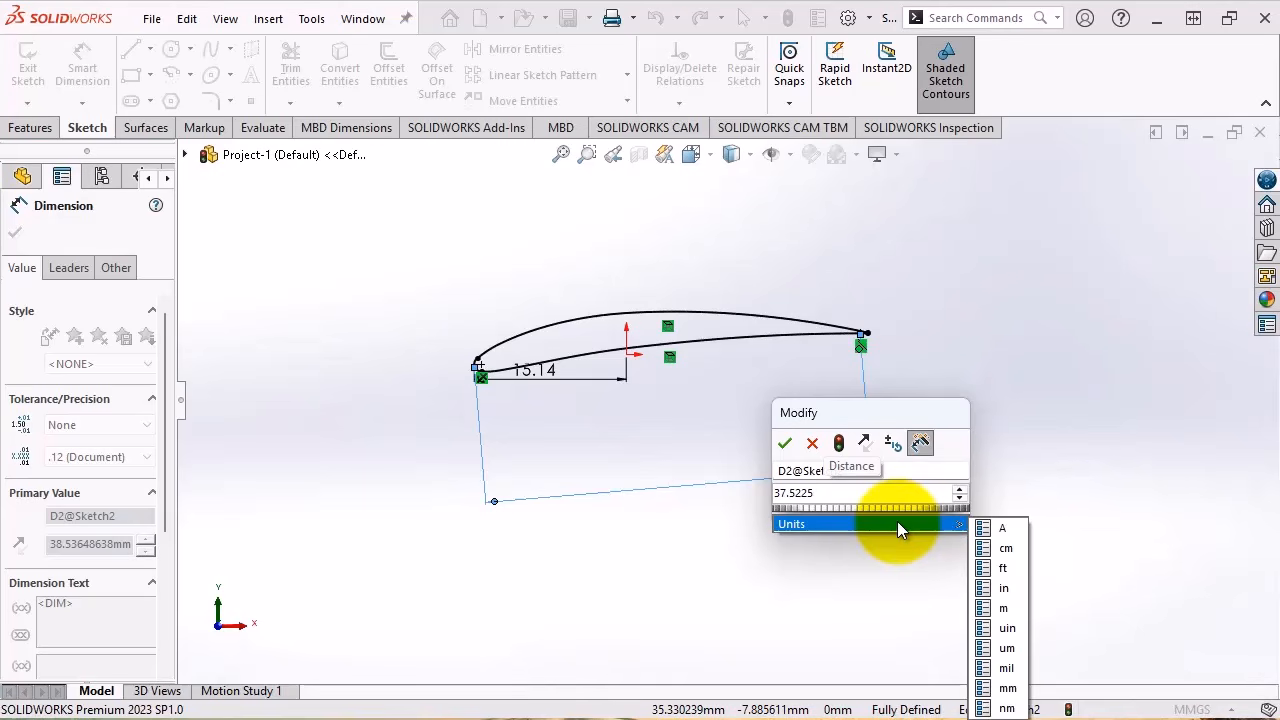
{"action": "key", "text": "Return"}
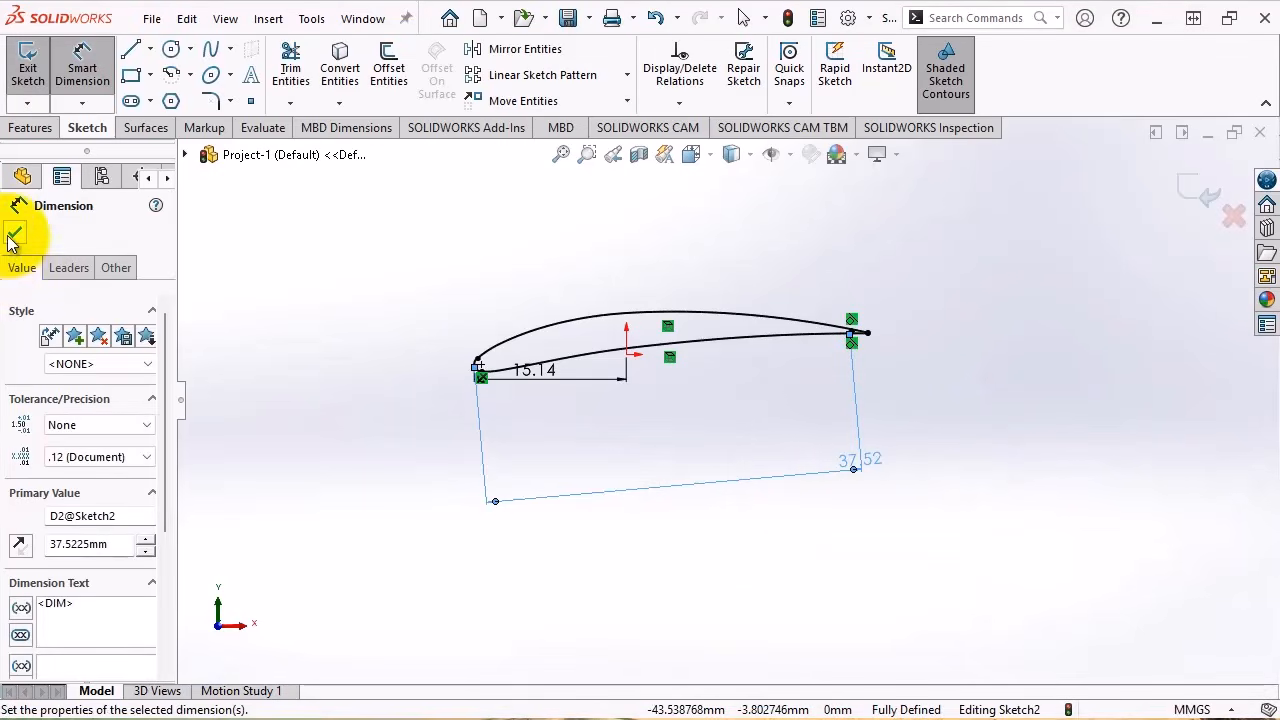
{"action": "left_click", "coordinate": [14, 237]}
{"action": "scroll", "coordinate": [860, 325], "scroll_direction": "down", "scroll_amount": 5}
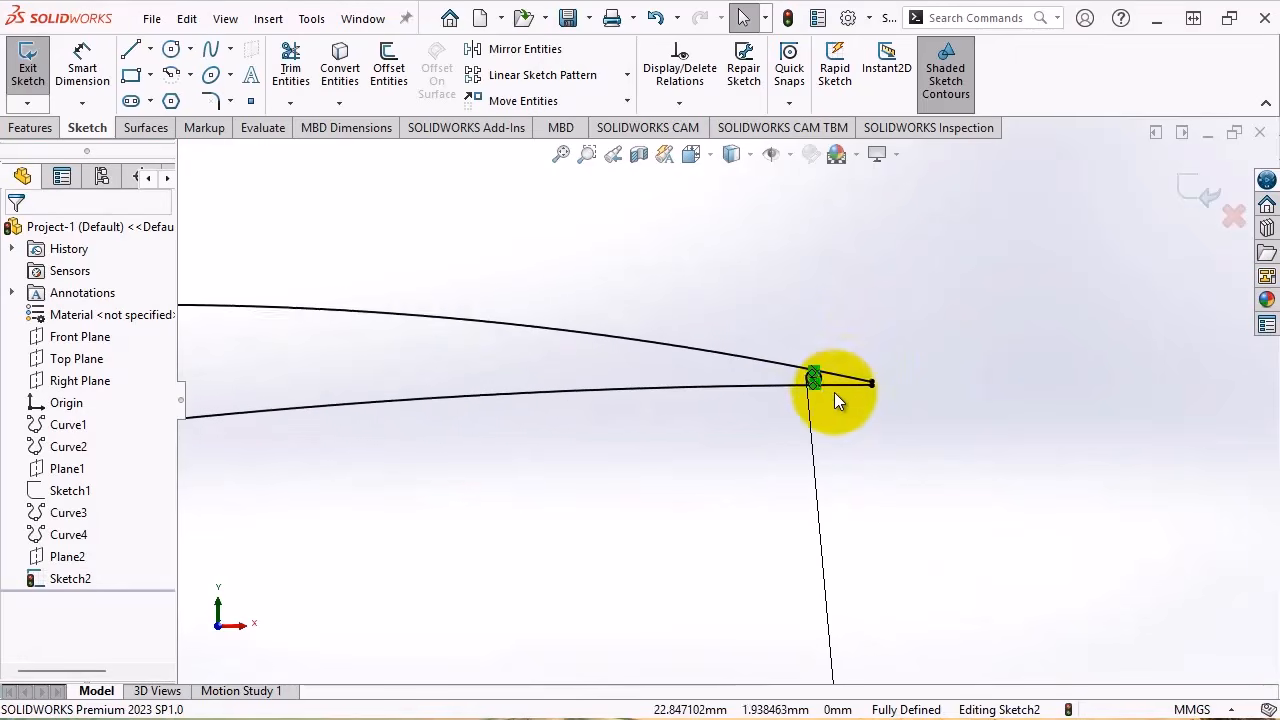
Set the chord dimension's first arc condition to Max so it reaches the outer side of the trailing-edge circle
{"action": "scroll", "coordinate": [834, 392], "scroll_direction": "down", "scroll_amount": 5}
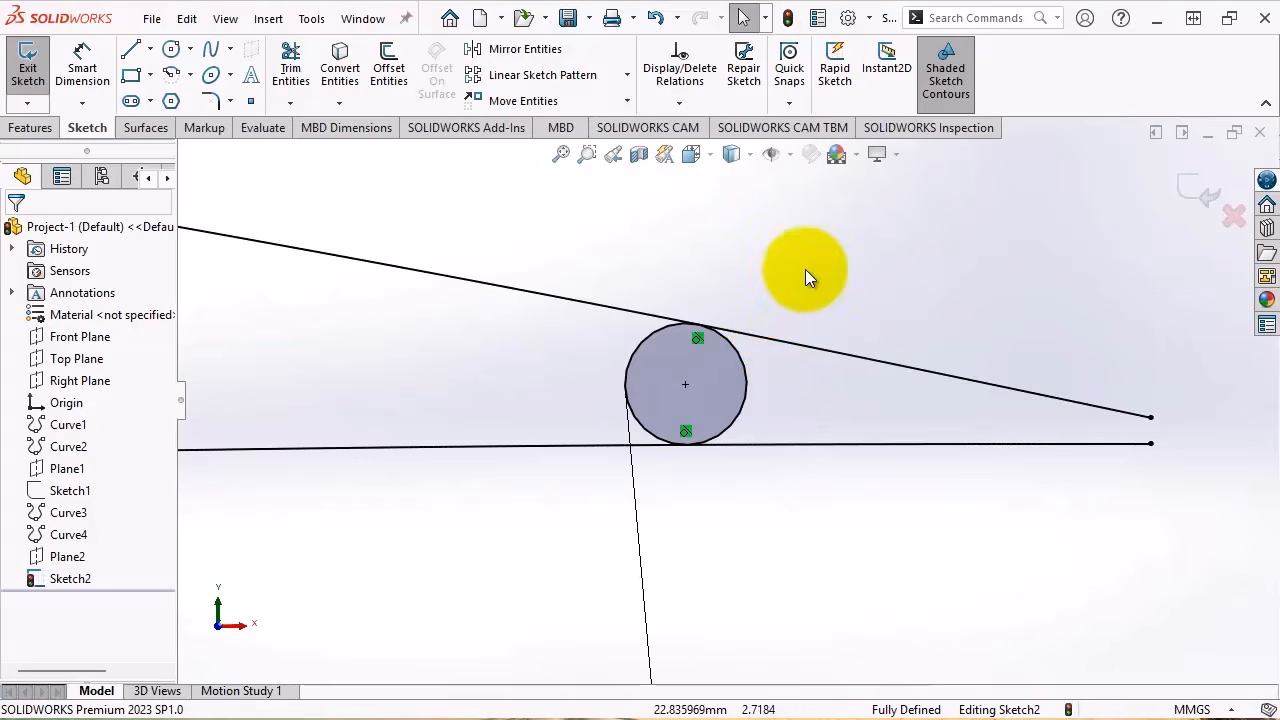
{"action": "scroll", "coordinate": [805, 269], "scroll_direction": "up", "scroll_amount": 5}
{"action": "scroll", "coordinate": [710, 390], "scroll_direction": "down", "scroll_amount": 6}
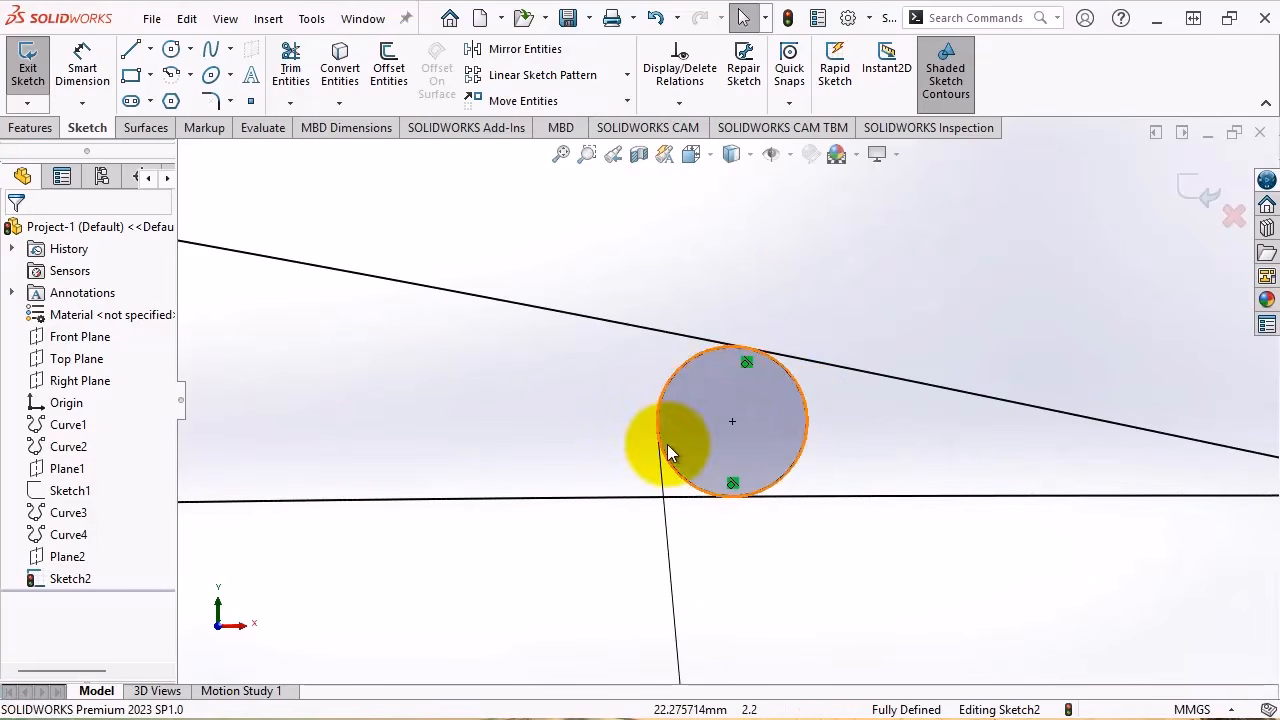
{"action": "scroll", "coordinate": [720, 400], "scroll_direction": "up", "scroll_amount": 2}
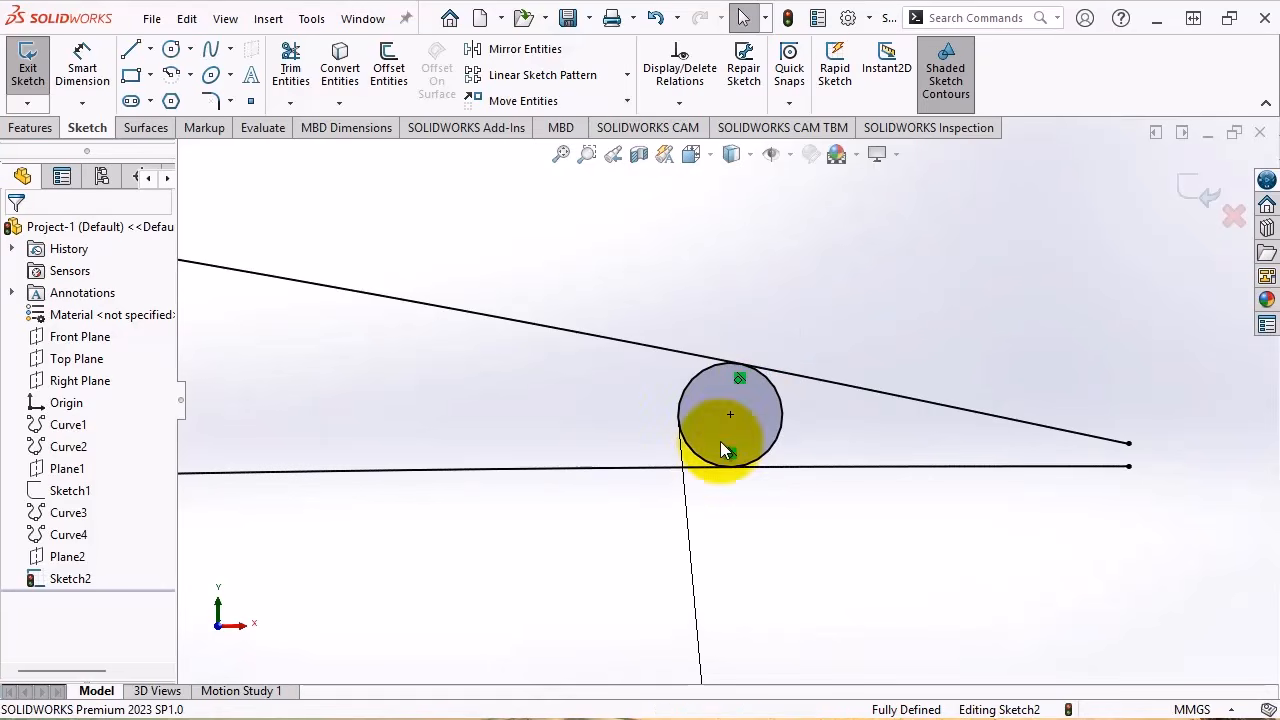
{"action": "scroll", "coordinate": [740, 330], "scroll_direction": "up", "scroll_amount": 5}
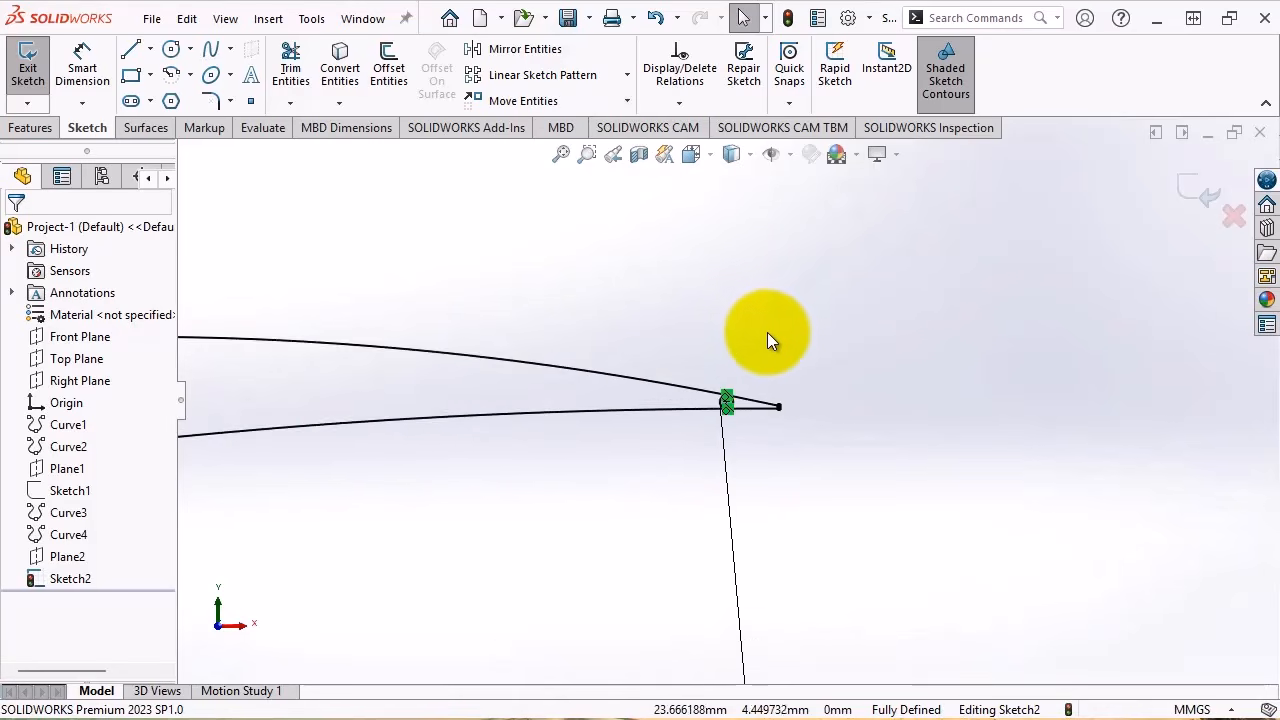
{"action": "left_click", "coordinate": [737, 544]}
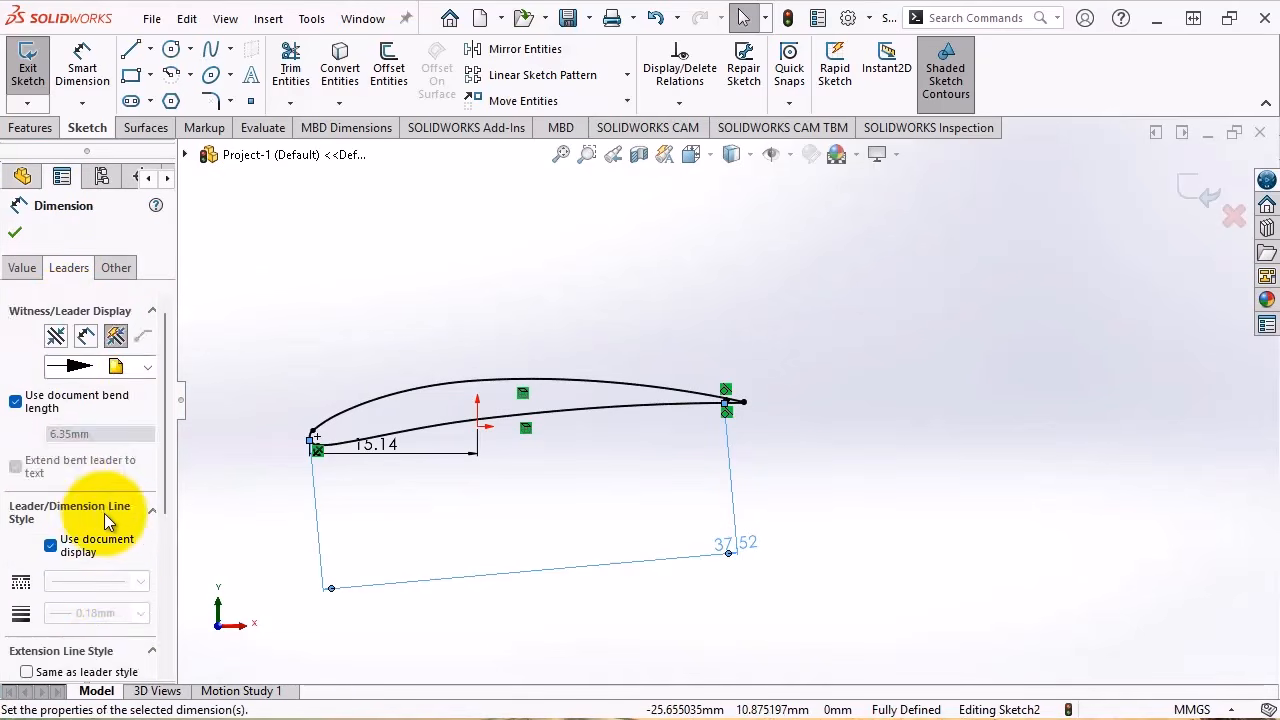
{"action": "scroll", "coordinate": [104, 513], "scroll_direction": "down", "scroll_amount": 5}
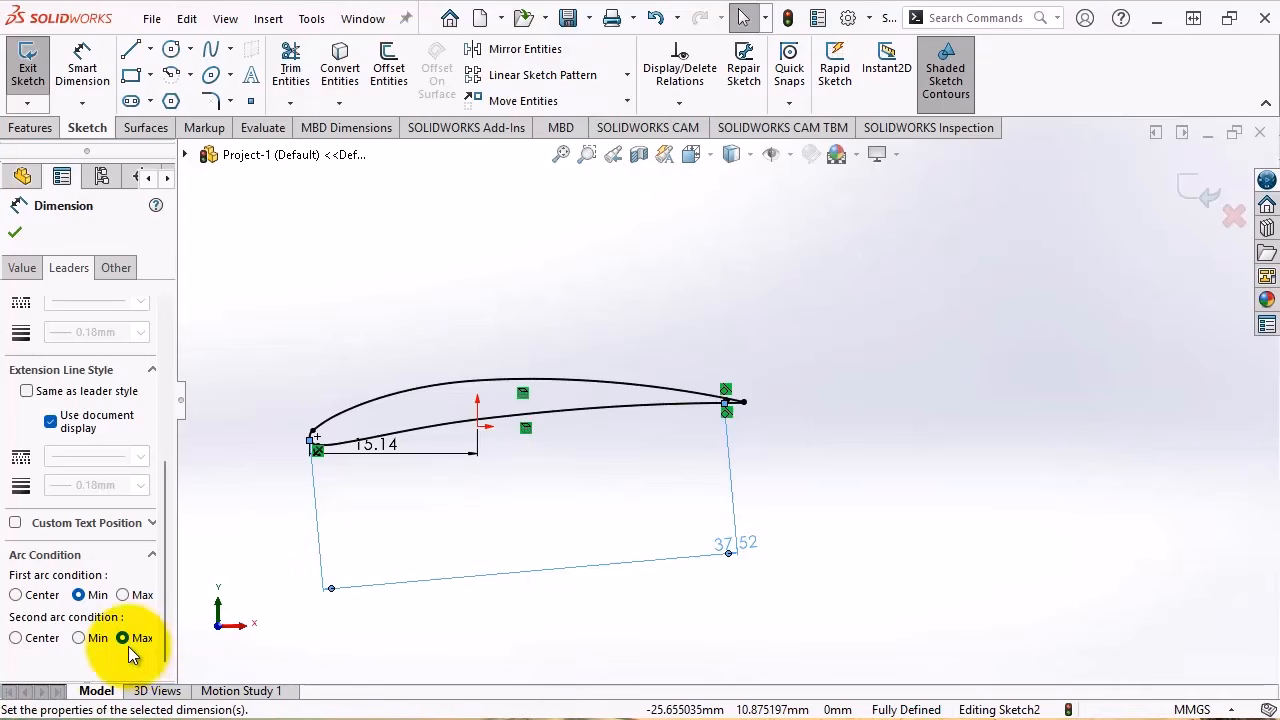
{"action": "scroll", "coordinate": [731, 405], "scroll_direction": "down", "scroll_amount": 5}
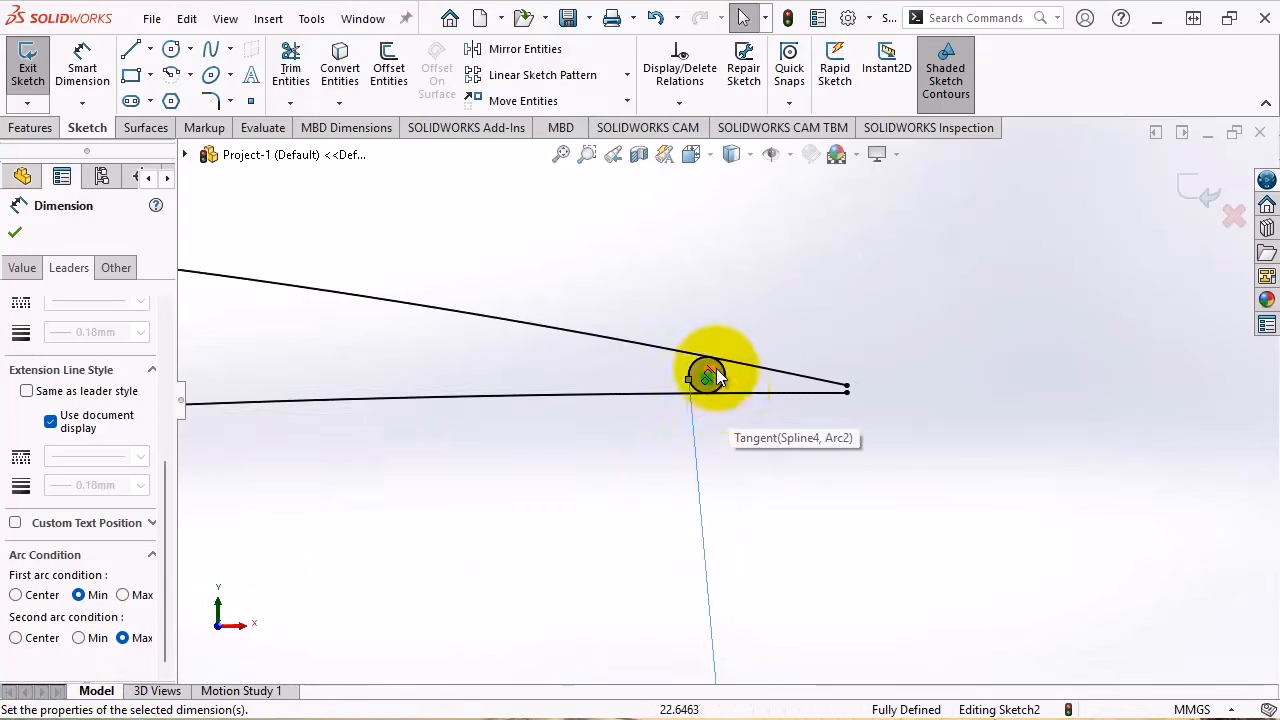
{"action": "scroll", "coordinate": [713, 370], "scroll_direction": "down", "scroll_amount": 4}
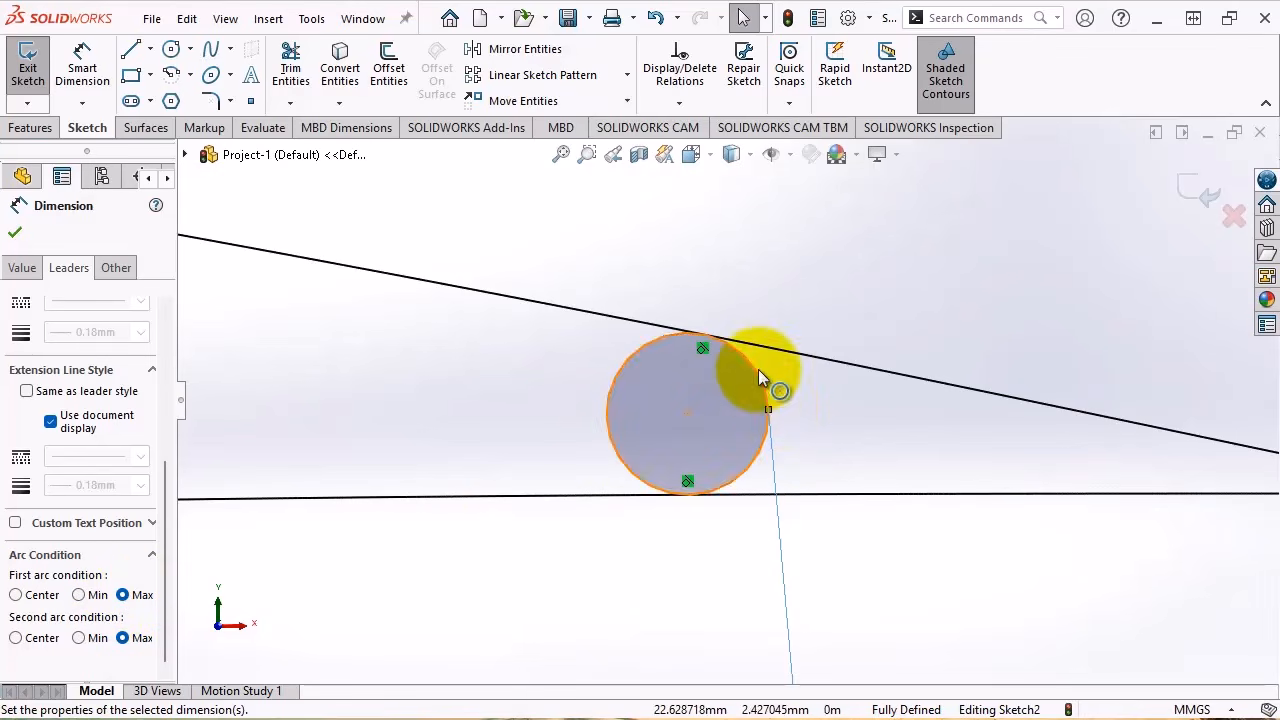
{"action": "left_click", "coordinate": [17, 234]}
Set the chord dimension between the leading-edge arc and the trailing-edge circle's outer side to 37.5225 mm
{"action": "scroll", "coordinate": [792, 273], "scroll_direction": "up", "scroll_amount": 8}
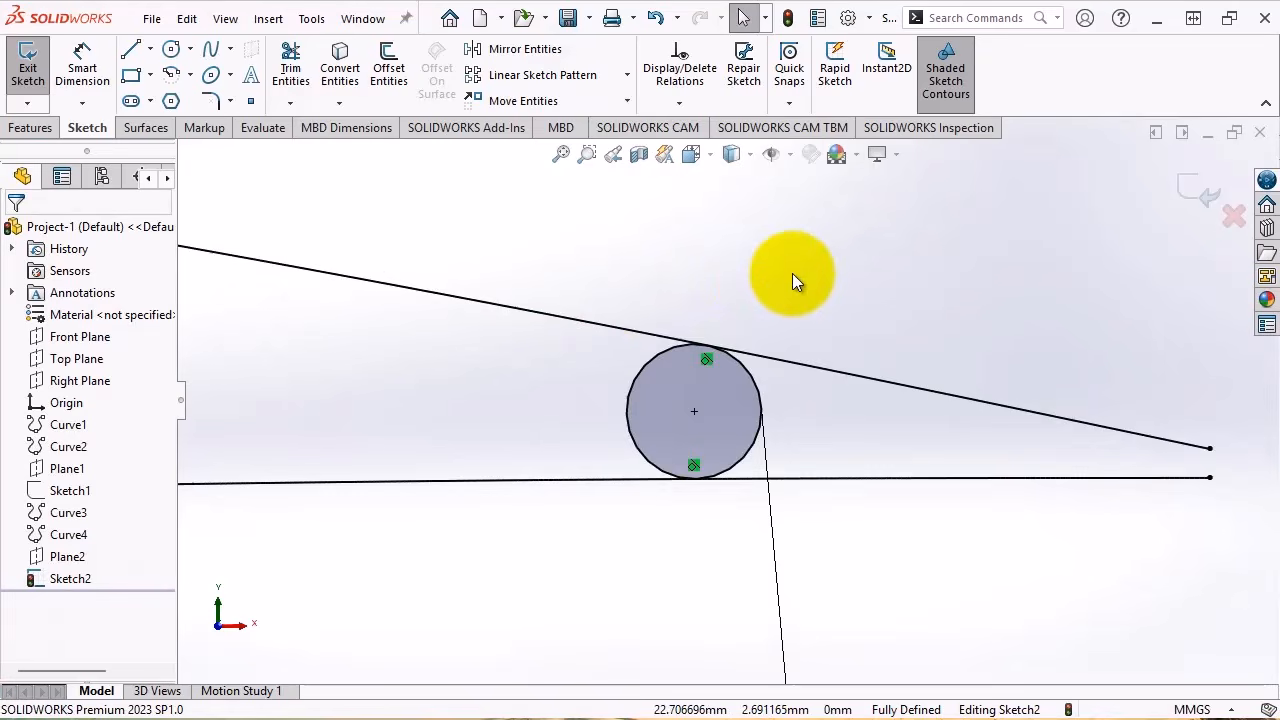
{"action": "scroll", "coordinate": [720, 370], "scroll_direction": "up", "scroll_amount": 5}
{"action": "scroll", "coordinate": [697, 511], "scroll_direction": "down", "scroll_amount": 3}
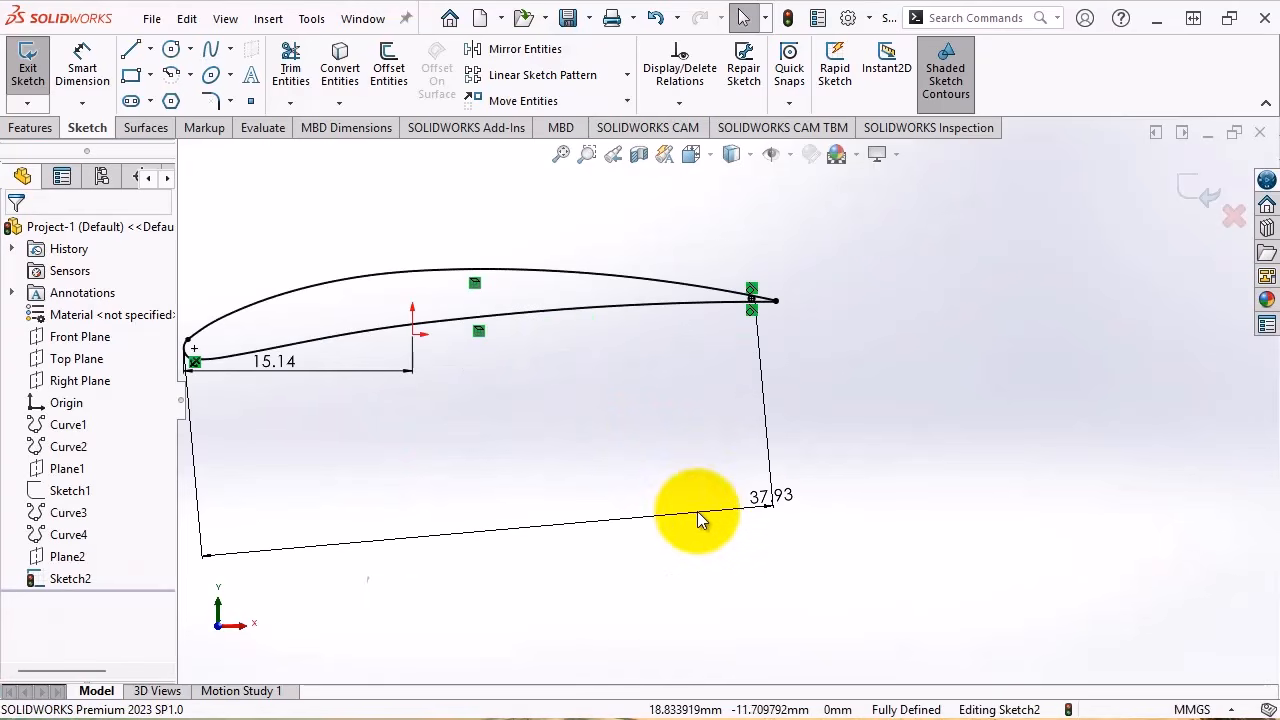
{"action": "double_click", "coordinate": [772, 503]}
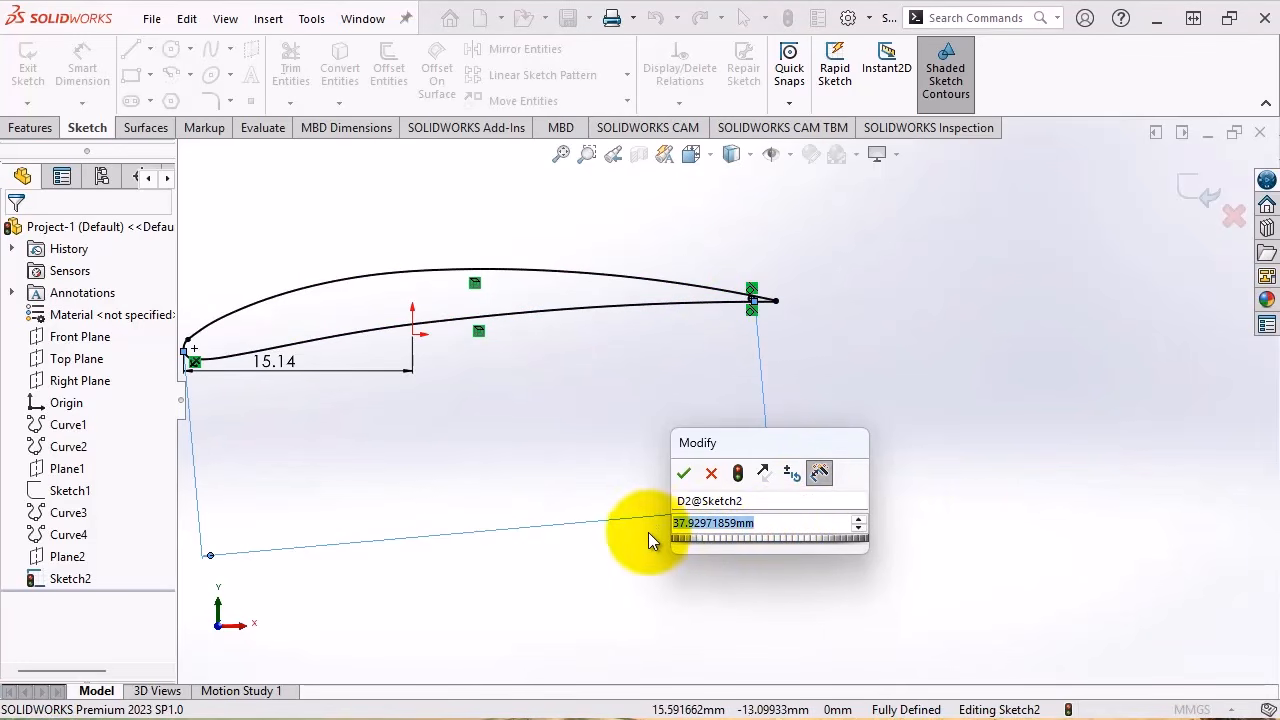
{"action": "type", "text": "37.5225"}
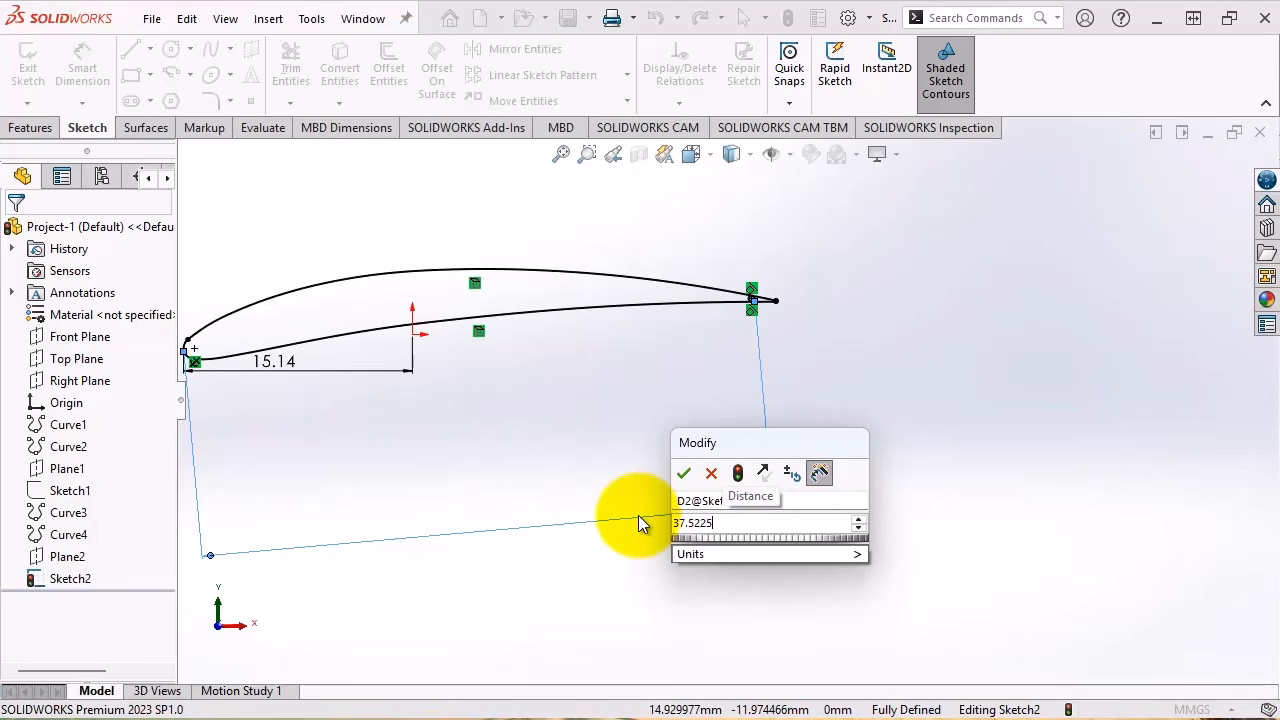
{"action": "key", "text": "Return"}
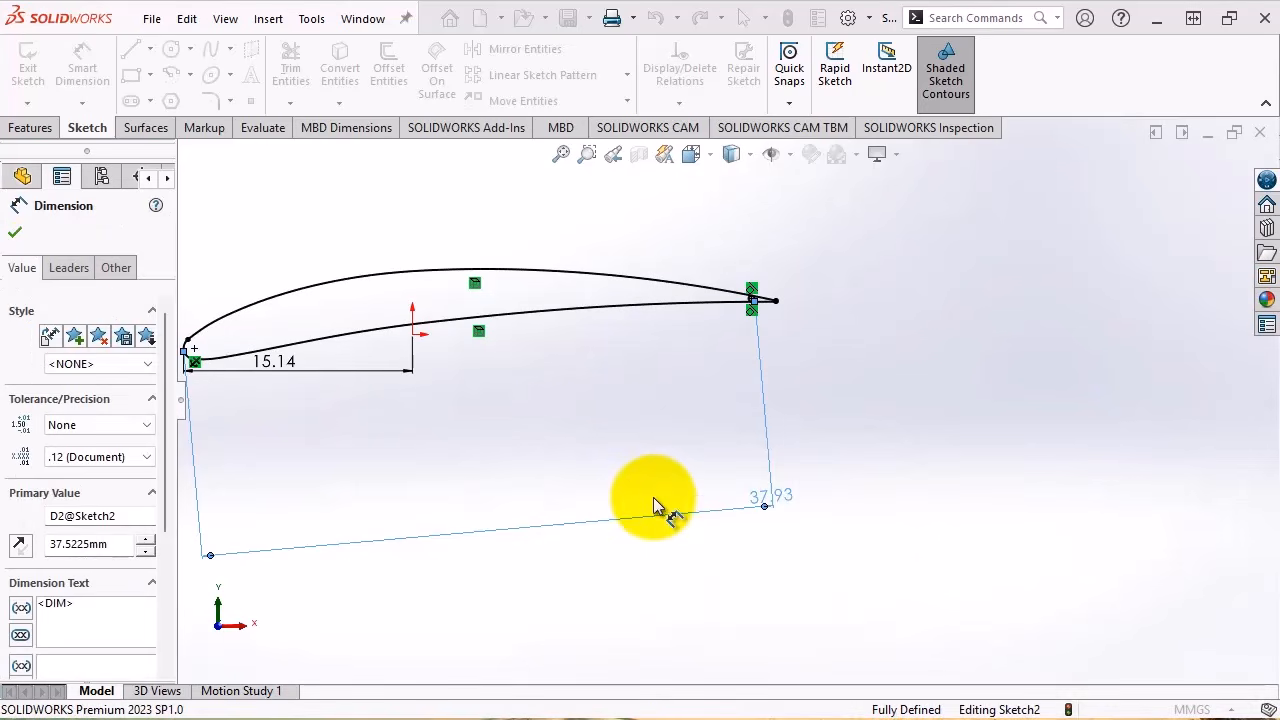
{"action": "left_click", "coordinate": [14, 232]}
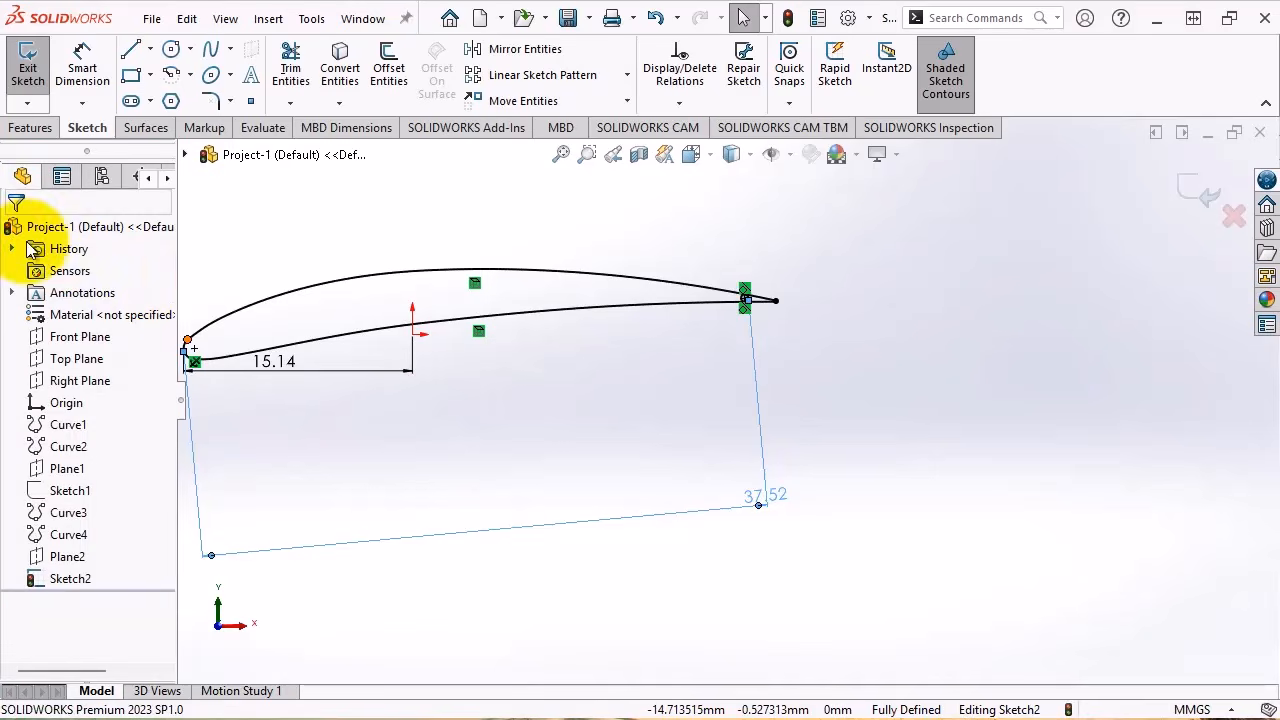
Power-trim the spline ends beyond the trailing-edge circle and the circle's inner portion, leaving a rounded trailing edge
{"action": "scroll", "coordinate": [742, 310], "scroll_direction": "down", "scroll_amount": 10}
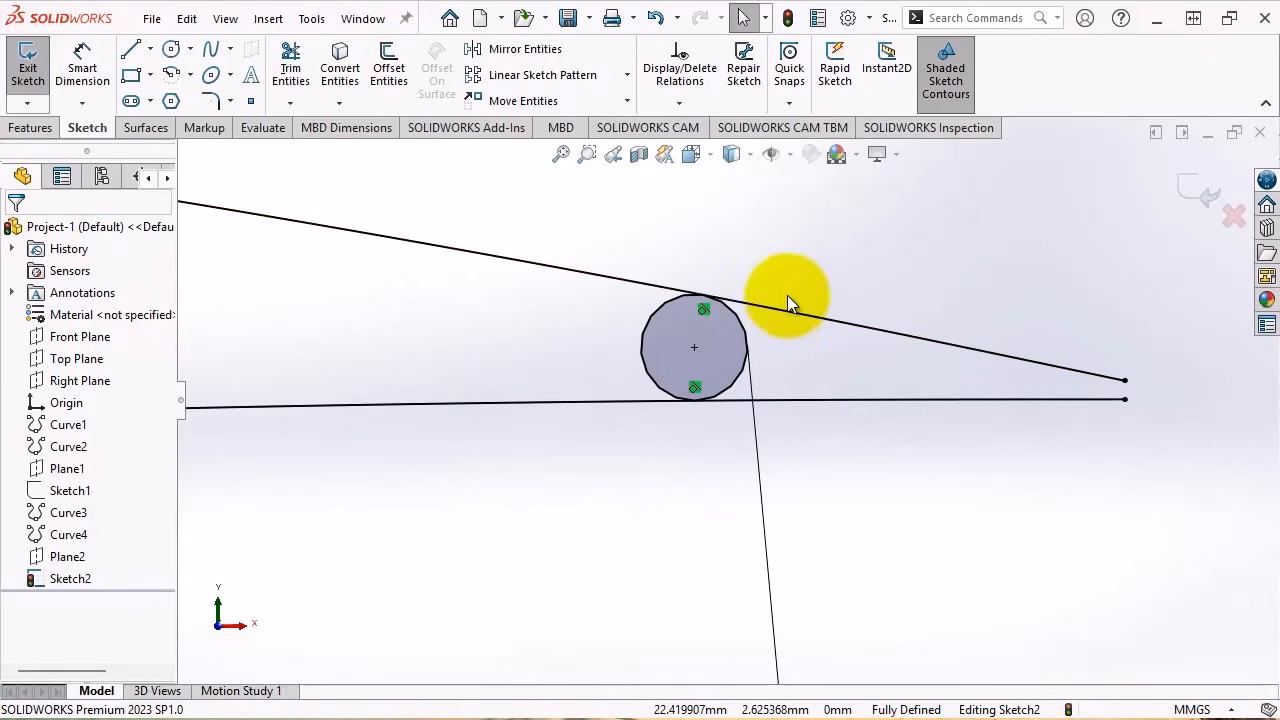
{"action": "left_click", "coordinate": [290, 68]}
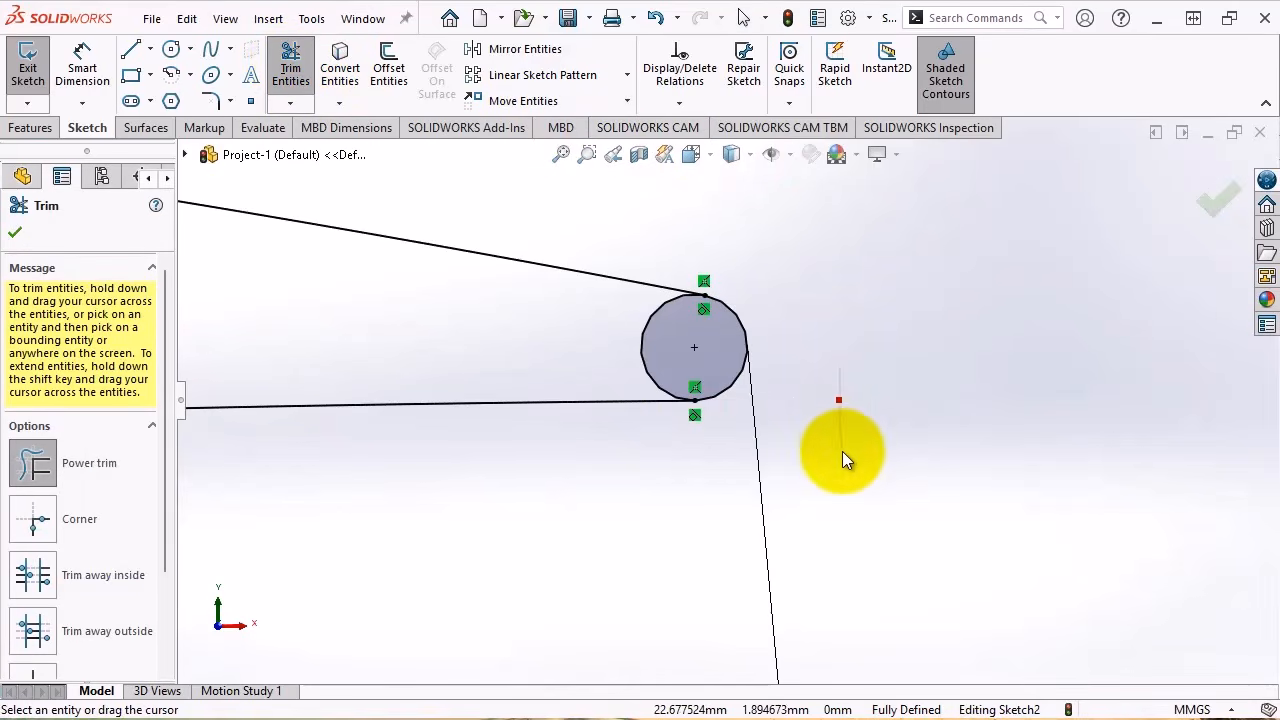
{"action": "mouse_move", "coordinate": [548, 358]}
{"action": "left_mouse_down"}
{"action": "mouse_move", "coordinate": [651, 345]}
{"action": "mouse_move", "coordinate": [617, 410]}
{"action": "left_mouse_up"}
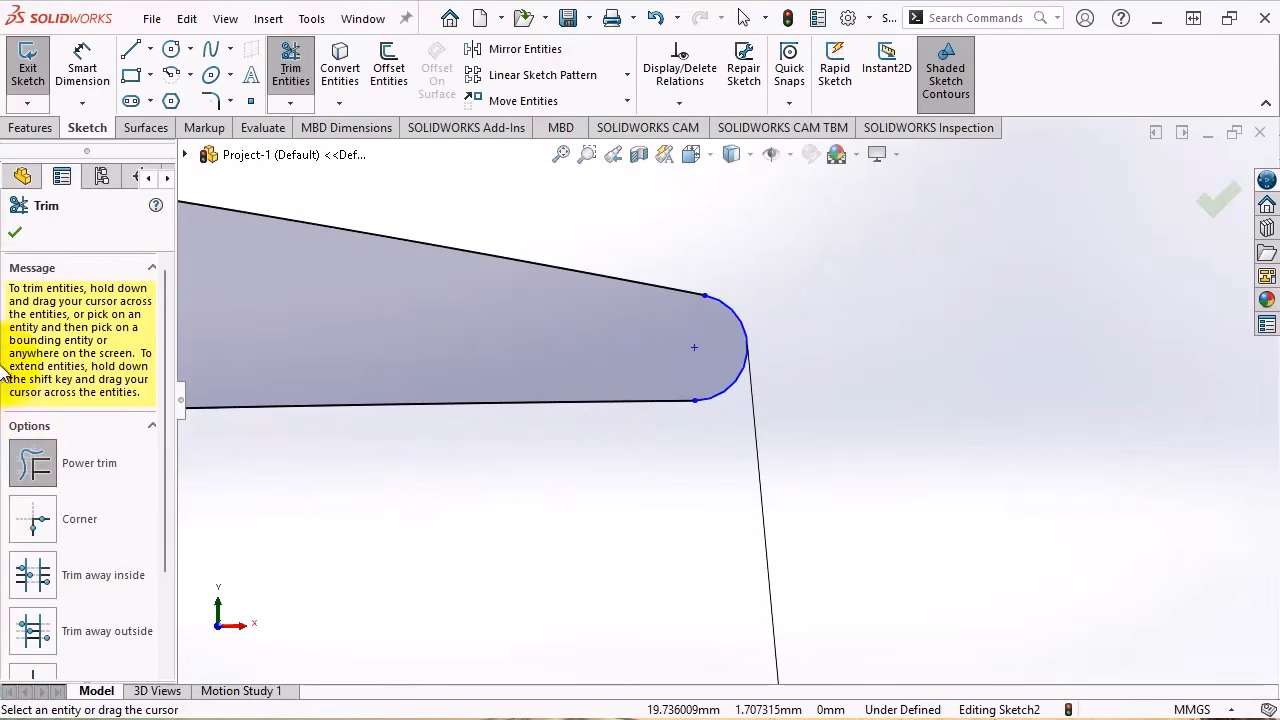
{"action": "key", "text": "Escape"}
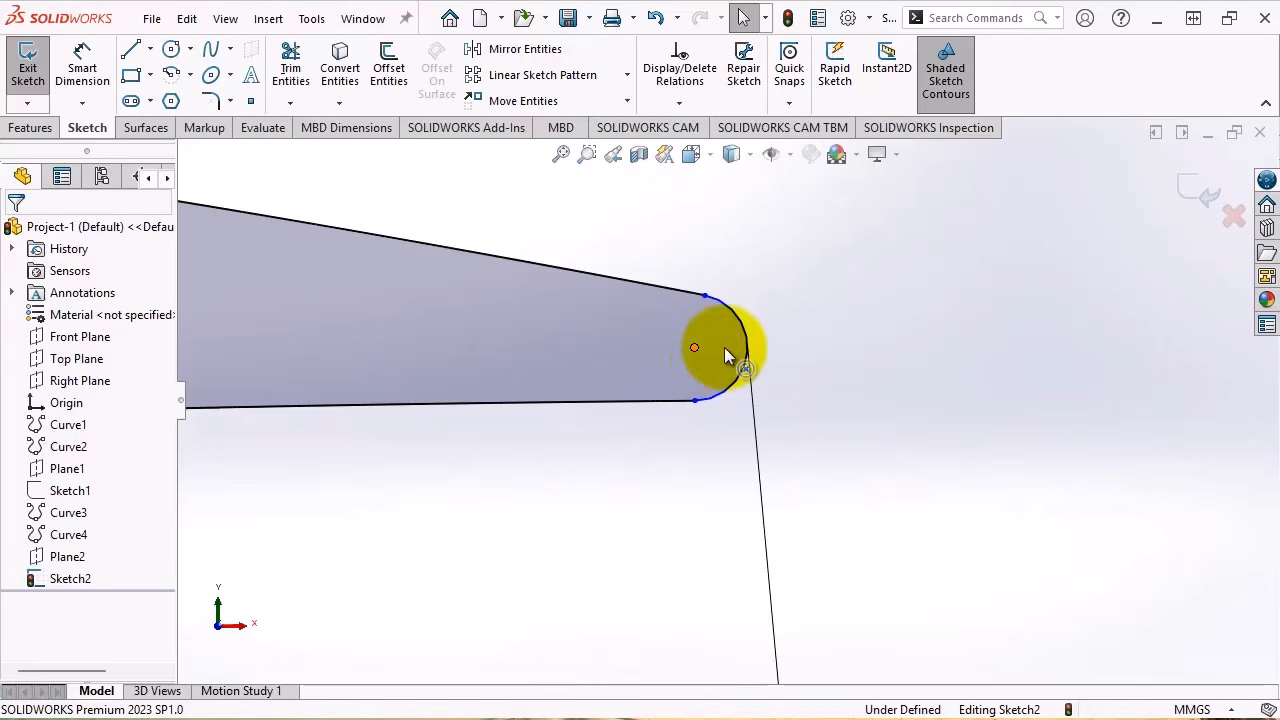
Add a Fix relation to the trailing-edge arc's centre point and exit the second section sketch
{"action": "left_click", "coordinate": [726, 352]}
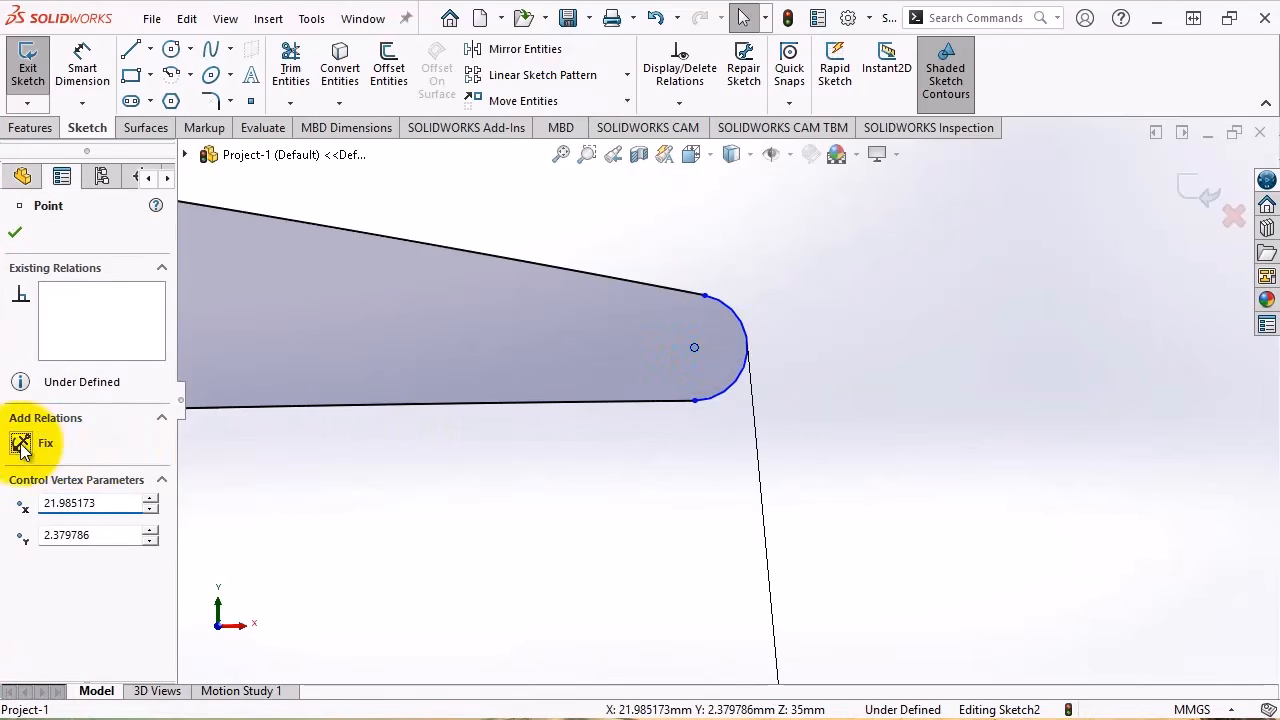
{"action": "left_click", "coordinate": [21, 444]}
{"action": "left_click", "coordinate": [859, 337]}
{"action": "key", "text": "f"}
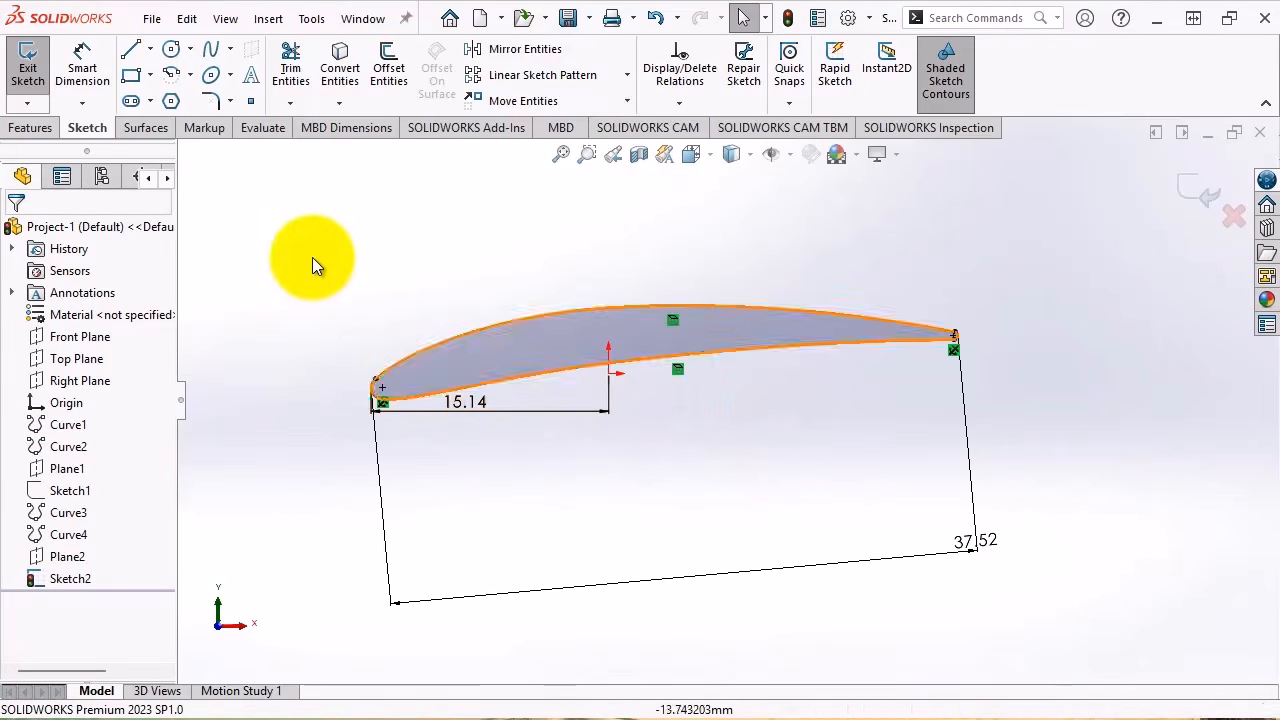
{"action": "left_click", "coordinate": [28, 68]}
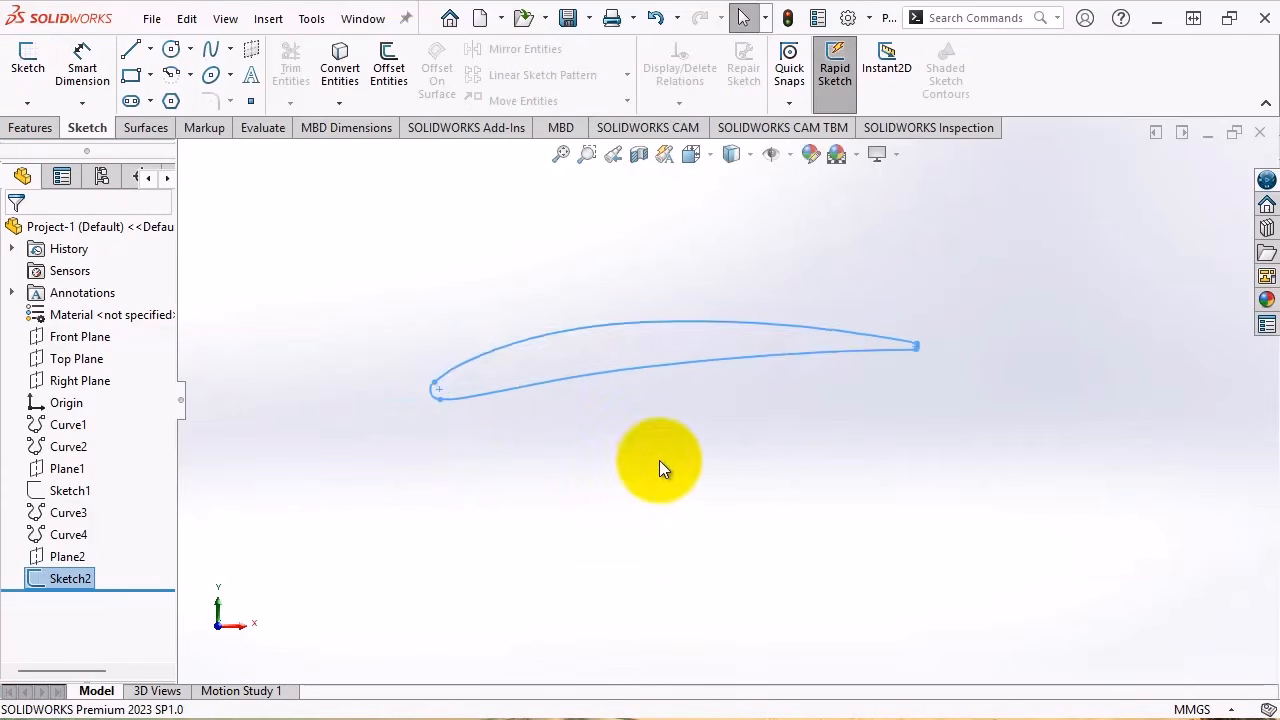
Show the first section sketch, Sketch1, and view both aerofoil sections together in 3D
{"action": "left_click", "coordinate": [90, 487]}
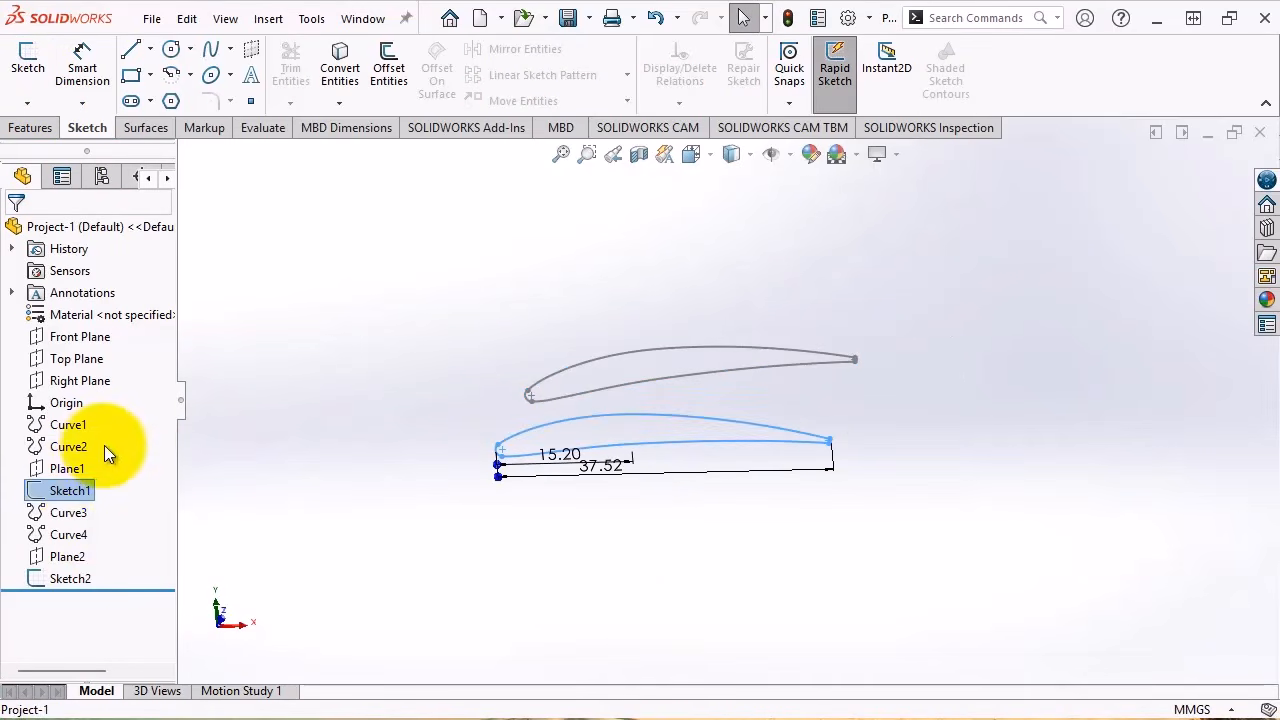
{"action": "right_click", "coordinate": [40, 491]}
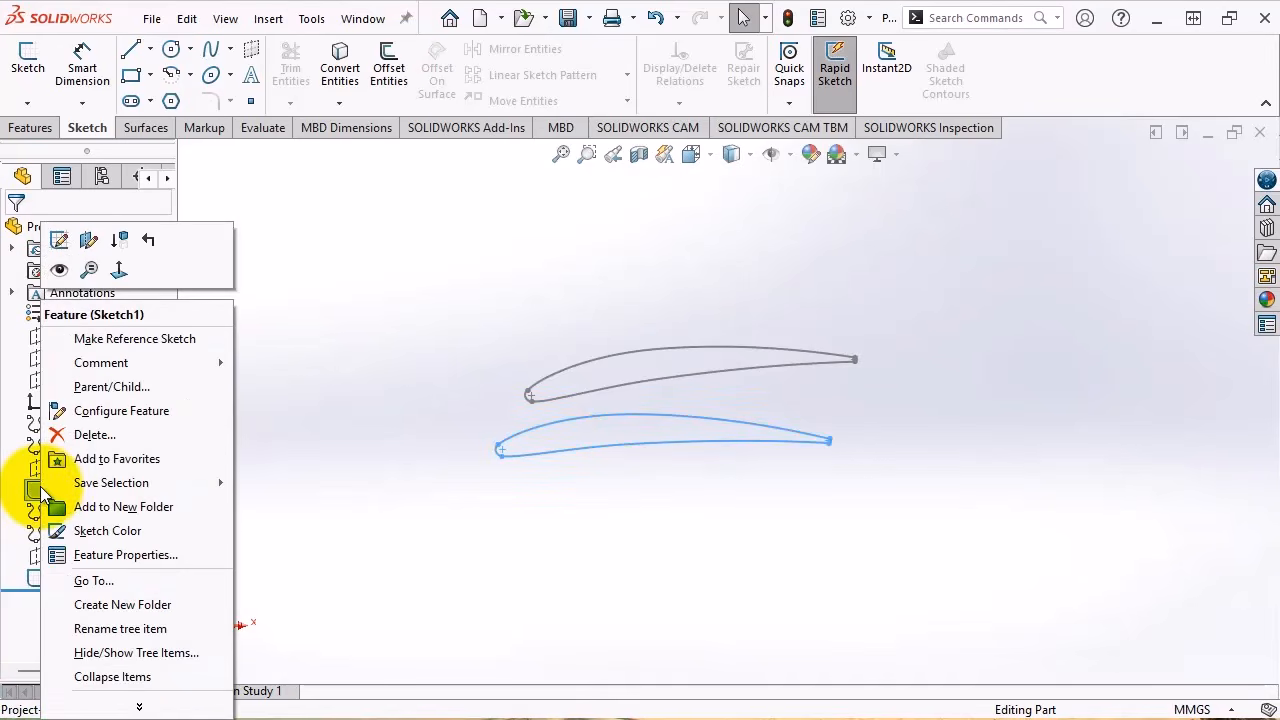
{"action": "left_click", "coordinate": [60, 271]}
{"action": "mouse_move", "coordinate": [740, 460]}
{"action": "middle_mouse_down"}
{"action": "mouse_move", "coordinate": [769, 403]}
{"action": "mouse_move", "coordinate": [771, 431]}
{"action": "middle_mouse_up"}
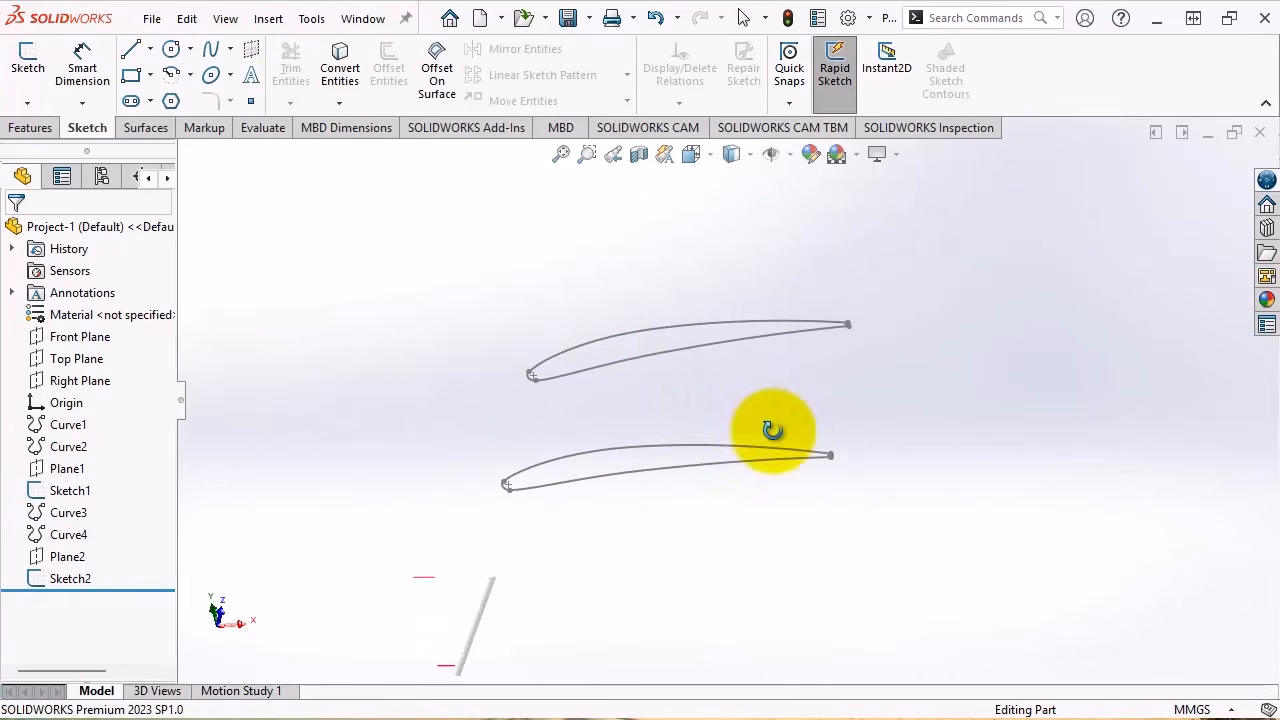